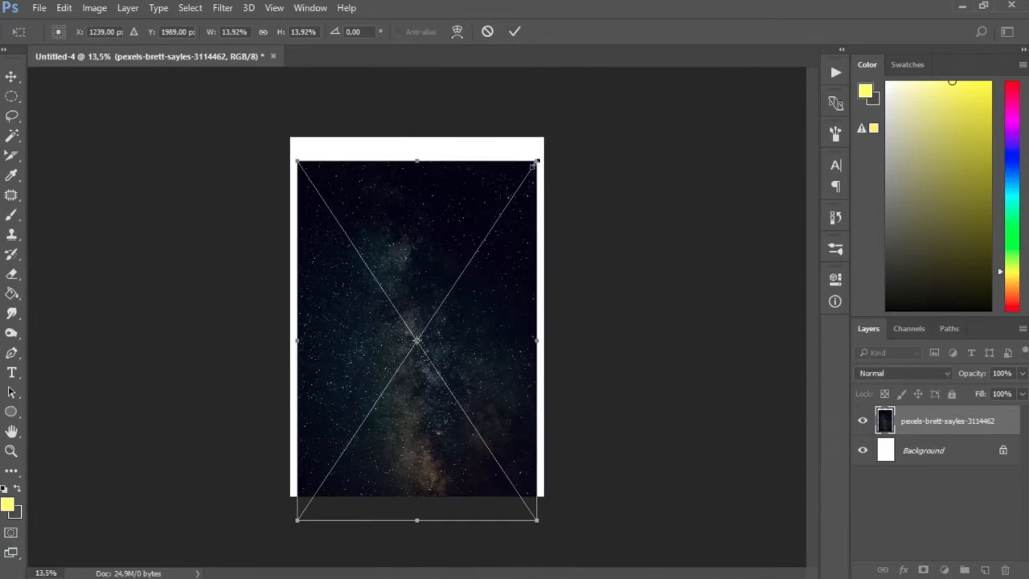
Step: Enlarge the placed starry-sky image so it covers the whole canvas and commit the transform
{"action": "left_click_drag", "start_coordinate": [534, 166], "coordinate": [560, 304]}
{"action": "key", "text": "alt+space"}
{"action": "key", "text": "Escape"}
{"action": "key", "text": "Return"}
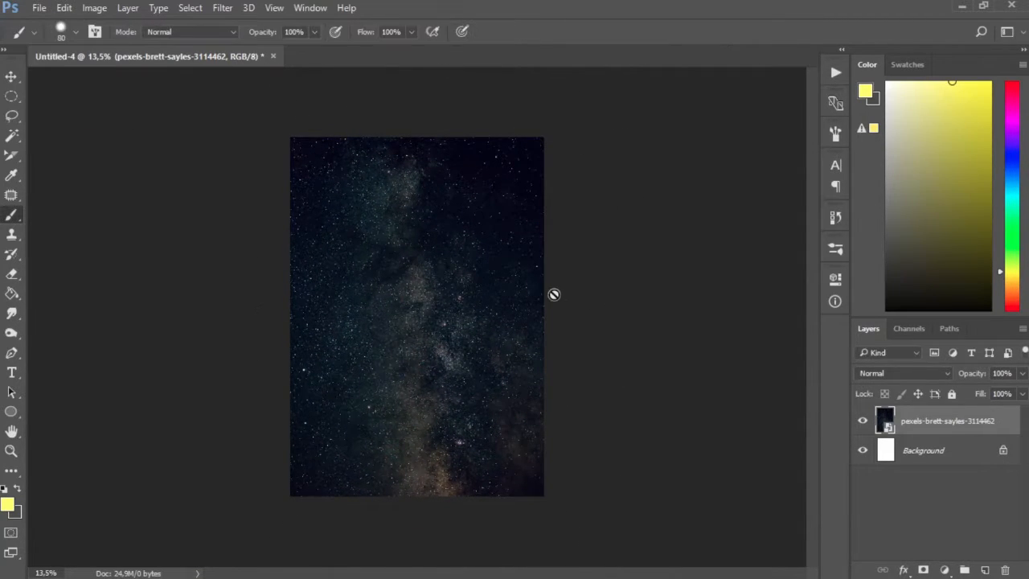
Step: Add an Exposure adjustment layer above the starry-sky layer and set its exposure to -5.88
{"action": "scroll", "coordinate": [462, 385], "scroll_direction": "up", "scroll_amount": 1}
{"action": "scroll", "coordinate": [466, 381], "scroll_direction": "up", "scroll_amount": 1}
{"action": "left_click", "coordinate": [924, 450]}
{"action": "left_click", "coordinate": [968, 426]}
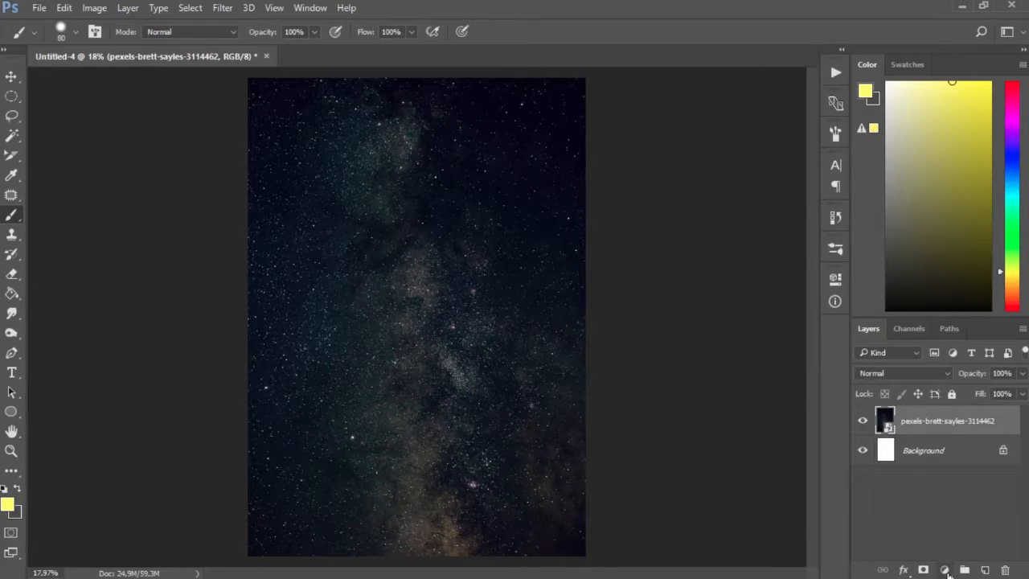
{"action": "left_click", "coordinate": [943, 570]}
{"action": "left_click", "coordinate": [950, 361]}
{"action": "left_click_drag", "start_coordinate": [699, 356], "coordinate": [639, 360]}
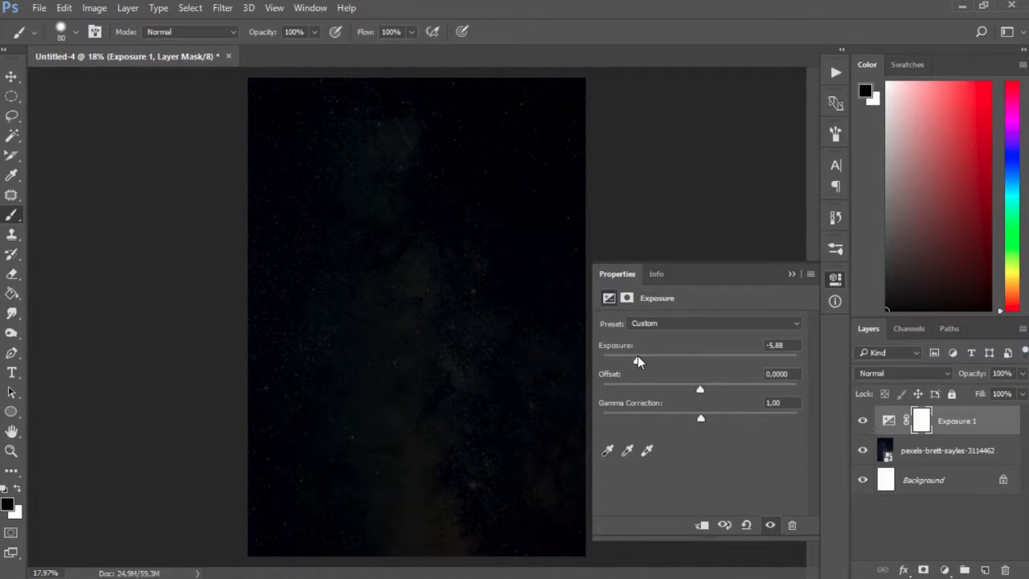
{"action": "left_click", "coordinate": [792, 275]}
{"action": "scroll", "coordinate": [413, 402], "scroll_direction": "down", "scroll_amount": 1}
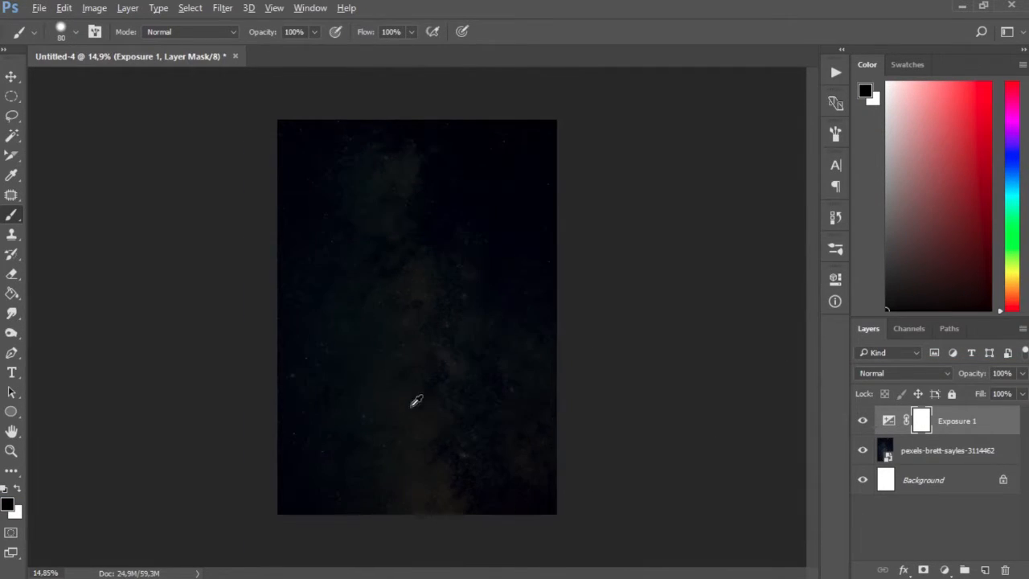
Step: Invert the Exposure mask to black and set up a white textured 1811 px brush with 24% flow
{"action": "left_click", "coordinate": [17, 489]}
{"action": "key", "text": "ctrl+i"}
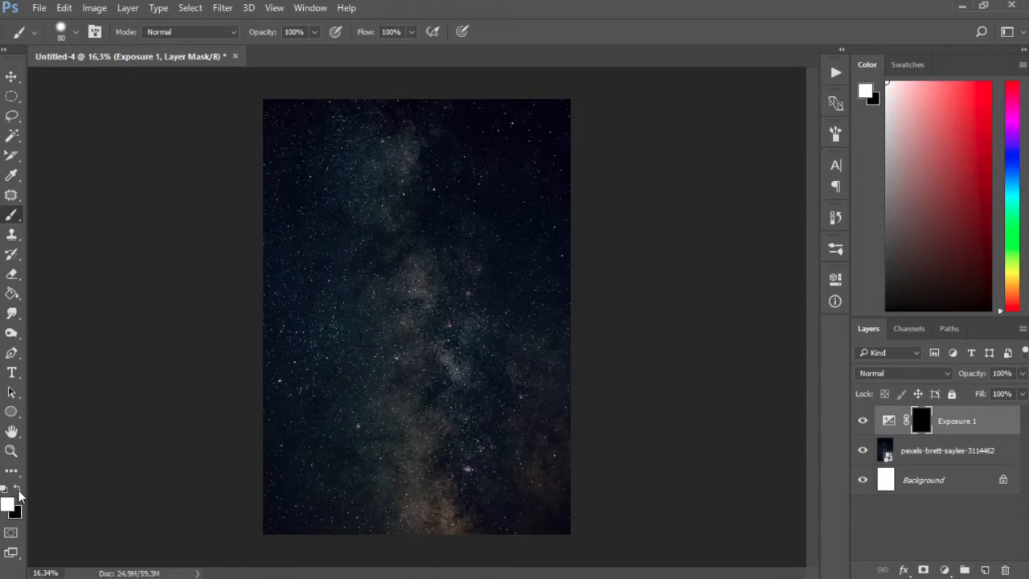
{"action": "right_click", "coordinate": [292, 306]}
{"action": "left_click", "coordinate": [366, 412]}
{"action": "left_click", "coordinate": [229, 280]}
{"action": "key", "text": "ctrl+z"}
{"action": "left_click", "coordinate": [411, 31]}
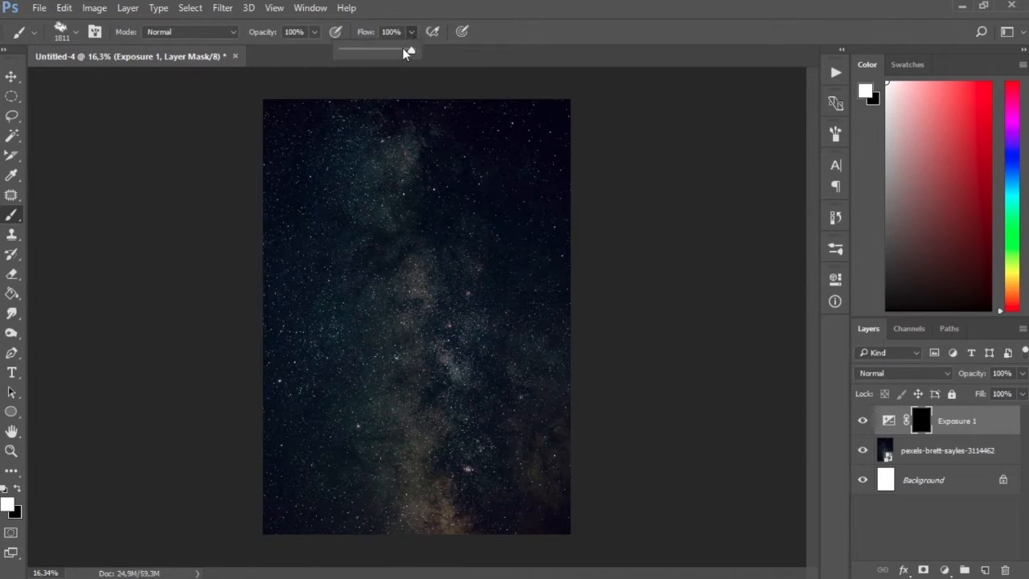
{"action": "left_click_drag", "start_coordinate": [361, 52], "coordinate": [358, 51]}
Step: Paint white on the Exposure mask to darken the sky around the edges, finishing with a soft round 1811 px brush
{"action": "mouse_move", "coordinate": [227, 138]}
{"action": "left_mouse_down"}
{"action": "mouse_move", "coordinate": [215, 201]}
{"action": "mouse_move", "coordinate": [214, 272]}
{"action": "mouse_move", "coordinate": [249, 303]}
{"action": "mouse_move", "coordinate": [224, 378]}
{"action": "mouse_move", "coordinate": [248, 373]}
{"action": "mouse_move", "coordinate": [281, 401]}
{"action": "mouse_move", "coordinate": [278, 480]}
{"action": "mouse_move", "coordinate": [349, 537]}
{"action": "mouse_move", "coordinate": [528, 485]}
{"action": "mouse_move", "coordinate": [547, 389]}
{"action": "mouse_move", "coordinate": [221, 444]}
{"action": "mouse_move", "coordinate": [258, 512]}
{"action": "mouse_move", "coordinate": [423, 547]}
{"action": "mouse_move", "coordinate": [584, 558]}
{"action": "mouse_move", "coordinate": [597, 421]}
{"action": "mouse_move", "coordinate": [548, 501]}
{"action": "mouse_move", "coordinate": [523, 465]}
{"action": "mouse_move", "coordinate": [578, 455]}
{"action": "mouse_move", "coordinate": [580, 334]}
{"action": "mouse_move", "coordinate": [545, 121]}
{"action": "mouse_move", "coordinate": [417, 116]}
{"action": "mouse_move", "coordinate": [324, 135]}
{"action": "mouse_move", "coordinate": [300, 111]}
{"action": "mouse_move", "coordinate": [217, 199]}
{"action": "mouse_move", "coordinate": [190, 294]}
{"action": "mouse_move", "coordinate": [227, 321]}
{"action": "mouse_move", "coordinate": [187, 459]}
{"action": "mouse_move", "coordinate": [310, 568]}
{"action": "mouse_move", "coordinate": [583, 543]}
{"action": "mouse_move", "coordinate": [625, 394]}
{"action": "mouse_move", "coordinate": [601, 381]}
{"action": "mouse_move", "coordinate": [586, 124]}
{"action": "mouse_move", "coordinate": [424, 99]}
{"action": "mouse_move", "coordinate": [271, 131]}
{"action": "mouse_move", "coordinate": [227, 228]}
{"action": "mouse_move", "coordinate": [191, 356]}
{"action": "mouse_move", "coordinate": [193, 571]}
{"action": "mouse_move", "coordinate": [315, 503]}
{"action": "mouse_move", "coordinate": [395, 538]}
{"action": "mouse_move", "coordinate": [574, 504]}
{"action": "mouse_move", "coordinate": [601, 446]}
{"action": "mouse_move", "coordinate": [586, 318]}
{"action": "mouse_move", "coordinate": [609, 183]}
{"action": "mouse_move", "coordinate": [405, 97]}
{"action": "mouse_move", "coordinate": [301, 181]}
{"action": "left_mouse_up"}
{"action": "right_click", "coordinate": [335, 329]}
{"action": "left_click", "coordinate": [387, 431]}
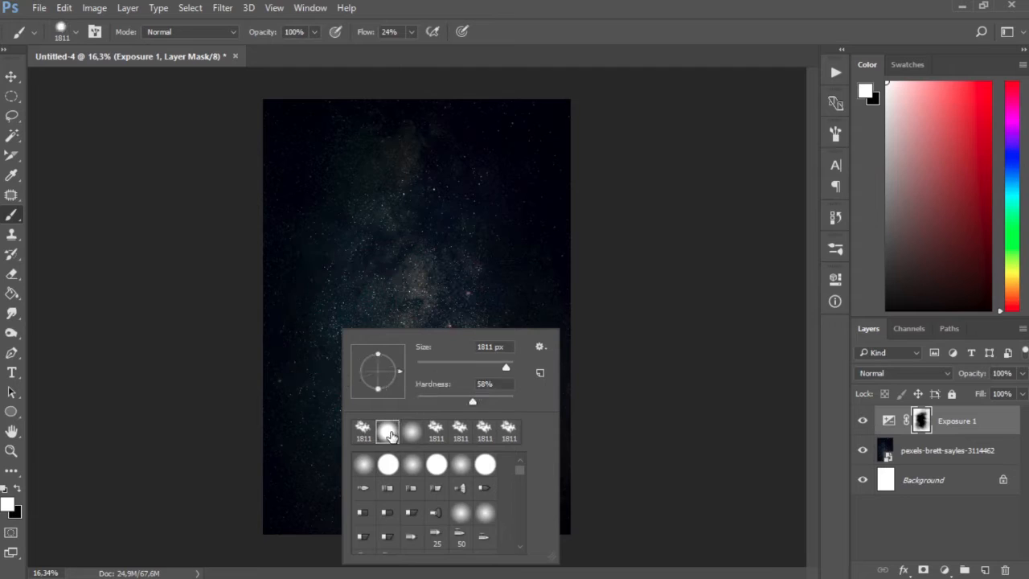
{"action": "left_click", "coordinate": [535, 88]}
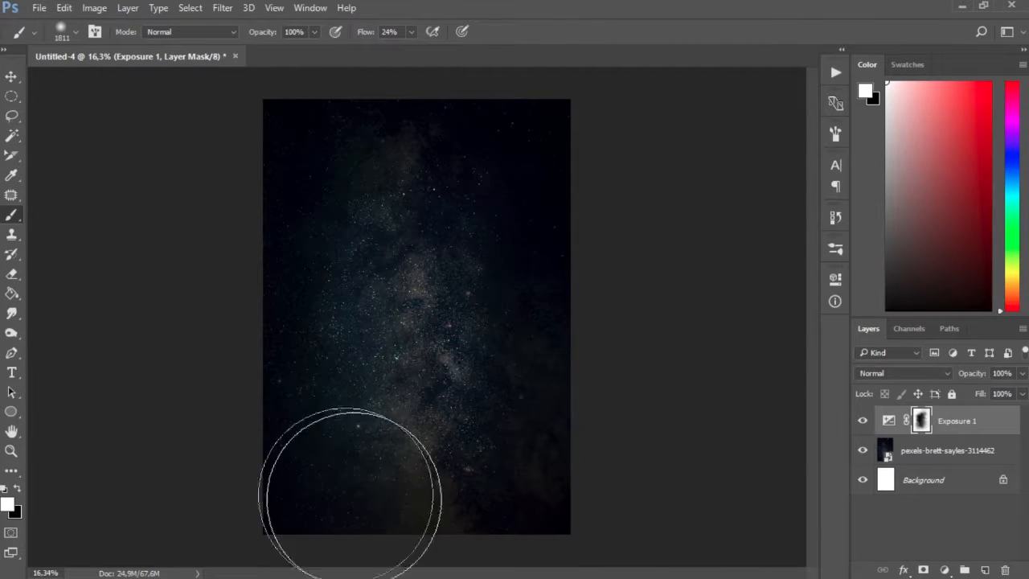
{"action": "mouse_move", "coordinate": [324, 308]}
{"action": "left_mouse_down"}
{"action": "mouse_move", "coordinate": [362, 427]}
{"action": "mouse_move", "coordinate": [416, 386]}
{"action": "left_mouse_up"}
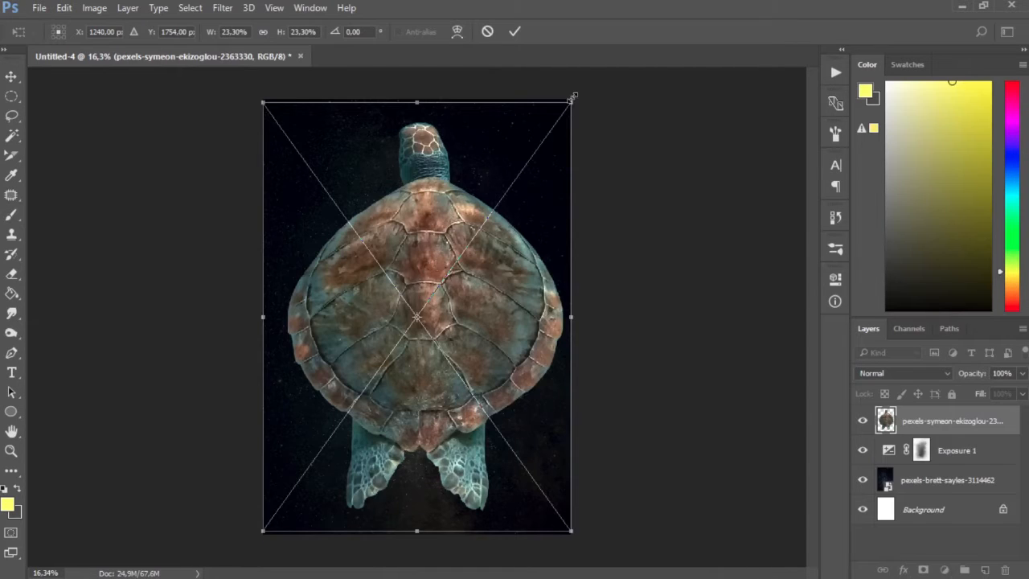
Step: Scale the placed turtle image to about 15.70%, position it near the canvas centre and commit the placement
{"action": "left_click_drag", "start_coordinate": [572, 99], "coordinate": [451, 218]}
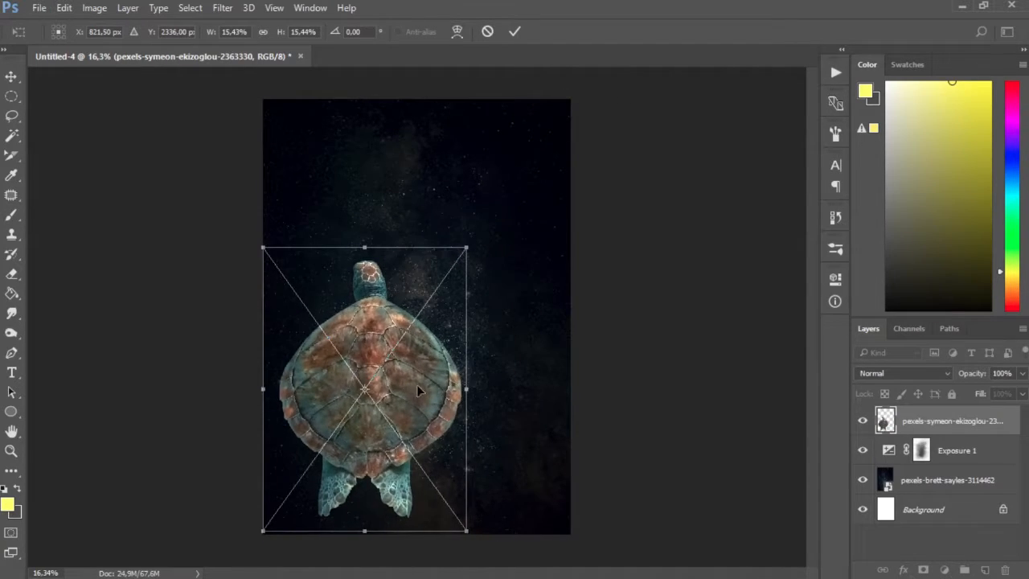
{"action": "left_click_drag", "start_coordinate": [416, 384], "coordinate": [464, 342]}
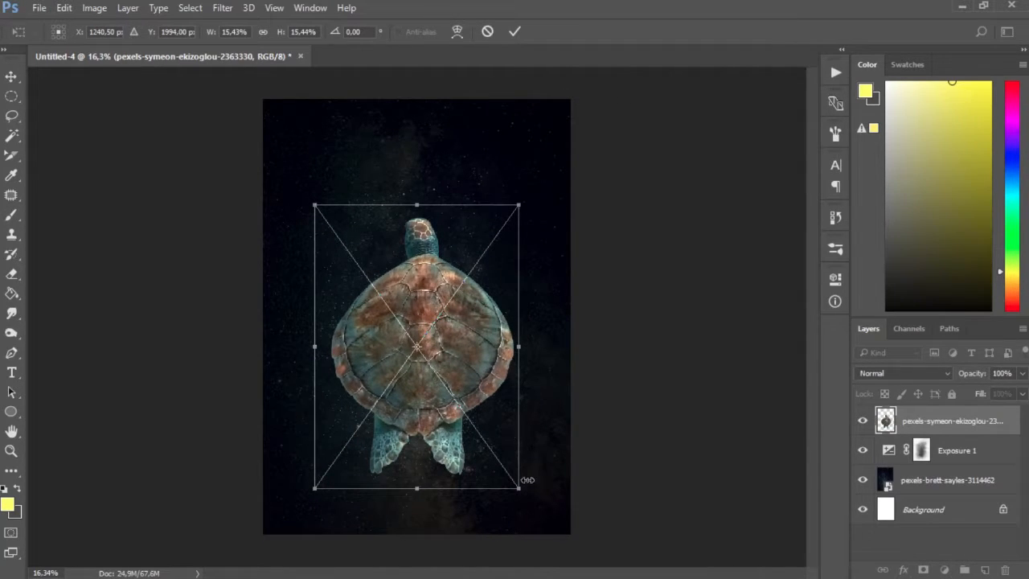
{"action": "left_click_drag", "start_coordinate": [523, 487], "coordinate": [552, 520]}
{"action": "left_click_drag", "start_coordinate": [506, 386], "coordinate": [493, 371]}
{"action": "left_click_drag", "start_coordinate": [532, 189], "coordinate": [512, 218]}
{"action": "left_click_drag", "start_coordinate": [447, 336], "coordinate": [458, 318]}
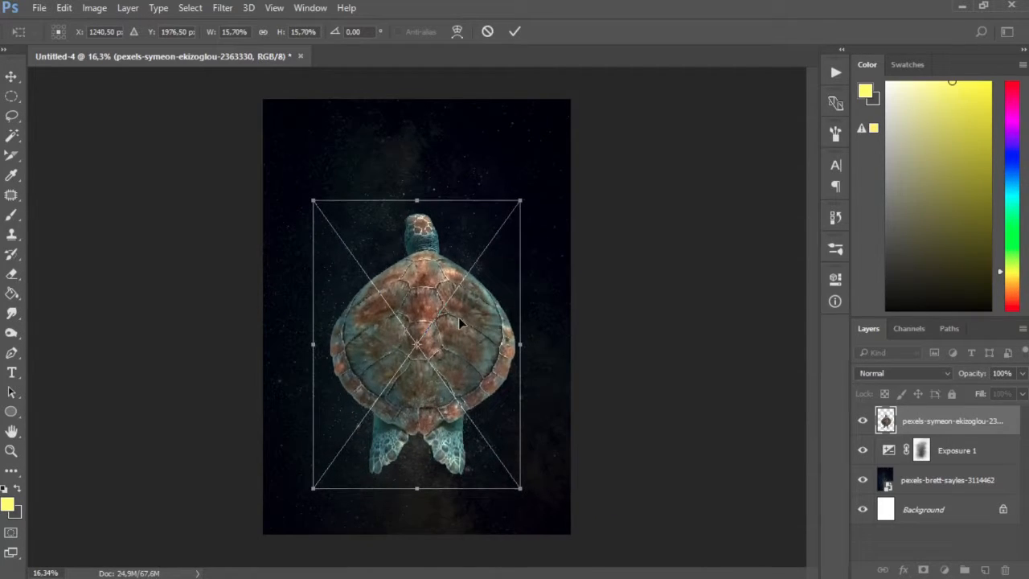
{"action": "key", "text": "Return"}
Step: Move the turtle slightly lower on the canvas with the Move tool and deselect its layer
{"action": "key", "text": "v"}
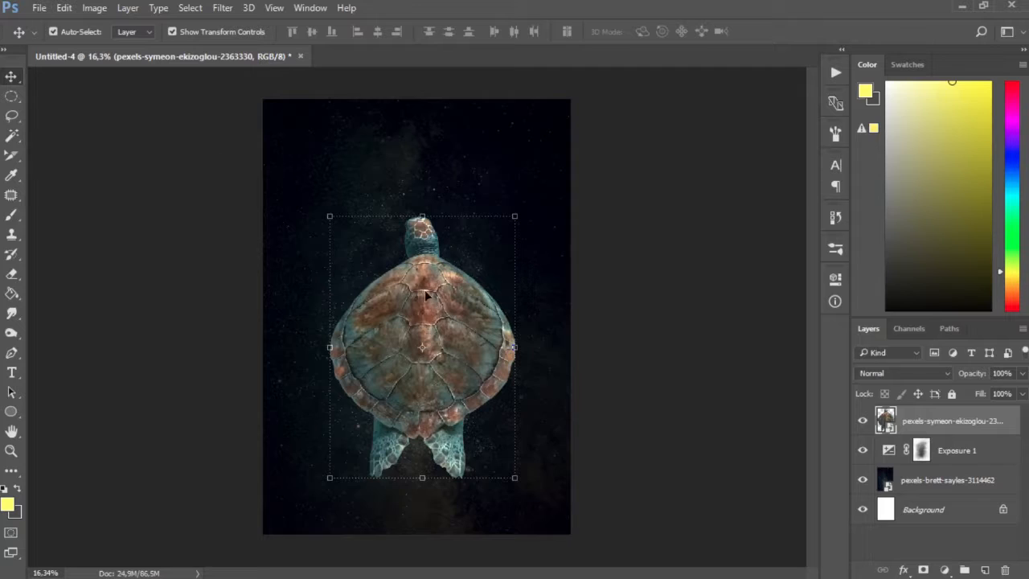
{"action": "scroll", "coordinate": [425, 294], "scroll_direction": "up", "scroll_amount": 2}
{"action": "left_click_drag", "start_coordinate": [438, 286], "coordinate": [440, 300]}
{"action": "scroll", "coordinate": [440, 299], "scroll_direction": "down", "scroll_amount": 2}
{"action": "left_click", "coordinate": [617, 307]}
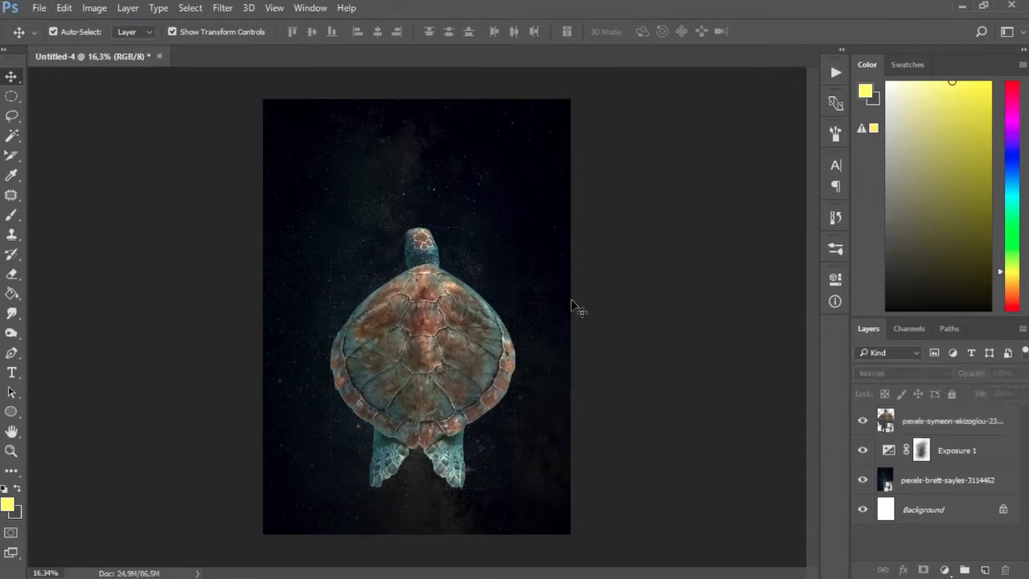
Step: Paint black on the Exposure mask with the soft 1811 px brush to bring back stars around the turtle
{"action": "scroll", "coordinate": [573, 306], "scroll_direction": "up", "scroll_amount": 4}
{"action": "scroll", "coordinate": [305, 298], "scroll_direction": "down", "scroll_amount": 3}
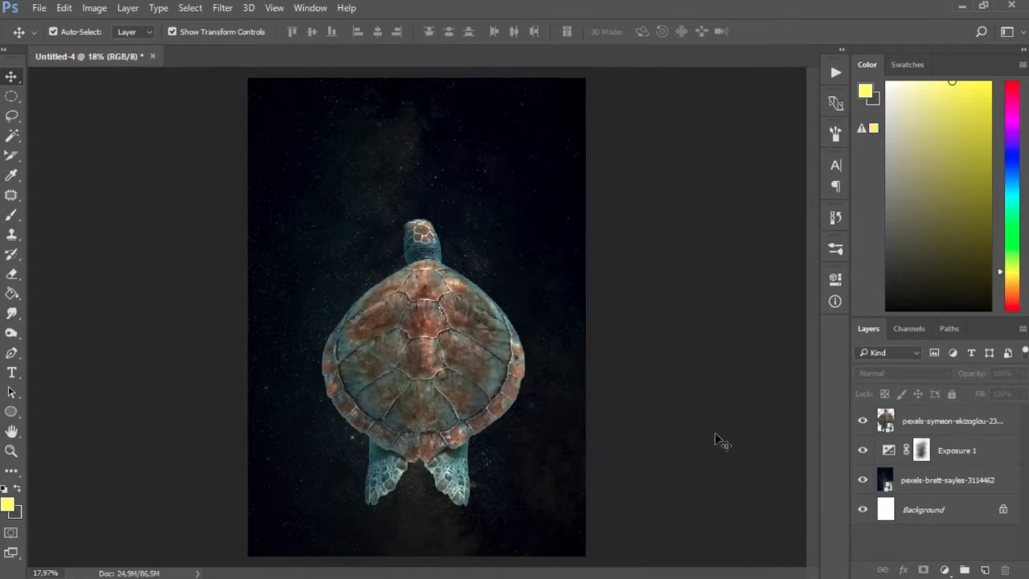
{"action": "left_click", "coordinate": [921, 450]}
{"action": "key", "text": "b"}
{"action": "right_click", "coordinate": [406, 200]}
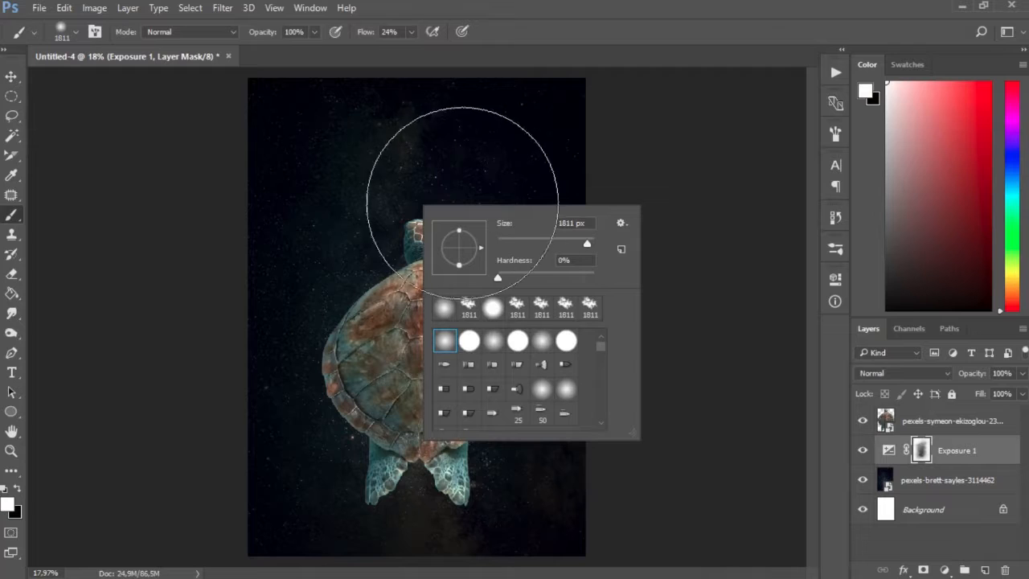
{"action": "left_click", "coordinate": [17, 488]}
{"action": "mouse_move", "coordinate": [429, 176]}
{"action": "left_mouse_down"}
{"action": "mouse_move", "coordinate": [387, 198]}
{"action": "mouse_move", "coordinate": [348, 432]}
{"action": "mouse_move", "coordinate": [445, 425]}
{"action": "mouse_move", "coordinate": [472, 273]}
{"action": "mouse_move", "coordinate": [406, 255]}
{"action": "mouse_move", "coordinate": [368, 452]}
{"action": "left_mouse_up"}
Step: On the turtle layer, start a Pen path at the shell's bottom centre and trace the inner rim along its lower-left side
{"action": "left_click", "coordinate": [912, 430]}
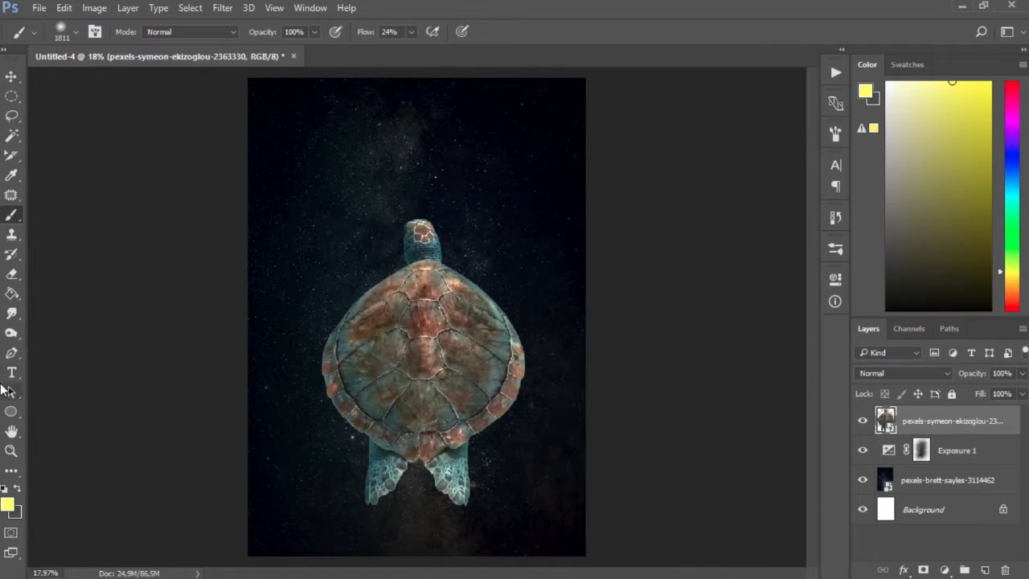
{"action": "key", "text": "p"}
{"action": "scroll", "coordinate": [418, 438], "scroll_direction": "up", "scroll_amount": 5}
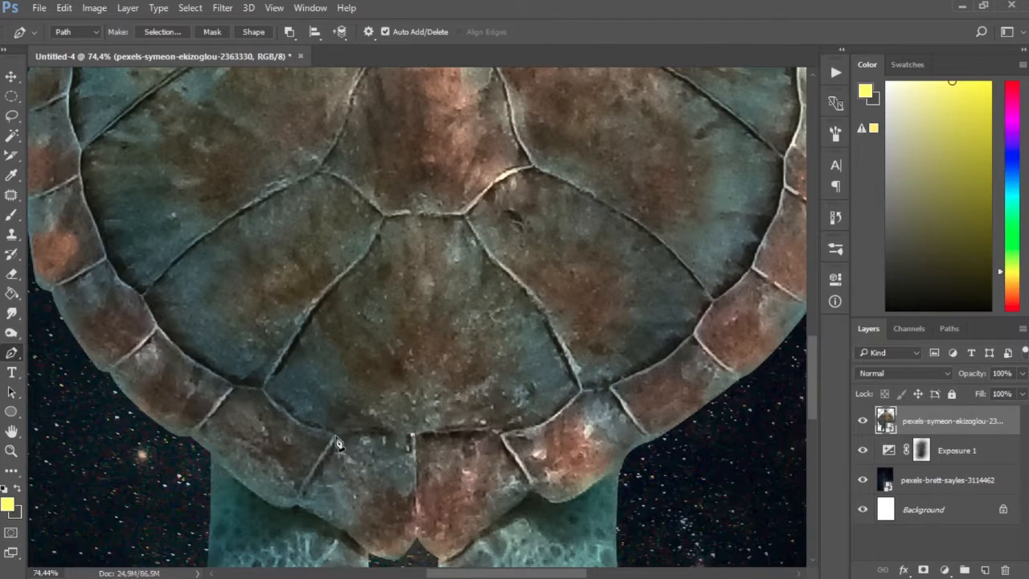
{"action": "left_click_drag", "start_coordinate": [336, 435], "coordinate": [298, 427]}
{"action": "key", "text": "ctrl+z"}
{"action": "left_click", "coordinate": [235, 388]}
{"action": "left_click_drag", "start_coordinate": [142, 296], "coordinate": [124, 250]}
{"action": "key", "text": "ctrl+z"}
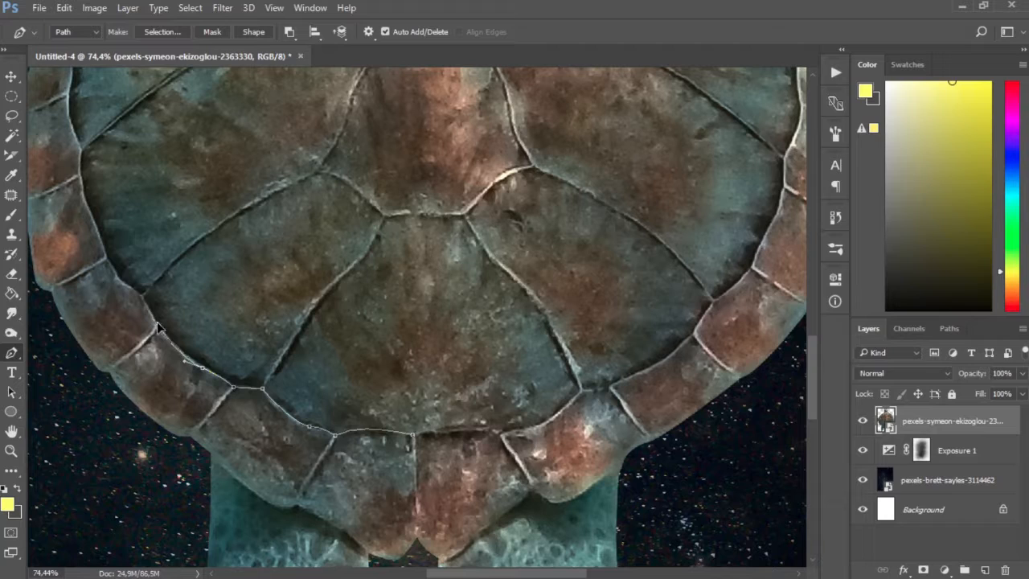
{"action": "key", "text": "ctrl+z"}
{"action": "left_click_drag", "start_coordinate": [128, 273], "coordinate": [193, 360]}
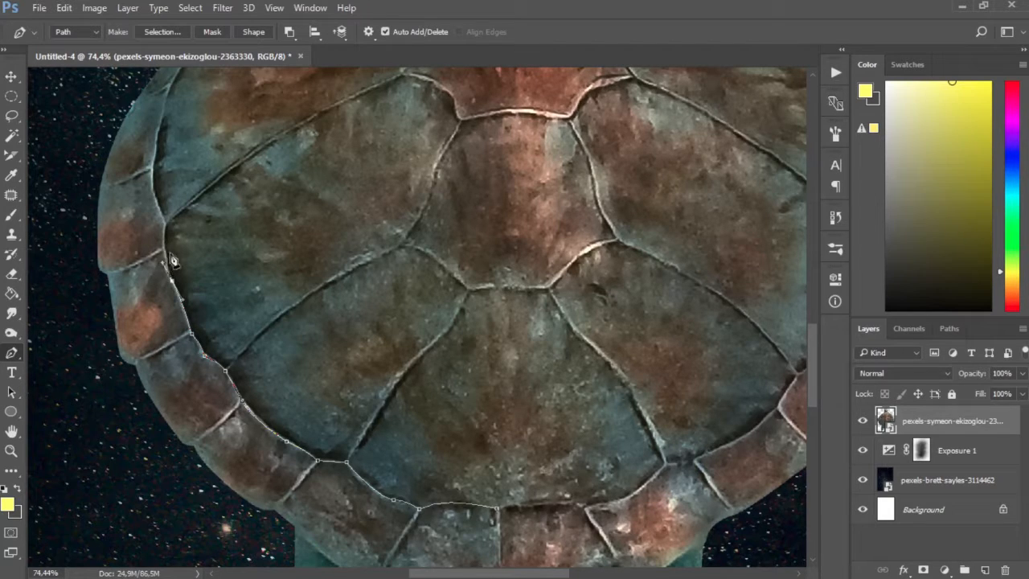
Step: Continue the path up the shell's left inner rim and around its upper-left outer edge to the base of the neck
{"action": "left_click_drag", "start_coordinate": [172, 223], "coordinate": [192, 414]}
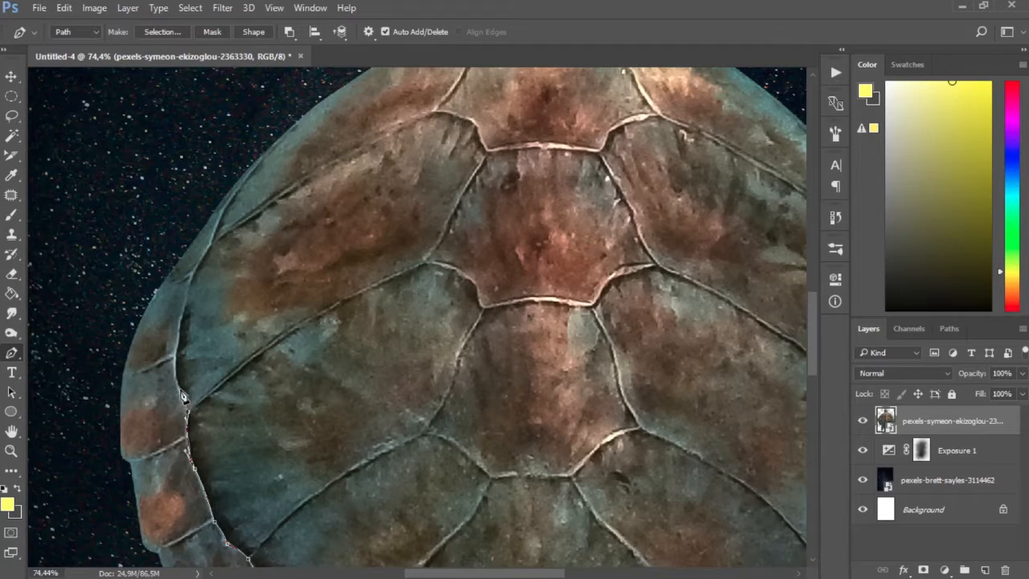
{"action": "left_click_drag", "start_coordinate": [189, 278], "coordinate": [214, 251]}
{"action": "left_click_drag", "start_coordinate": [315, 105], "coordinate": [314, 269]}
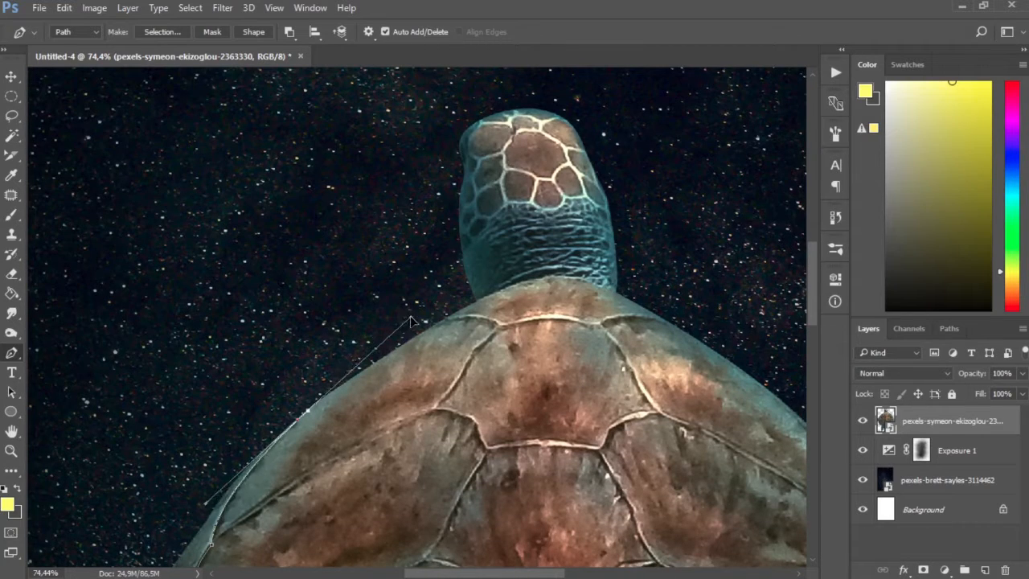
{"action": "left_click_drag", "start_coordinate": [411, 322], "coordinate": [410, 313]}
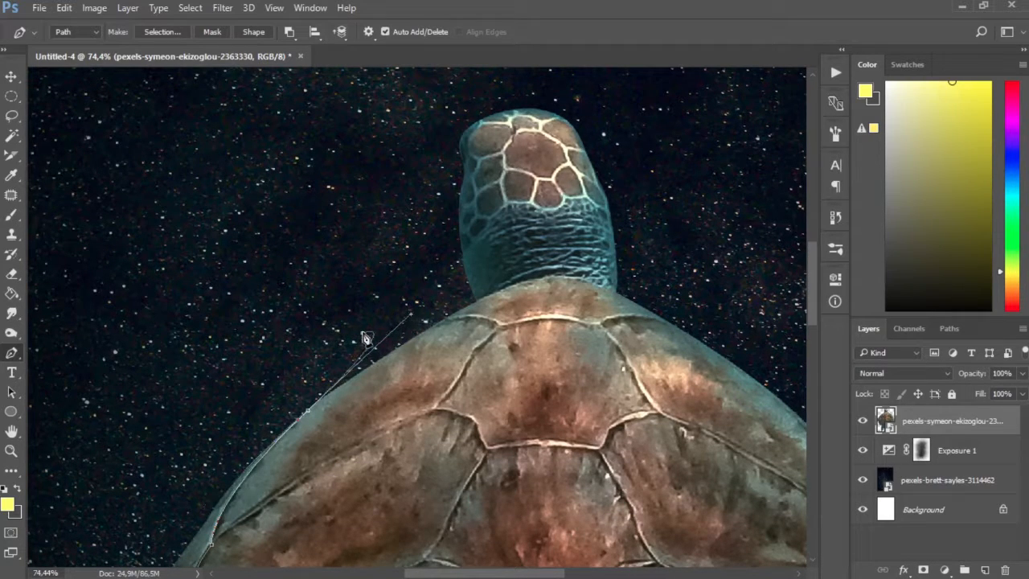
{"action": "left_click", "coordinate": [477, 302]}
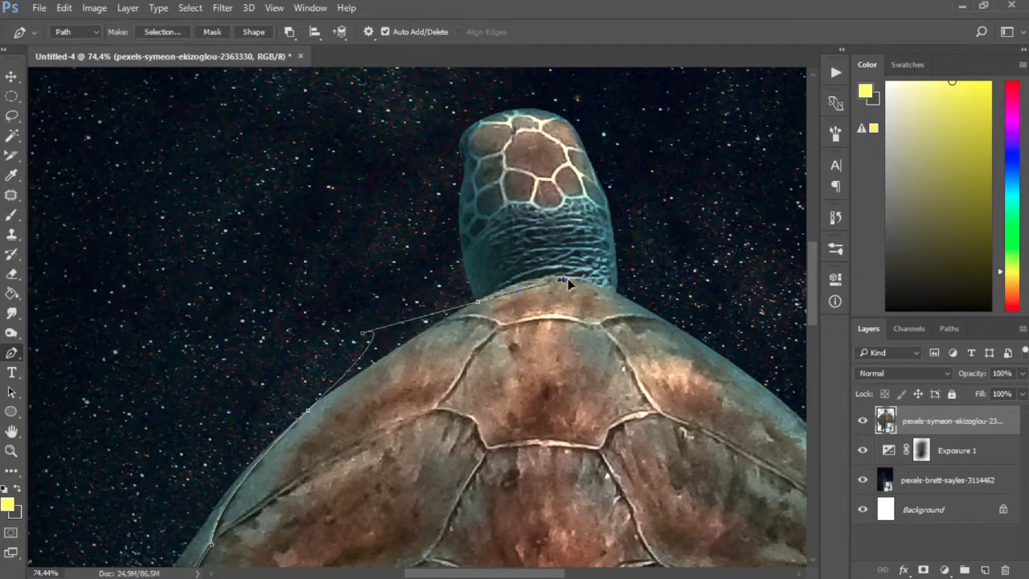
{"action": "key", "text": "ctrl+z"}
Step: Trace the path along the shell's front edge where it meets the neck and onto the upper-right shoulder
{"action": "scroll", "coordinate": [746, 300], "scroll_direction": "up", "scroll_amount": 4}
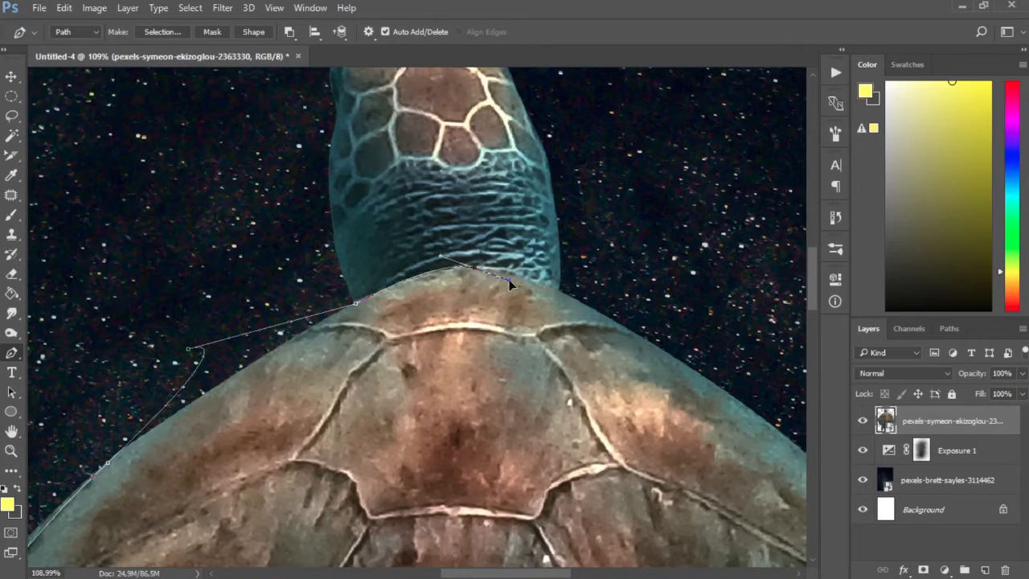
{"action": "left_click_drag", "start_coordinate": [460, 269], "coordinate": [539, 264]}
{"action": "left_click", "coordinate": [616, 316]}
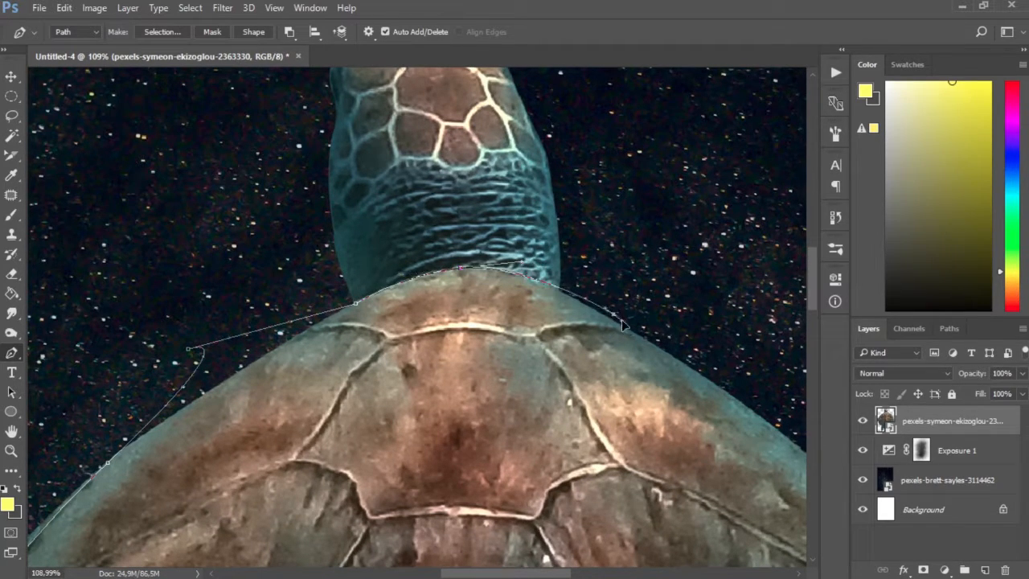
{"action": "left_click", "coordinate": [460, 268], "text": "alt"}
{"action": "left_click_drag", "start_coordinate": [567, 298], "coordinate": [571, 298]}
{"action": "key", "text": "ctrl+minus"}
{"action": "key", "text": "ctrl+minus"}
{"action": "scroll", "coordinate": [767, 396], "scroll_direction": "up", "scroll_amount": 2}
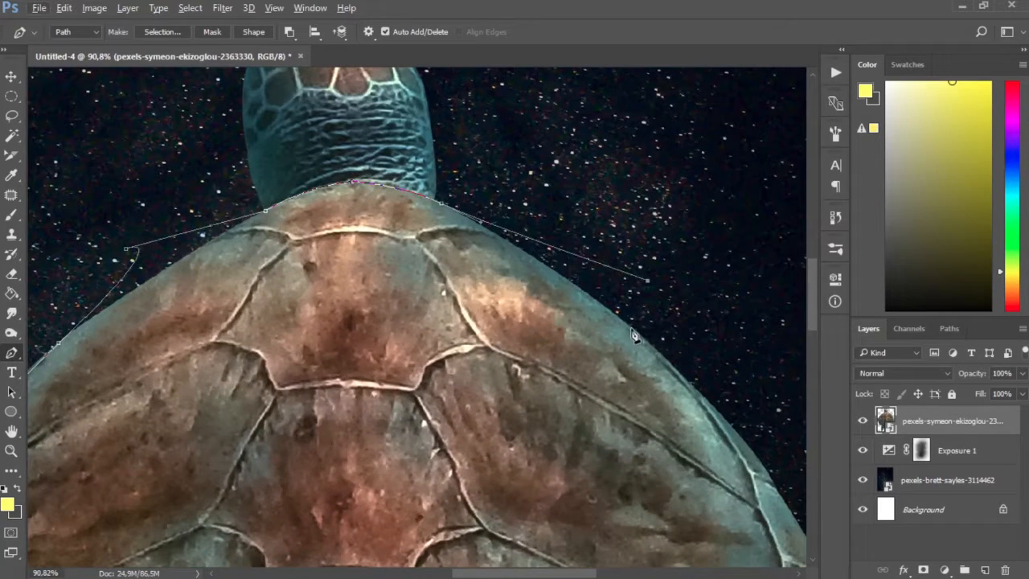
Step: Continue the path around the shell's upper-right edge and down the upper part of the right inner rim
{"action": "left_click", "coordinate": [648, 345]}
{"action": "left_click_drag", "start_coordinate": [708, 322], "coordinate": [573, 108]}
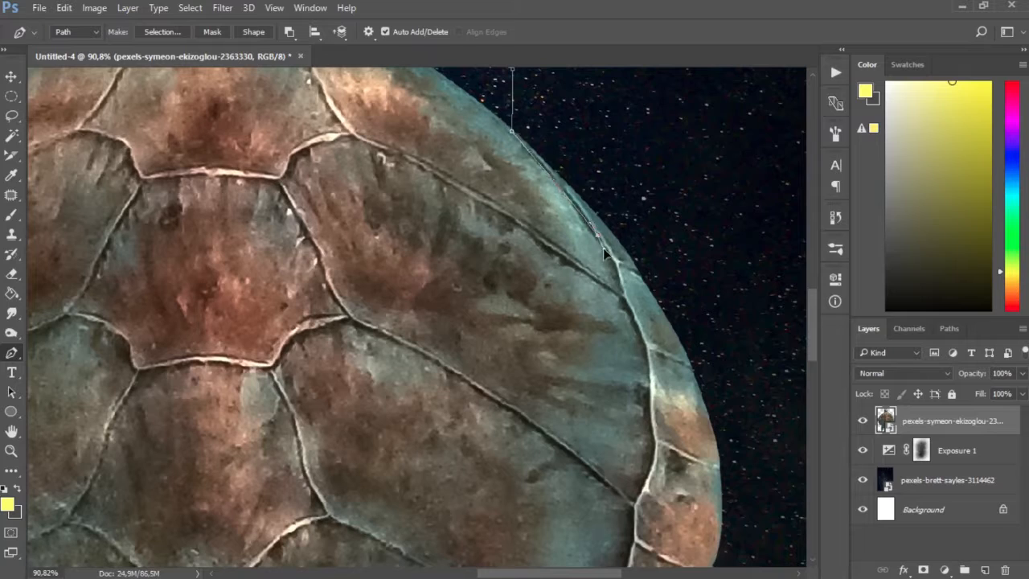
{"action": "left_click_drag", "start_coordinate": [603, 247], "coordinate": [609, 261]}
{"action": "left_click_drag", "start_coordinate": [624, 324], "coordinate": [624, 315]}
{"action": "left_click", "coordinate": [621, 287], "text": "alt"}
{"action": "left_click", "coordinate": [632, 310]}
{"action": "left_click_drag", "start_coordinate": [650, 396], "coordinate": [645, 428]}
{"action": "left_click_drag", "start_coordinate": [698, 323], "coordinate": [725, 90]}
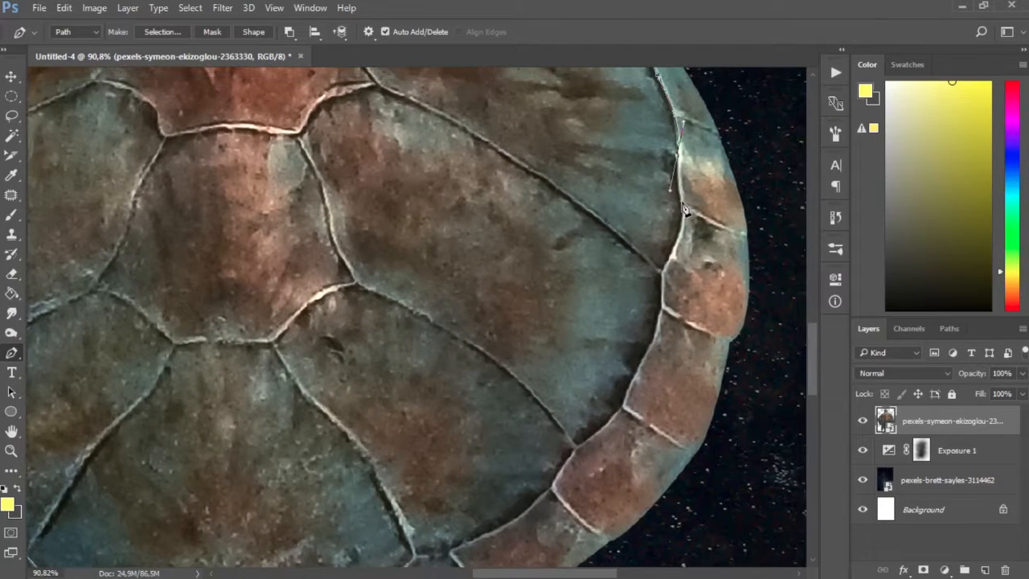
Step: Trace the rest of the right inner rim and close the path along the shell's bottom edge
{"action": "left_click", "coordinate": [664, 274]}
{"action": "left_click_drag", "start_coordinate": [675, 295], "coordinate": [679, 234]}
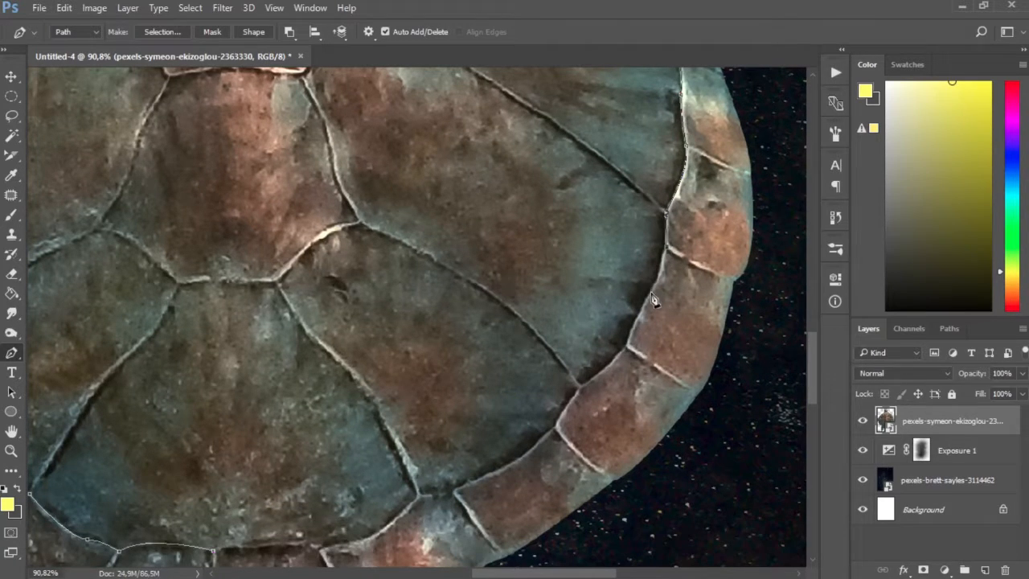
{"action": "left_click", "coordinate": [628, 348]}
{"action": "left_click_drag", "start_coordinate": [582, 394], "coordinate": [632, 276]}
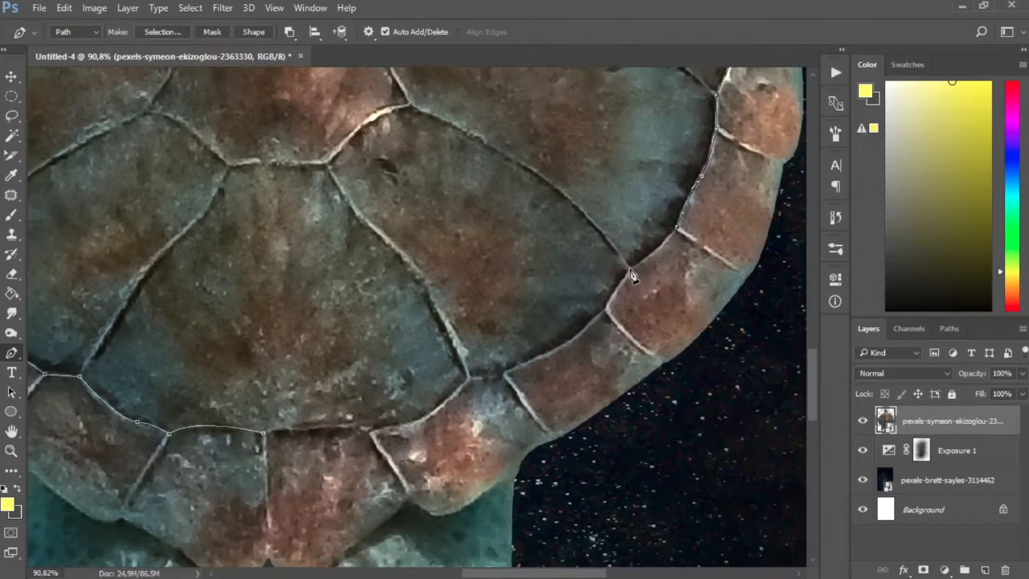
{"action": "left_click", "coordinate": [607, 309]}
{"action": "left_click_drag", "start_coordinate": [531, 364], "coordinate": [471, 386]}
{"action": "left_click", "coordinate": [504, 375]}
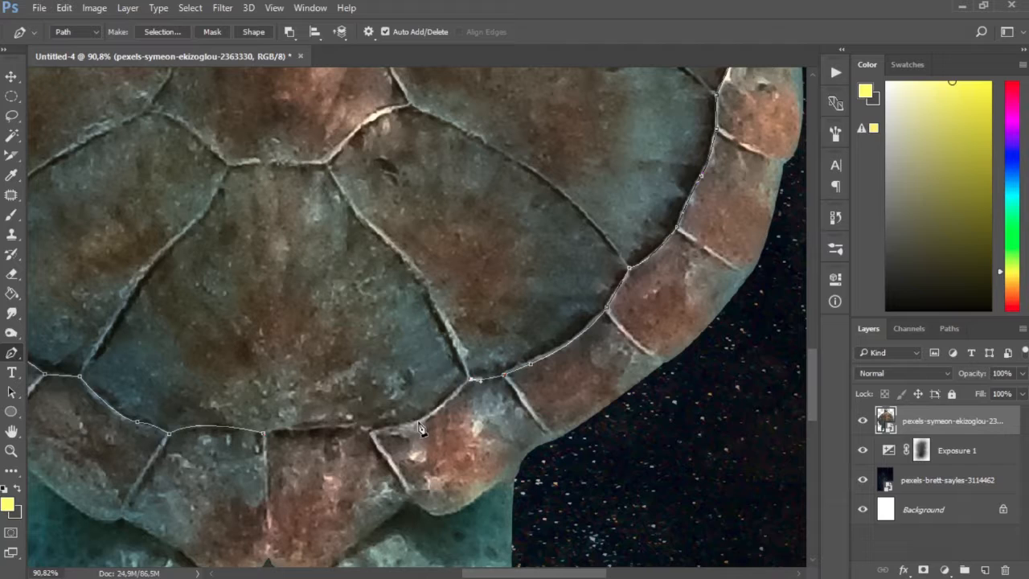
{"action": "left_click", "coordinate": [371, 430]}
{"action": "left_click_drag", "start_coordinate": [321, 426], "coordinate": [304, 434]}
{"action": "scroll", "coordinate": [268, 438], "scroll_direction": "down", "scroll_amount": 6}
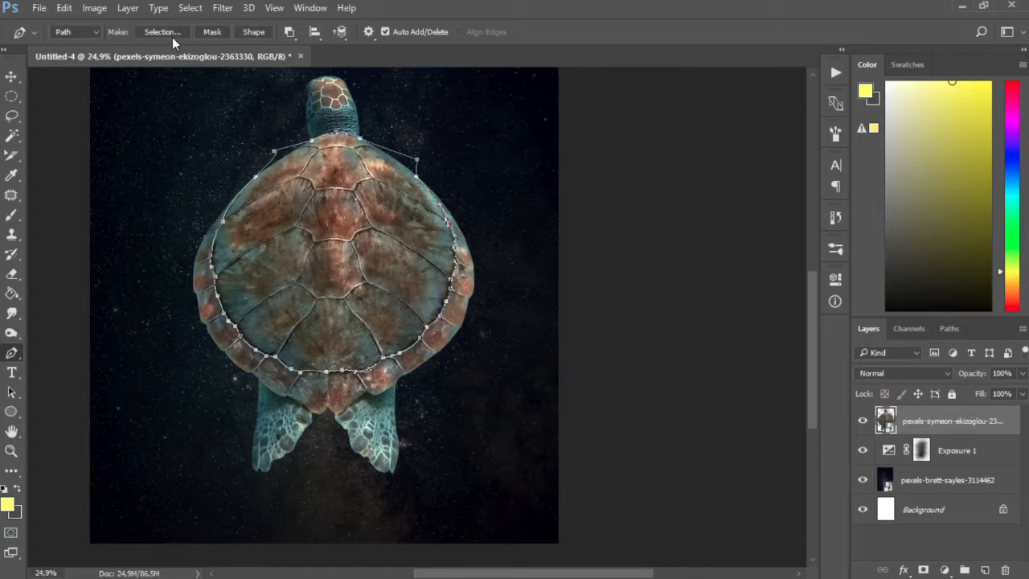
Step: Turn the closed path into a selection and copy the shell's interior to a new layer
{"action": "left_click", "coordinate": [172, 35]}
{"action": "key", "text": "Return"}
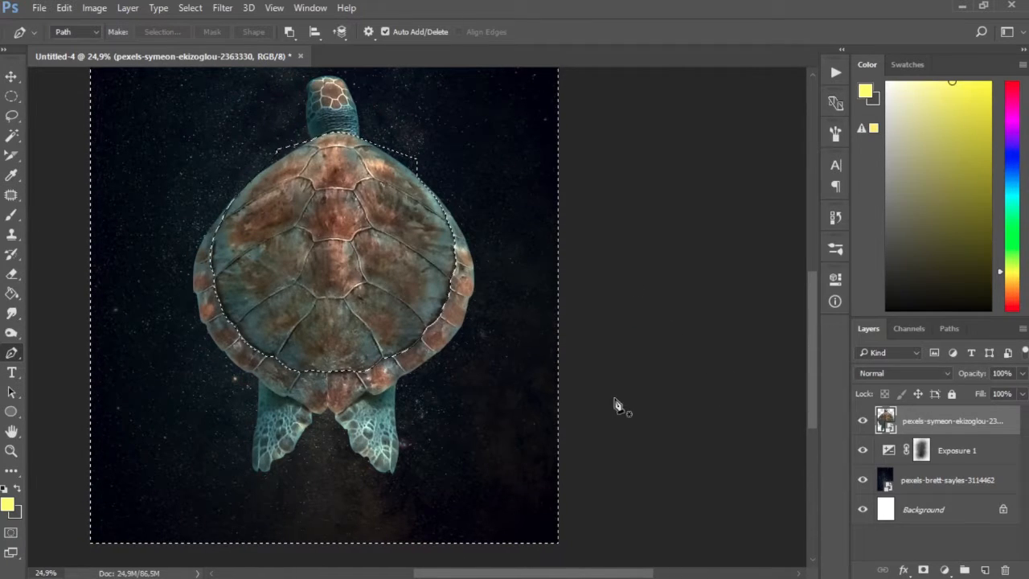
{"action": "key", "text": "ctrl+j"}
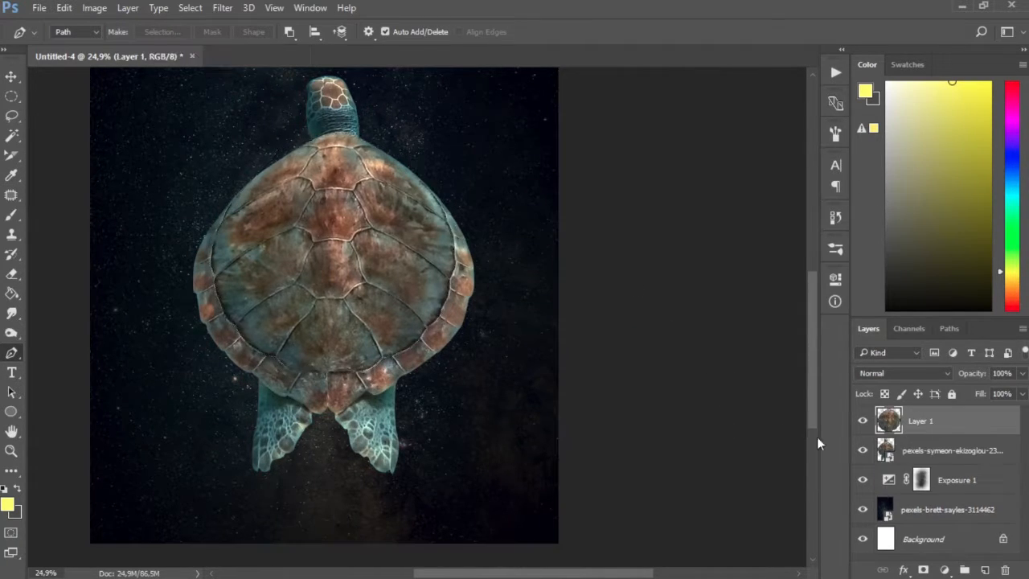
Step: Add an orange (#ffa518) solid color fill masked to the shell's shape above the turtle photo, and hide the shell copy
{"action": "left_click", "coordinate": [945, 456]}
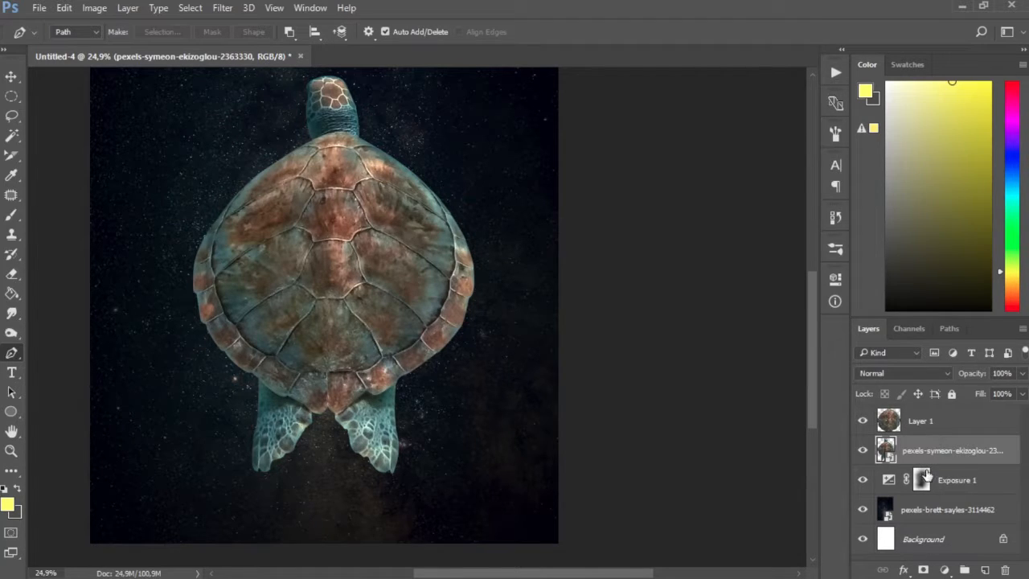
{"action": "left_click", "coordinate": [942, 569]}
{"action": "left_click", "coordinate": [742, 455]}
{"action": "left_click", "coordinate": [889, 425], "text": "ctrl"}
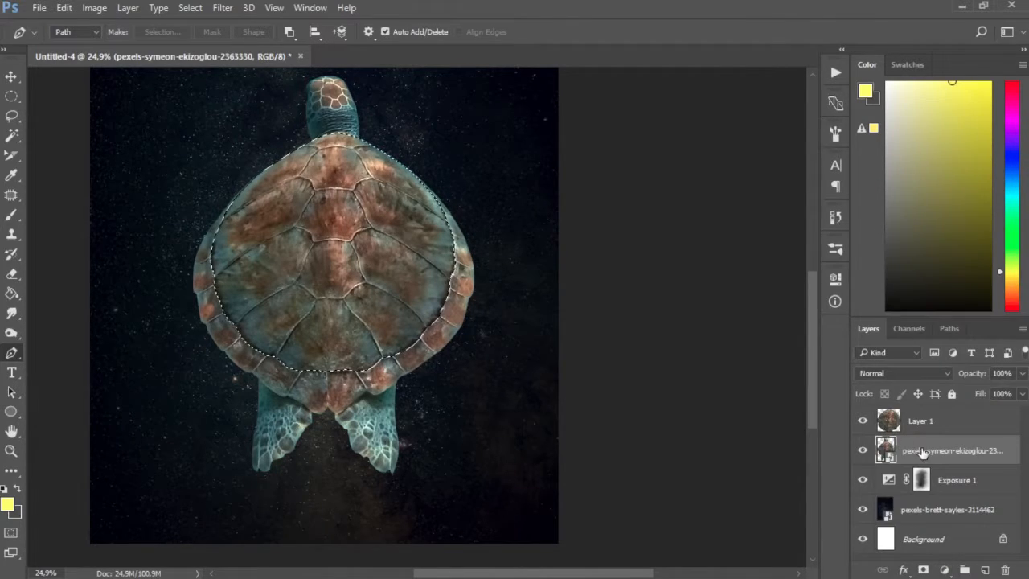
{"action": "left_click", "coordinate": [944, 570]}
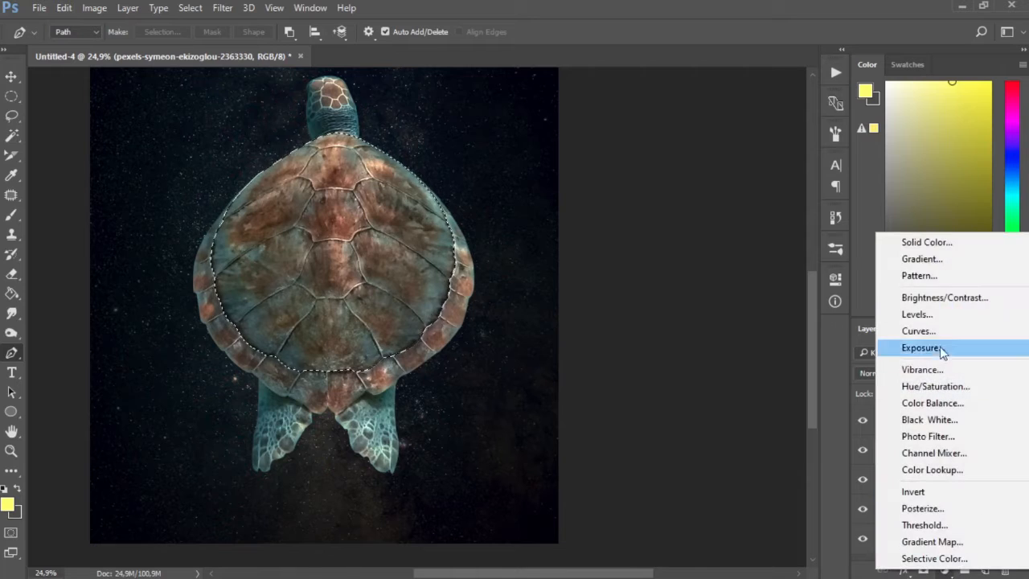
{"action": "left_click", "coordinate": [948, 243]}
{"action": "left_click_drag", "start_coordinate": [760, 299], "coordinate": [762, 312]}
{"action": "left_click_drag", "start_coordinate": [719, 153], "coordinate": [724, 139]}
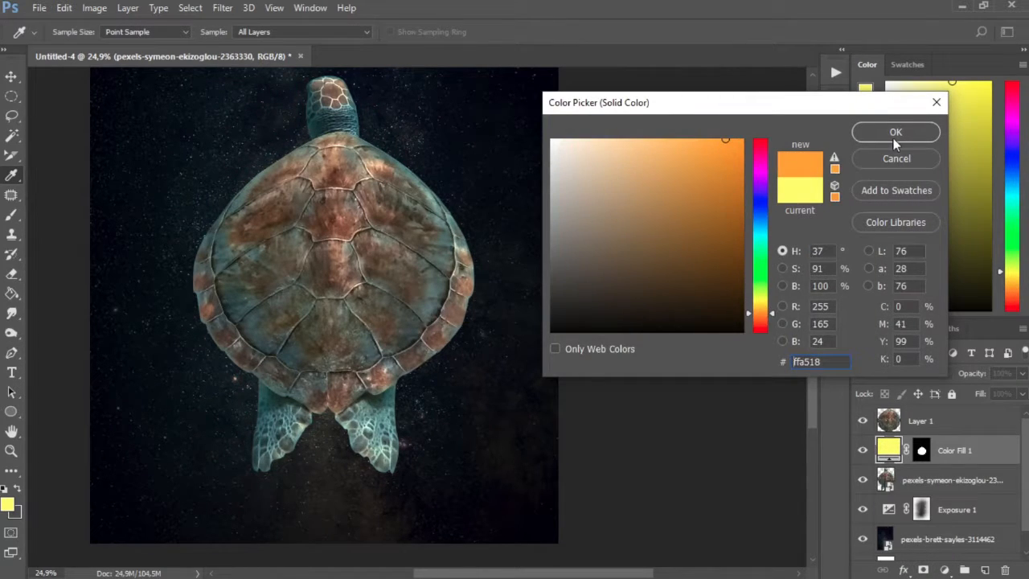
{"action": "left_click", "coordinate": [895, 138]}
{"action": "left_click", "coordinate": [862, 420]}
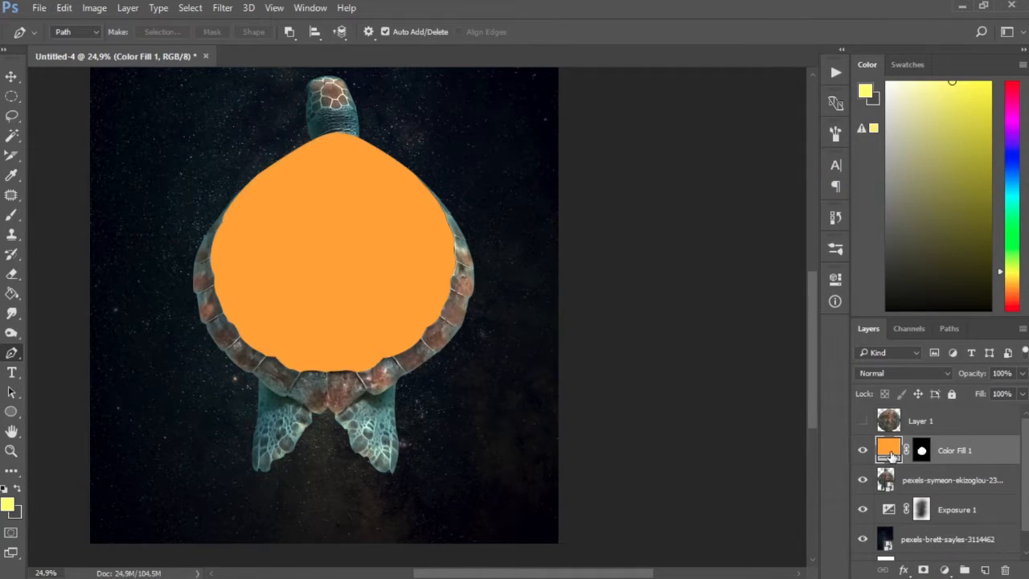
Step: Duplicate the orange fill layer and apply a Gaussian Blur with a 23.5-pixel radius to the duplicate
{"action": "key", "text": "ctrl+j"}
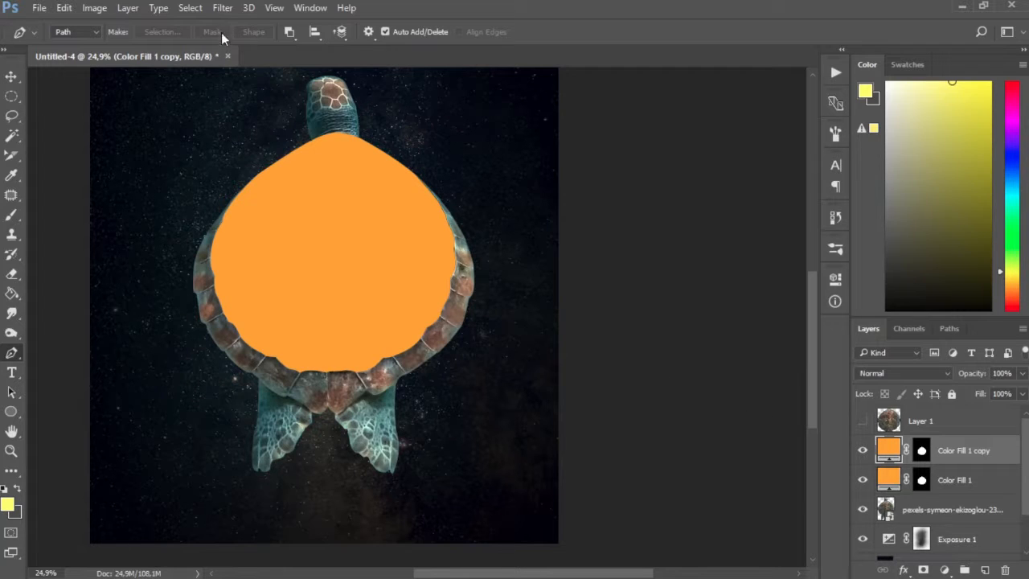
{"action": "left_click", "coordinate": [223, 8]}
{"action": "mouse_move", "coordinate": [294, 174]}
{"action": "left_click", "coordinate": [482, 231]}
{"action": "left_click_drag", "start_coordinate": [698, 322], "coordinate": [695, 325]}
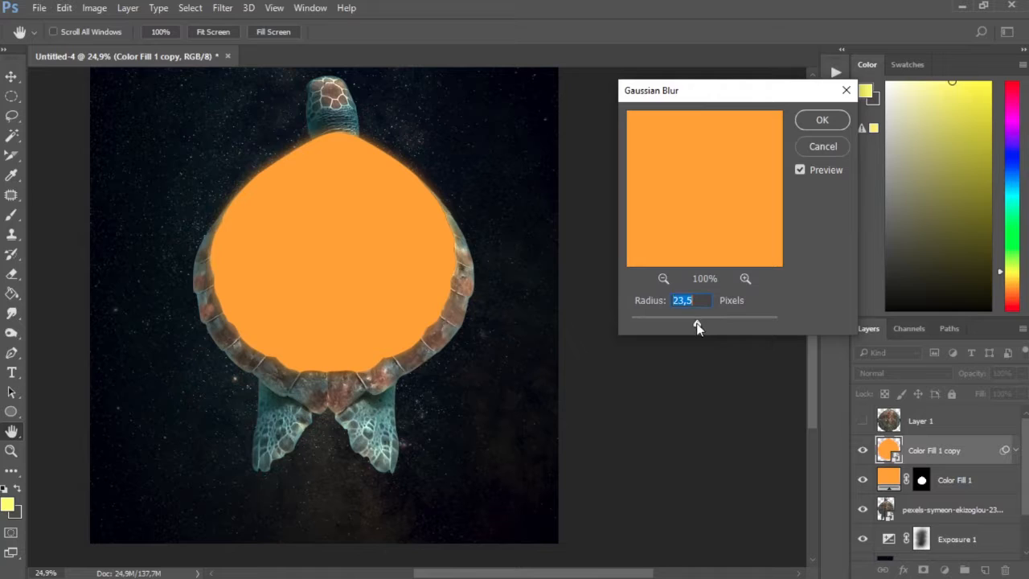
{"action": "left_click", "coordinate": [820, 126]}
Step: Set the blurred orange fill's blend mode to Linear Dodge (Add)
{"action": "left_click", "coordinate": [931, 377]}
{"action": "left_click", "coordinate": [919, 192]}
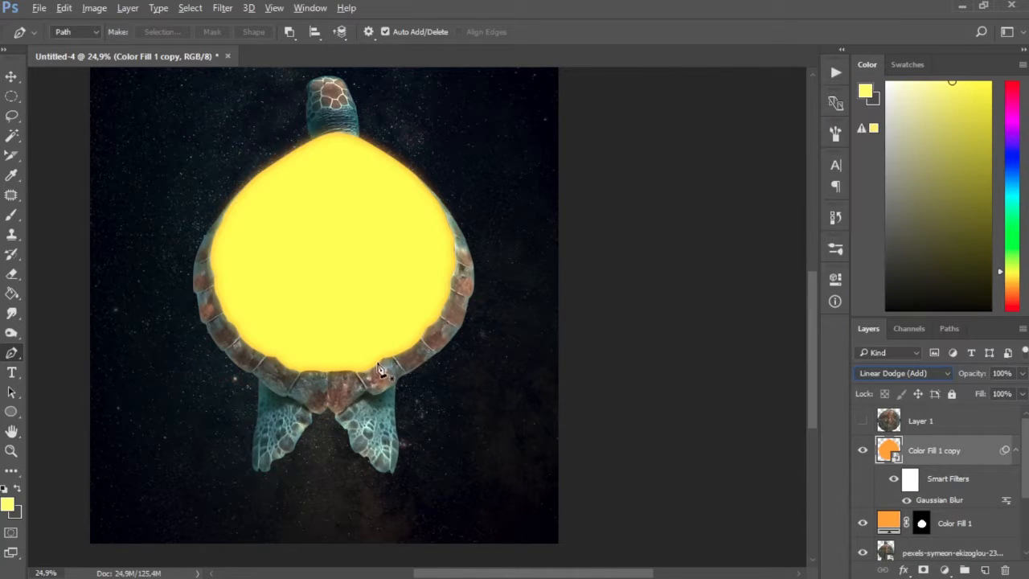
{"action": "left_click", "coordinate": [11, 75]}
{"action": "scroll", "coordinate": [282, 213], "scroll_direction": "up", "scroll_amount": 3}
{"action": "scroll", "coordinate": [306, 408], "scroll_direction": "down", "scroll_amount": 2}
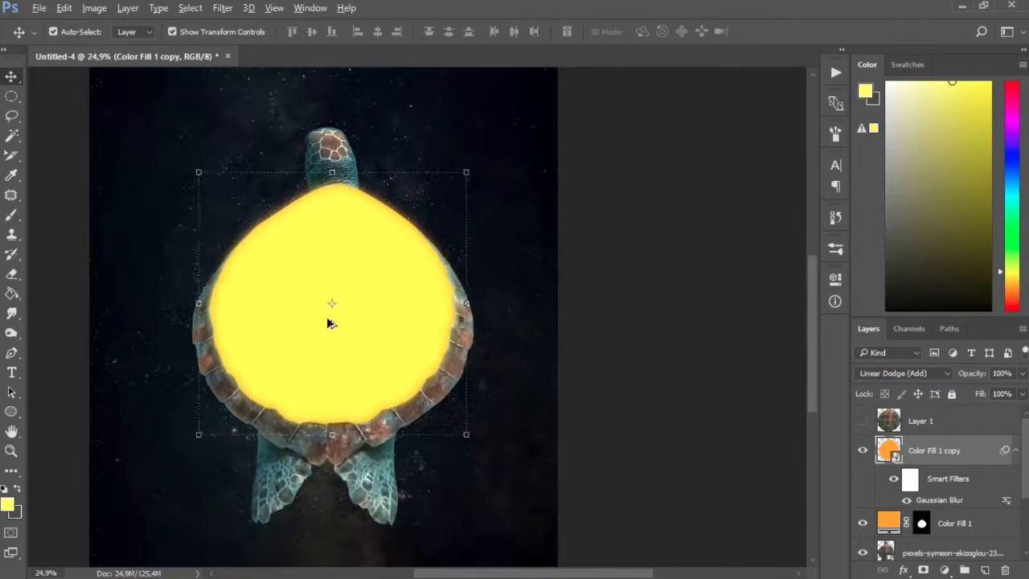
Step: Edit the blurred orange fill's Gaussian Blur smart filter and set its radius to 31.8 pixels
{"action": "scroll", "coordinate": [332, 321], "scroll_direction": "up", "scroll_amount": 1}
{"action": "double_click", "coordinate": [944, 499]}
{"action": "left_click_drag", "start_coordinate": [696, 322], "coordinate": [701, 324]}
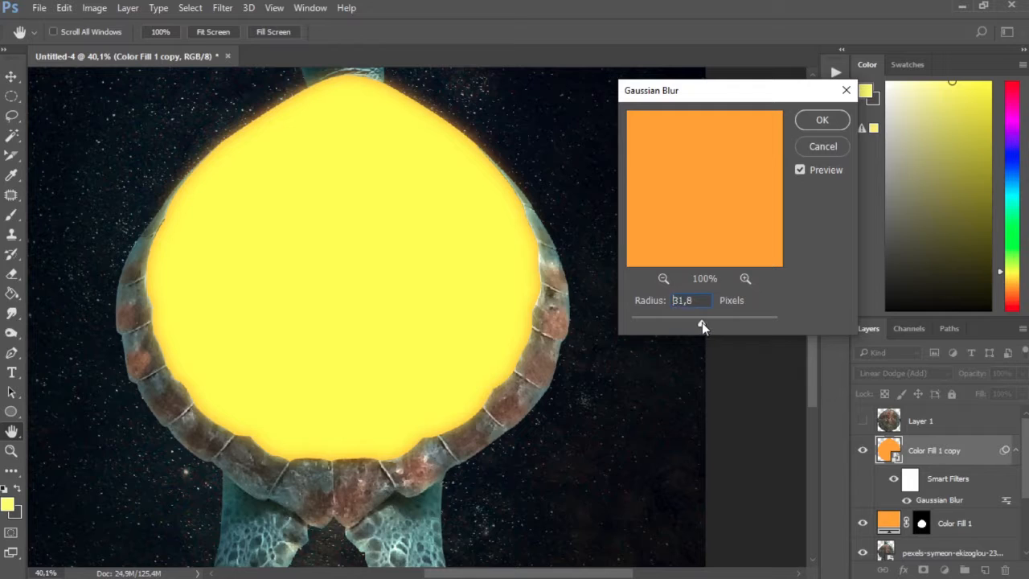
{"action": "key", "text": "Return"}
{"action": "scroll", "coordinate": [900, 454], "scroll_direction": "down", "scroll_amount": 1}
Step: Show the shell copy again and set the sharp orange fill's blend mode to Linear Dodge (Add)
{"action": "left_click", "coordinate": [944, 504]}
{"action": "scroll", "coordinate": [578, 435], "scroll_direction": "down", "scroll_amount": 2}
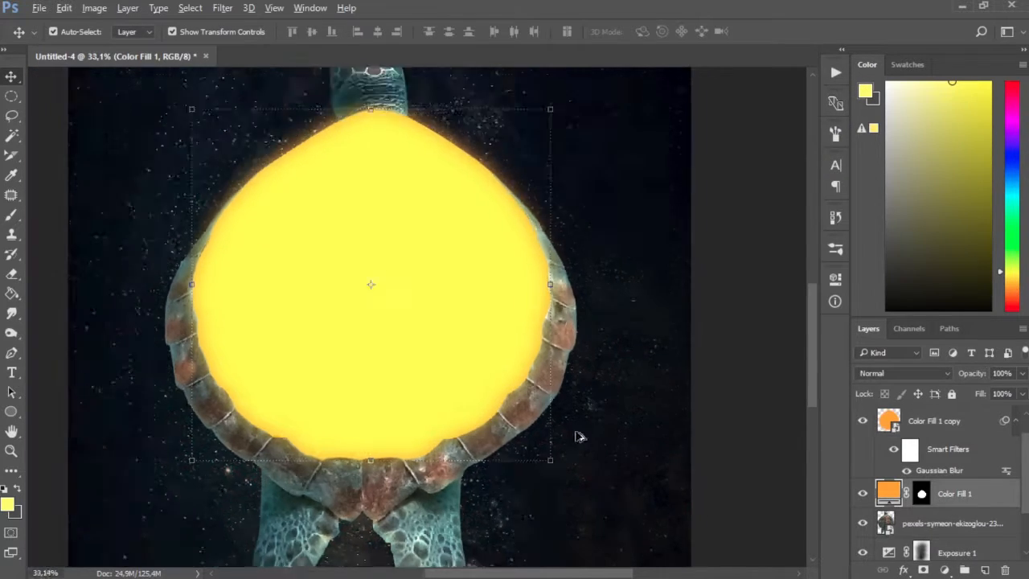
{"action": "scroll", "coordinate": [971, 457], "scroll_direction": "up", "scroll_amount": 1}
{"action": "left_click", "coordinate": [862, 420]}
{"action": "left_click", "coordinate": [903, 373]}
{"action": "left_click", "coordinate": [925, 191]}
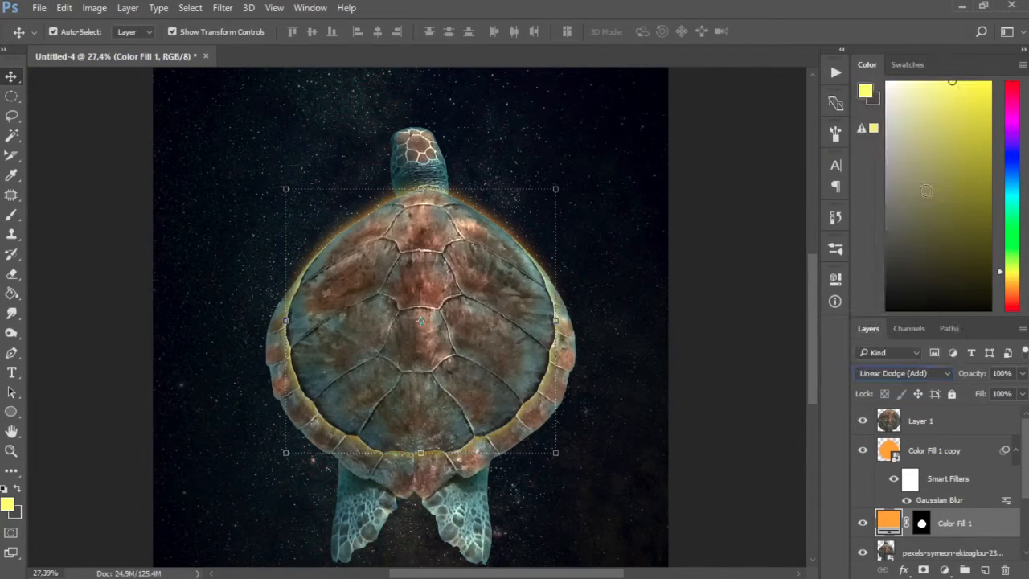
Step: Set the shell copy's blend mode to Linear Dodge (Add) so its texture glows over the orange fills
{"action": "left_click", "coordinate": [914, 423]}
{"action": "left_click", "coordinate": [889, 526]}
{"action": "left_click", "coordinate": [916, 420]}
{"action": "left_click", "coordinate": [903, 373]}
{"action": "left_click", "coordinate": [926, 190]}
Step: Switch the sharp orange fill's blend mode back to Normal
{"action": "left_click", "coordinate": [946, 522]}
{"action": "left_click", "coordinate": [896, 372]}
{"action": "left_click", "coordinate": [901, 80]}
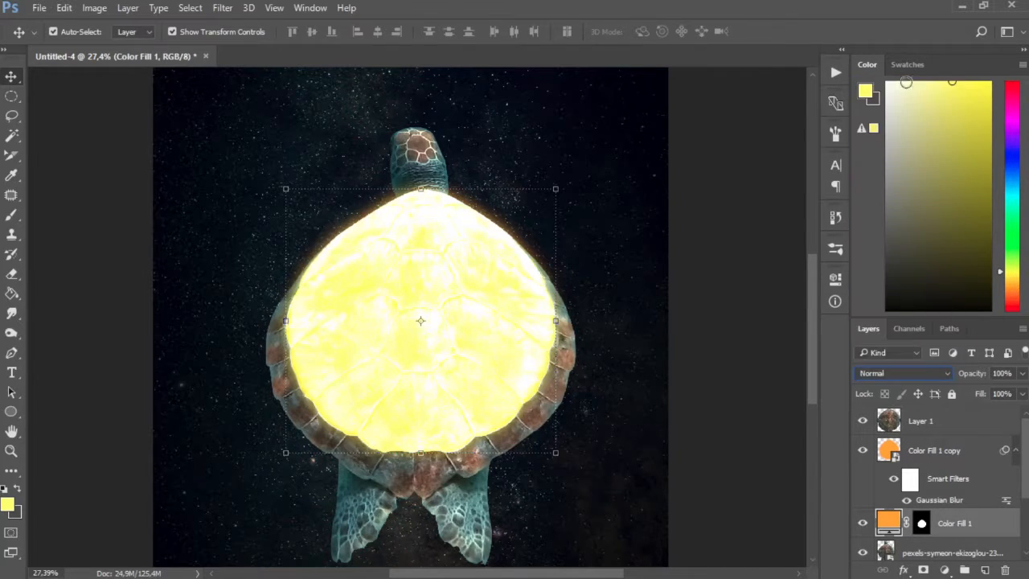
Step: Lower the blurred orange fill's opacity to about 75% and the sharp orange fill's opacity to 80%
{"action": "left_click", "coordinate": [976, 456]}
{"action": "left_click_drag", "start_coordinate": [1022, 373], "coordinate": [986, 404]}
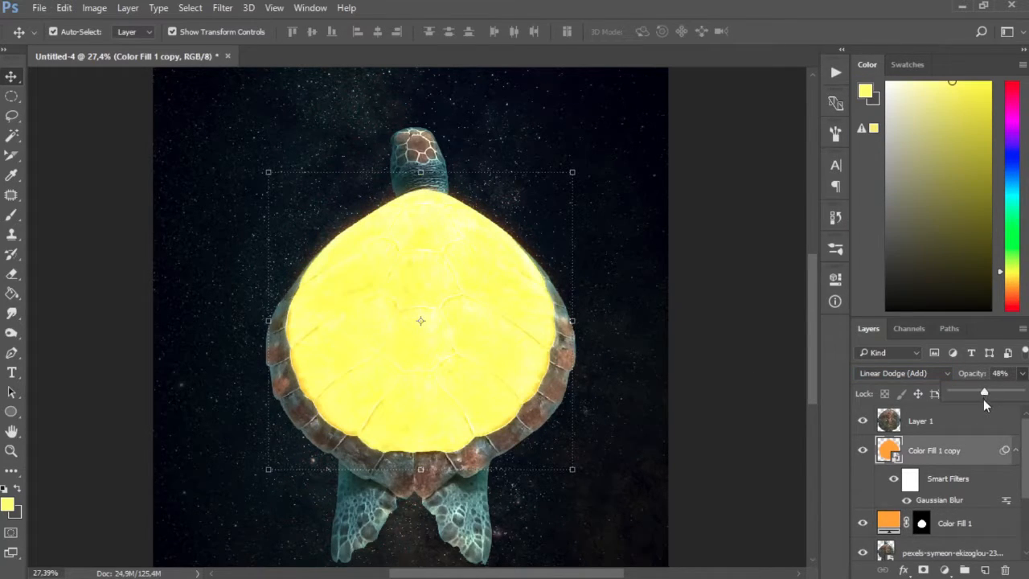
{"action": "left_click", "coordinate": [989, 521]}
{"action": "left_click_drag", "start_coordinate": [1021, 373], "coordinate": [1001, 397]}
{"action": "left_click", "coordinate": [974, 450]}
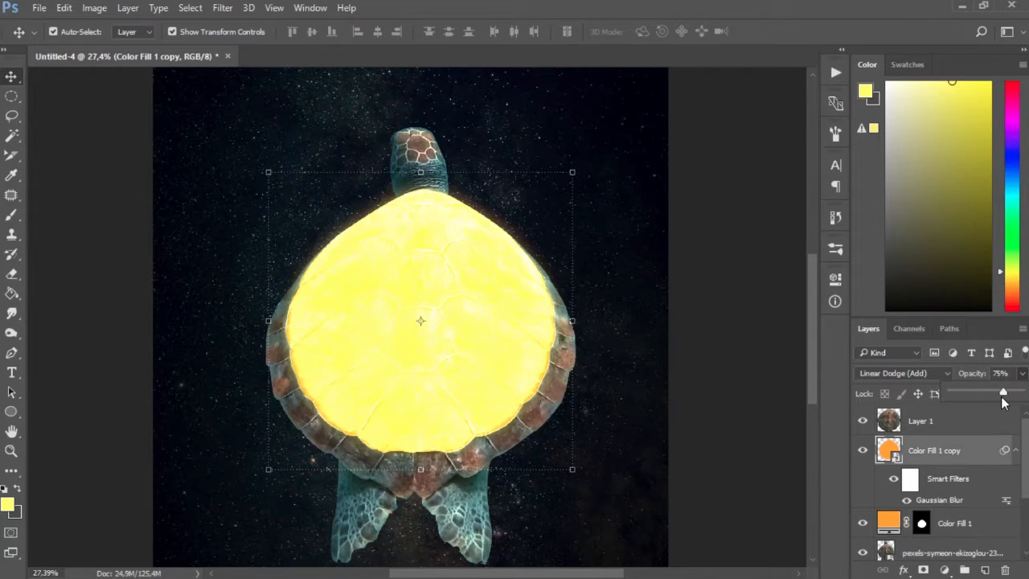
{"action": "left_click", "coordinate": [966, 518]}
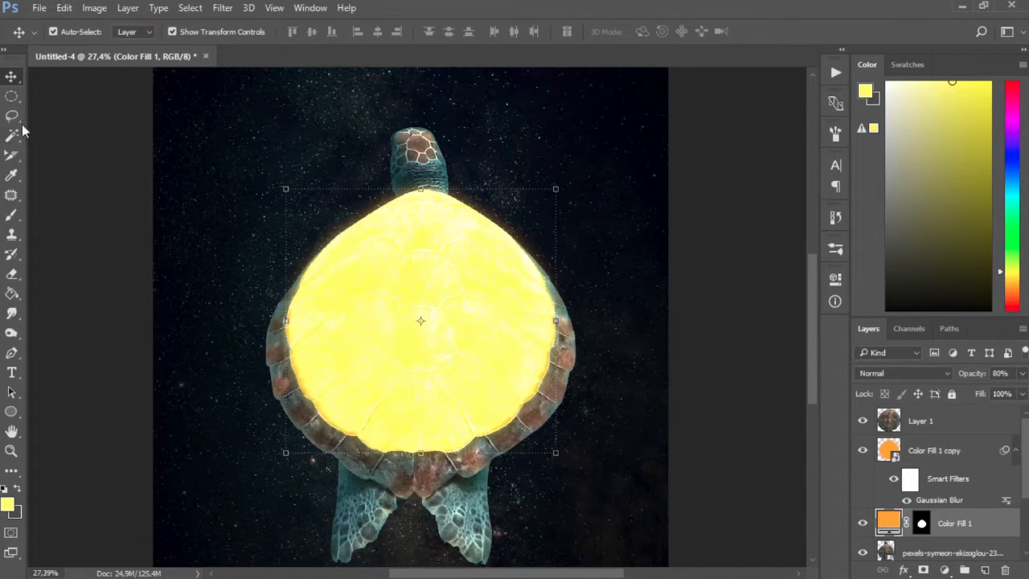
Step: Deselect the layers and examine the glowing shell's texture and edges, both up close and within the whole composition
{"action": "left_click", "coordinate": [105, 173]}
{"action": "scroll", "coordinate": [411, 327], "scroll_direction": "down", "scroll_amount": 1}
{"action": "scroll", "coordinate": [410, 327], "scroll_direction": "up", "scroll_amount": 5}
{"action": "scroll", "coordinate": [434, 343], "scroll_direction": "down", "scroll_amount": 6}
{"action": "scroll", "coordinate": [398, 348], "scroll_direction": "up", "scroll_amount": 1}
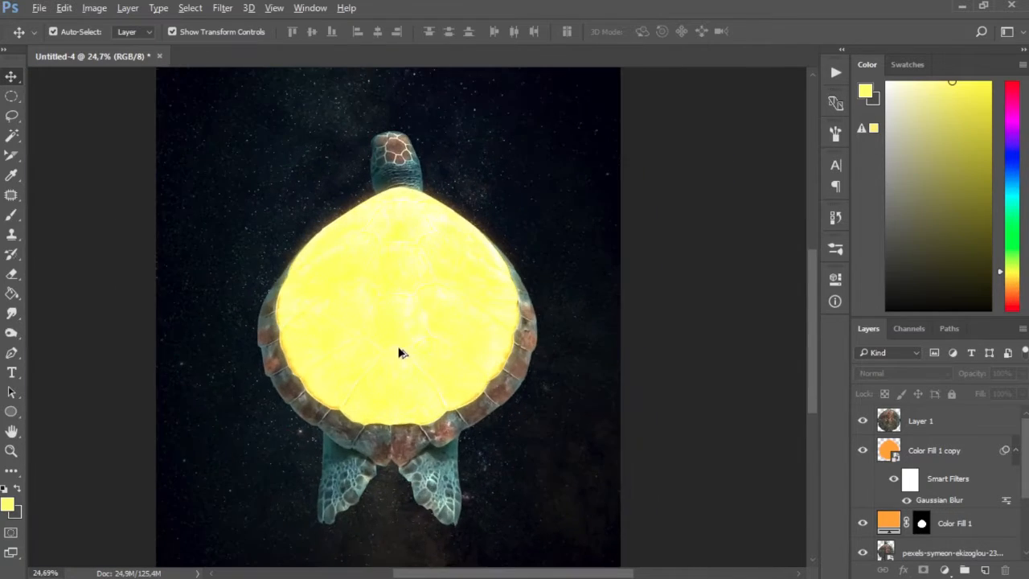
{"action": "scroll", "coordinate": [401, 354], "scroll_direction": "up", "scroll_amount": 2}
{"action": "scroll", "coordinate": [354, 328], "scroll_direction": "up", "scroll_amount": 2}
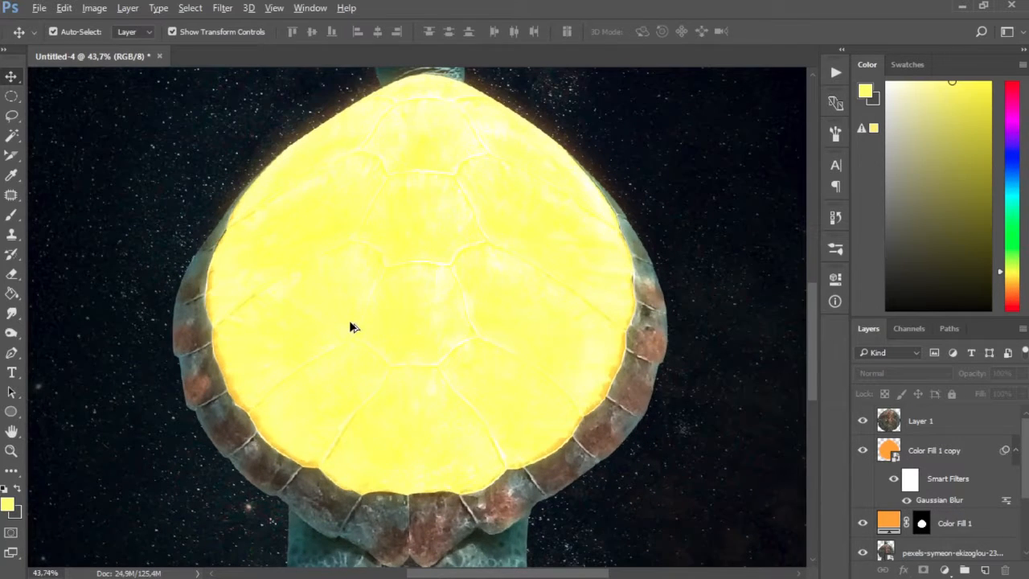
{"action": "scroll", "coordinate": [352, 327], "scroll_direction": "down", "scroll_amount": 1}
{"action": "scroll", "coordinate": [941, 514], "scroll_direction": "down", "scroll_amount": 1}
Step: Add an Exposure adjustment clipped to the turtle photo and set its exposure to -4.94
{"action": "left_click", "coordinate": [948, 523]}
{"action": "left_click", "coordinate": [943, 569]}
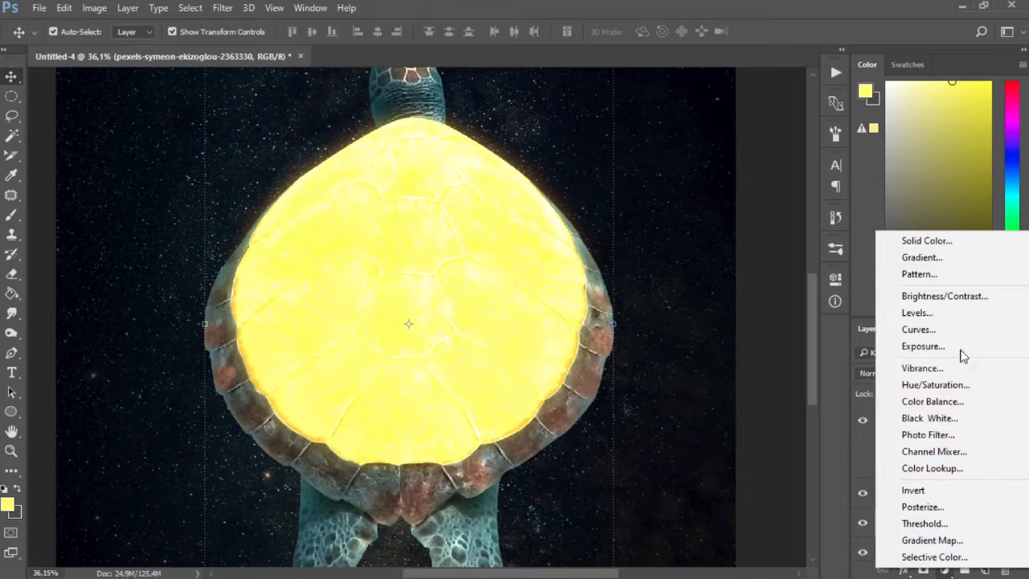
{"action": "left_click", "coordinate": [966, 355]}
{"action": "left_click_drag", "start_coordinate": [699, 362], "coordinate": [640, 363]}
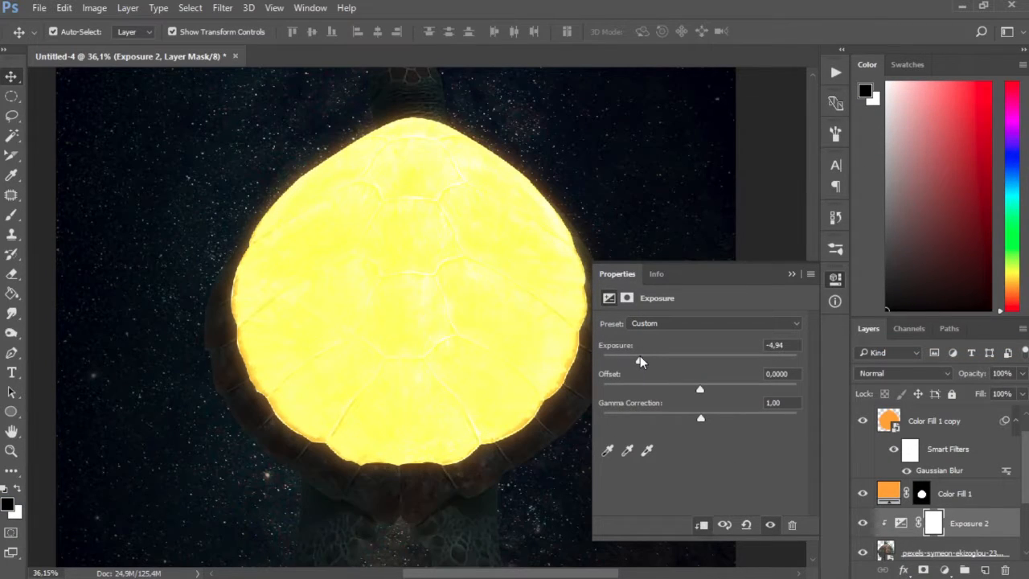
{"action": "left_click", "coordinate": [790, 277]}
{"action": "key", "text": "ctrl+0"}
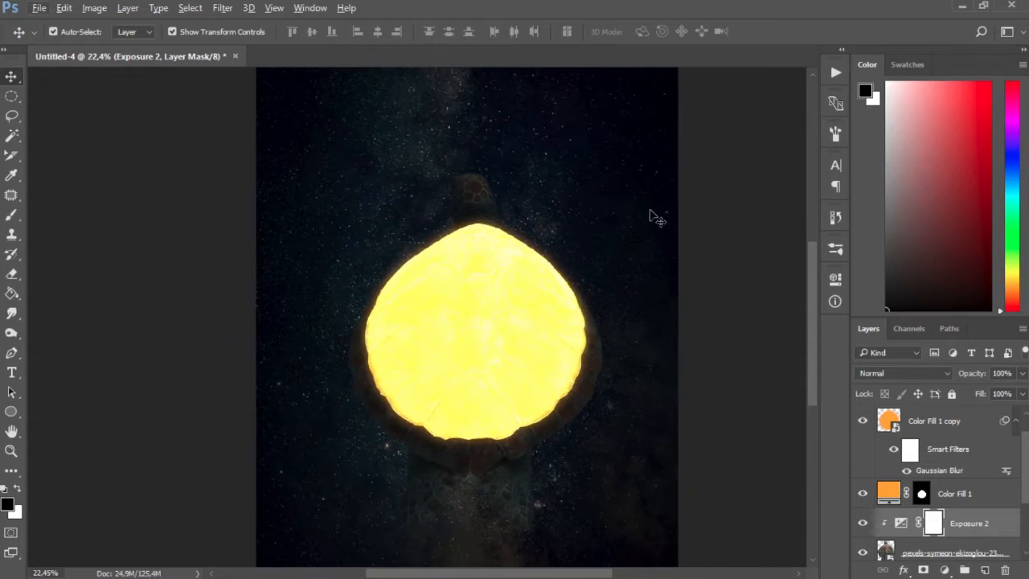
Step: Invert the turtle's exposure mask to black and set up a soft brush of 464 px
{"action": "left_click", "coordinate": [15, 491]}
{"action": "key", "text": "ctrl+i"}
{"action": "key", "text": "b"}
{"action": "scroll", "coordinate": [487, 348], "scroll_direction": "up", "scroll_amount": 5}
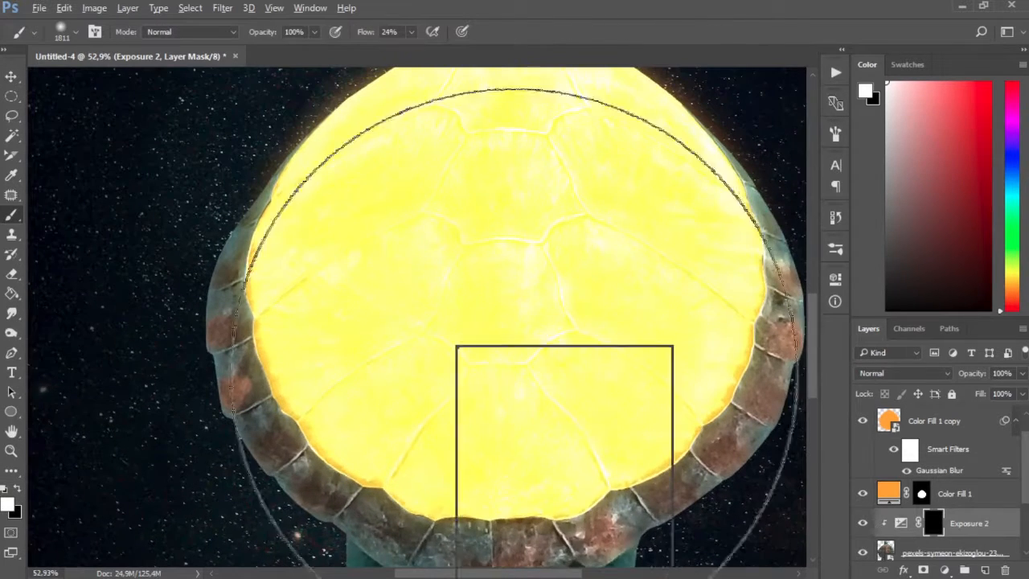
{"action": "right_click", "coordinate": [456, 402]}
{"action": "type", "text": "464"}
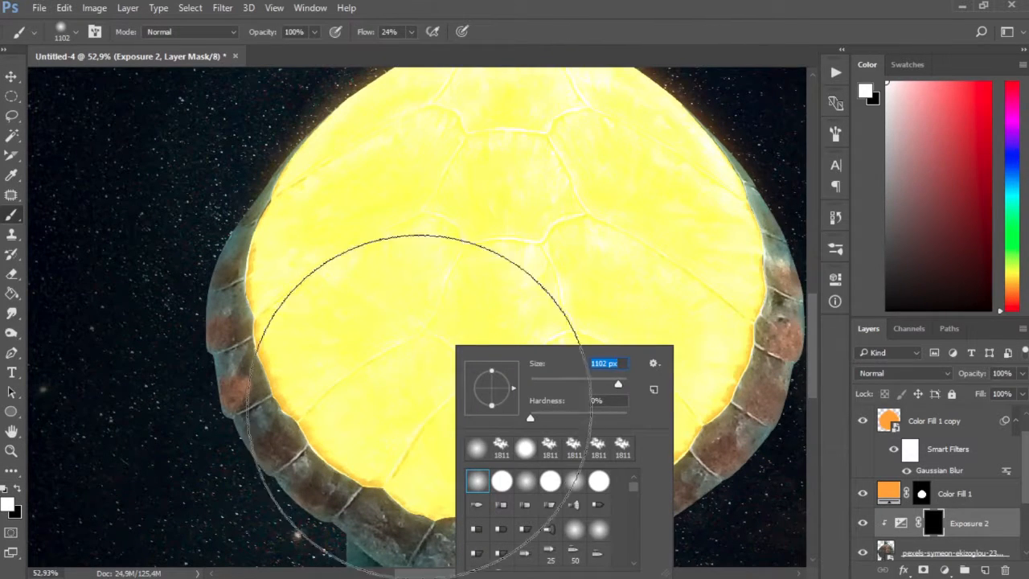
Step: Invert the exposure mask back to white and paint black around the shell's rim with the soft brush to restore light there
{"action": "left_click", "coordinate": [17, 488]}
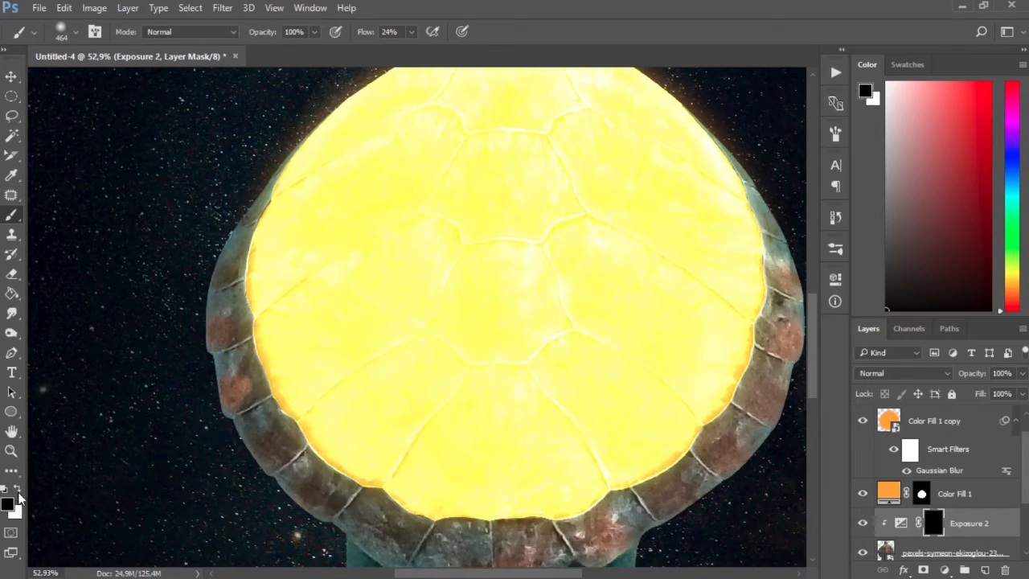
{"action": "key", "text": "ctrl+i"}
{"action": "right_click", "coordinate": [403, 439]}
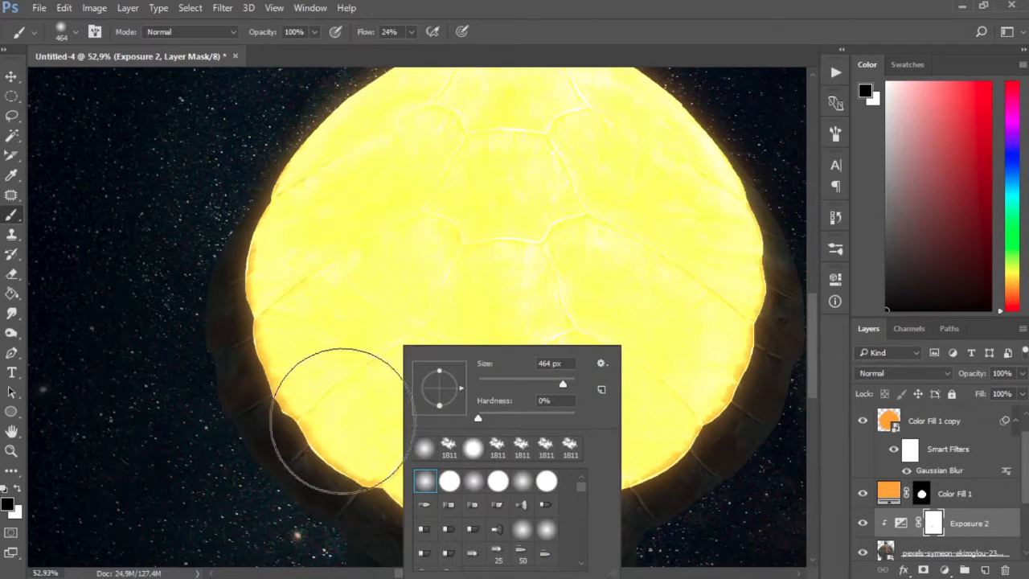
{"action": "mouse_move", "coordinate": [359, 436]}
{"action": "left_mouse_down"}
{"action": "mouse_move", "coordinate": [325, 420]}
{"action": "mouse_move", "coordinate": [300, 354]}
{"action": "mouse_move", "coordinate": [303, 290]}
{"action": "mouse_move", "coordinate": [353, 181]}
{"action": "mouse_move", "coordinate": [347, 205]}
{"action": "left_mouse_up"}
{"action": "left_click_drag", "start_coordinate": [441, 161], "coordinate": [395, 390]}
{"action": "mouse_move", "coordinate": [404, 326]}
{"action": "left_mouse_down"}
{"action": "mouse_move", "coordinate": [462, 291]}
{"action": "mouse_move", "coordinate": [529, 324]}
{"action": "mouse_move", "coordinate": [628, 415]}
{"action": "mouse_move", "coordinate": [643, 454]}
{"action": "left_mouse_up"}
{"action": "left_click_drag", "start_coordinate": [642, 381], "coordinate": [582, 209]}
{"action": "mouse_move", "coordinate": [595, 313]}
{"action": "left_mouse_down"}
{"action": "mouse_move", "coordinate": [612, 371]}
{"action": "mouse_move", "coordinate": [581, 450]}
{"action": "mouse_move", "coordinate": [587, 314]}
{"action": "mouse_move", "coordinate": [634, 288]}
{"action": "mouse_move", "coordinate": [593, 329]}
{"action": "mouse_move", "coordinate": [545, 352]}
{"action": "mouse_move", "coordinate": [491, 357]}
{"action": "mouse_move", "coordinate": [390, 336]}
{"action": "mouse_move", "coordinate": [347, 314]}
{"action": "mouse_move", "coordinate": [306, 266]}
{"action": "left_mouse_up"}
{"action": "left_click_drag", "start_coordinate": [341, 178], "coordinate": [369, 354]}
{"action": "mouse_move", "coordinate": [284, 402]}
{"action": "left_mouse_down"}
{"action": "mouse_move", "coordinate": [307, 362]}
{"action": "mouse_move", "coordinate": [297, 328]}
{"action": "mouse_move", "coordinate": [359, 230]}
{"action": "left_mouse_up"}
{"action": "scroll", "coordinate": [377, 347], "scroll_direction": "down", "scroll_amount": 1}
{"action": "scroll", "coordinate": [378, 347], "scroll_direction": "down", "scroll_amount": 3}
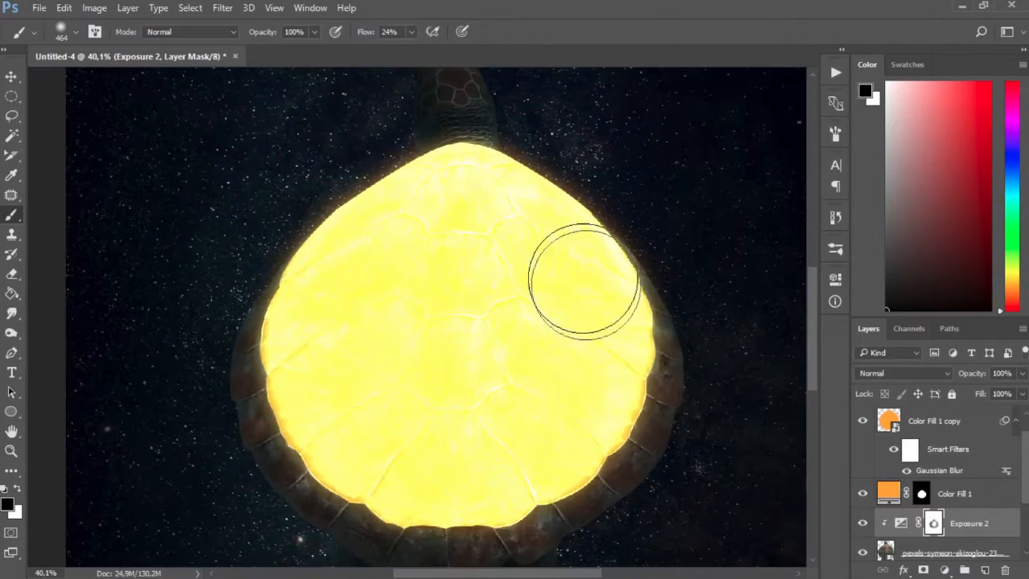
Step: Reduce the brush to 196 px and paint black on the exposure mask over the turtle's neck and head
{"action": "scroll", "coordinate": [489, 260], "scroll_direction": "up", "scroll_amount": 4}
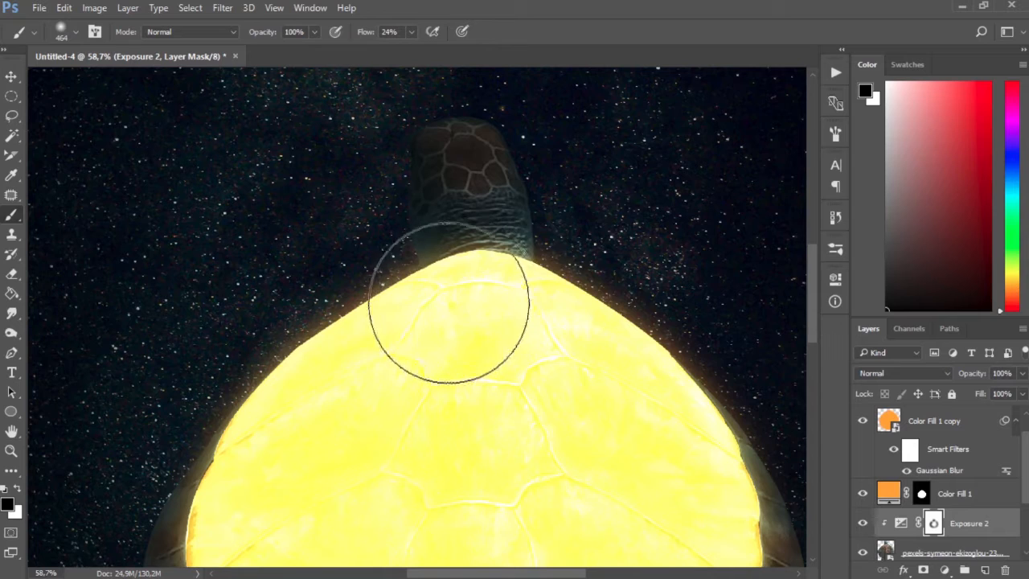
{"action": "right_click", "coordinate": [483, 248]}
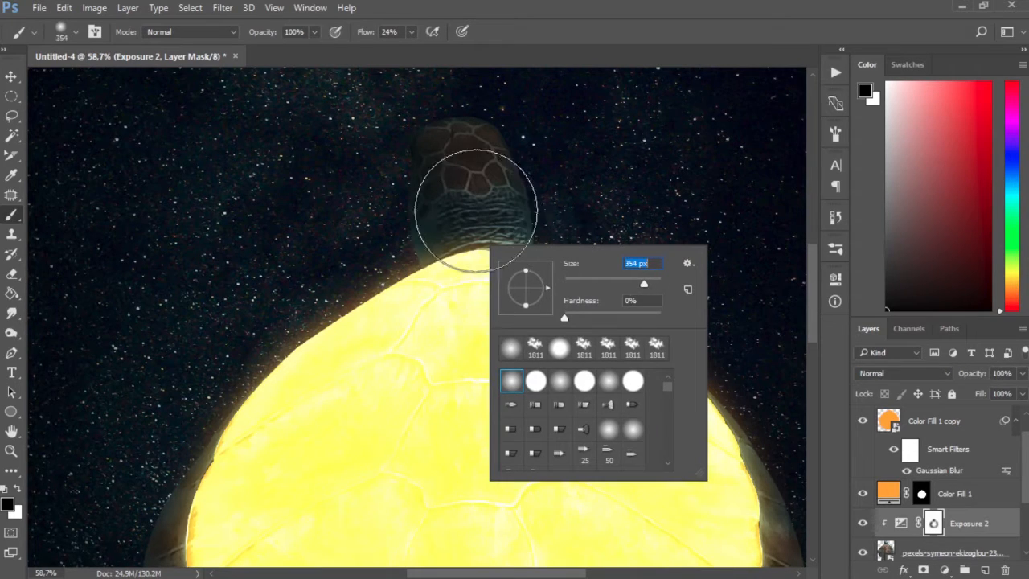
{"action": "left_click", "coordinate": [635, 281]}
{"action": "mouse_move", "coordinate": [460, 224]}
{"action": "left_mouse_down"}
{"action": "mouse_move", "coordinate": [457, 169]}
{"action": "mouse_move", "coordinate": [434, 163]}
{"action": "mouse_move", "coordinate": [492, 123]}
{"action": "left_mouse_up"}
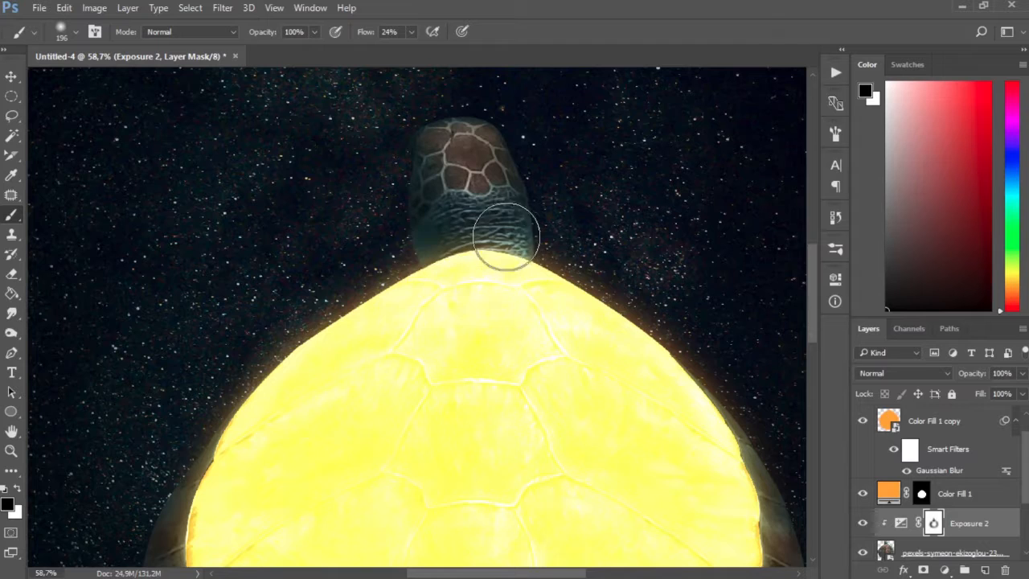
{"action": "scroll", "coordinate": [446, 149], "scroll_direction": "down", "scroll_amount": 8}
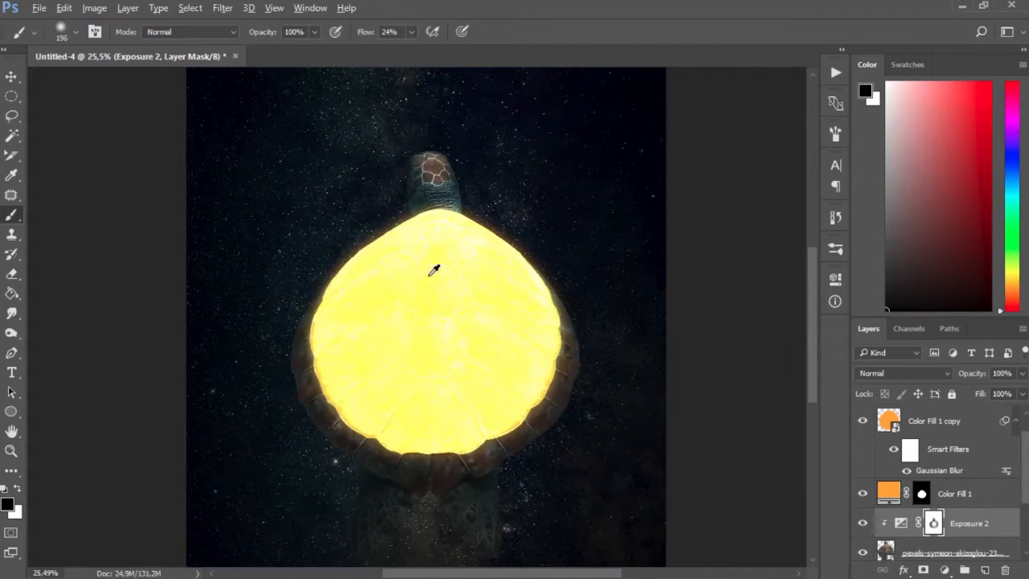
Step: Enlarge the brush to 369 px and paint black on the exposure mask over the rear flippers
{"action": "scroll", "coordinate": [433, 426], "scroll_direction": "up", "scroll_amount": 6}
{"action": "right_click", "coordinate": [401, 513]}
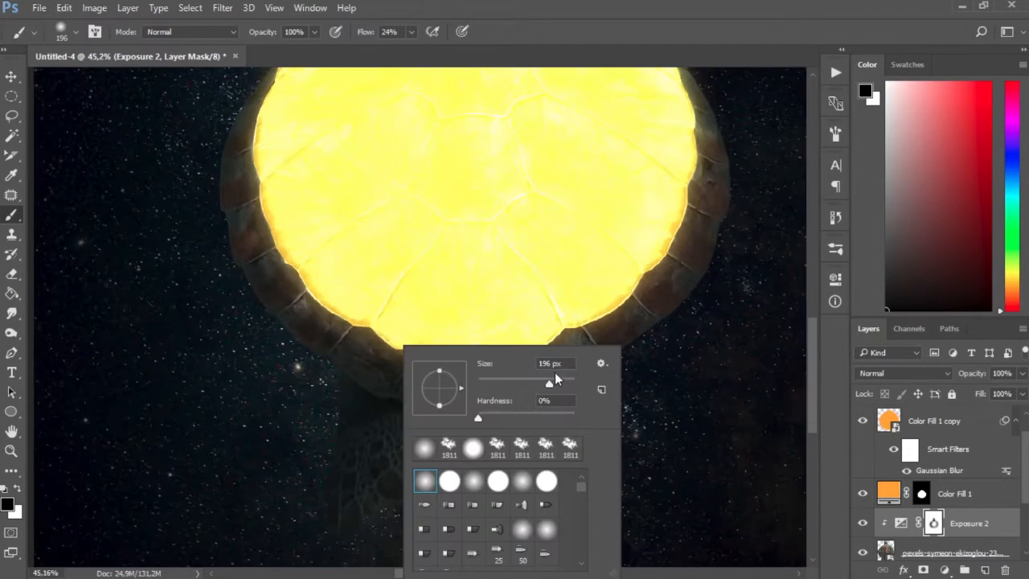
{"action": "left_click", "coordinate": [388, 528]}
{"action": "mouse_move", "coordinate": [387, 530]}
{"action": "left_mouse_down"}
{"action": "mouse_move", "coordinate": [401, 492]}
{"action": "mouse_move", "coordinate": [365, 506]}
{"action": "mouse_move", "coordinate": [365, 517]}
{"action": "mouse_move", "coordinate": [391, 488]}
{"action": "mouse_move", "coordinate": [396, 523]}
{"action": "mouse_move", "coordinate": [514, 491]}
{"action": "mouse_move", "coordinate": [527, 551]}
{"action": "mouse_move", "coordinate": [529, 492]}
{"action": "mouse_move", "coordinate": [503, 517]}
{"action": "left_mouse_up"}
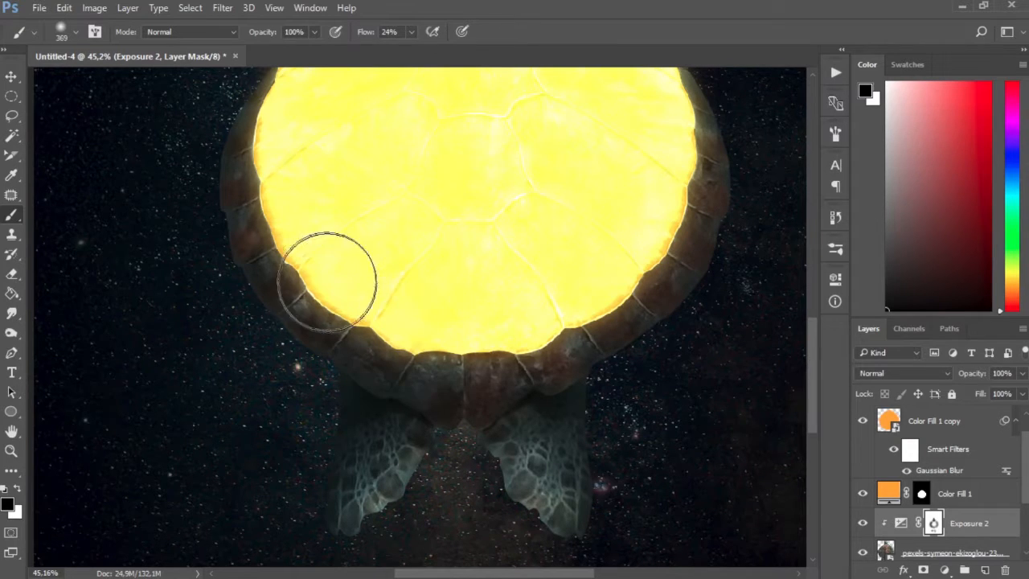
Step: Paint more black on the exposure mask along the shell's right rim to brighten it, and check the whole composition
{"action": "scroll", "coordinate": [307, 246], "scroll_direction": "down", "scroll_amount": 3}
{"action": "scroll", "coordinate": [361, 212], "scroll_direction": "up", "scroll_amount": 1}
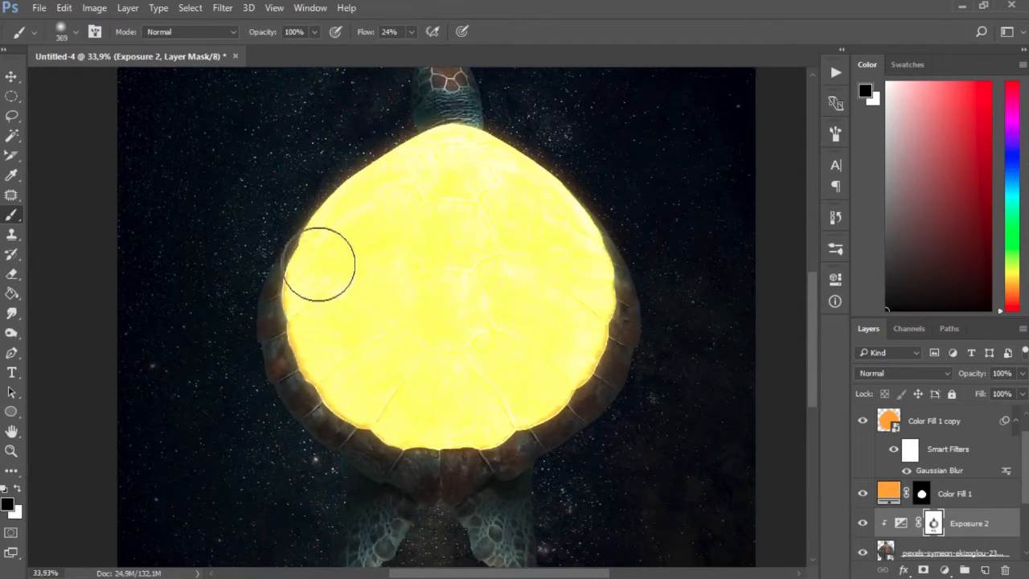
{"action": "mouse_move", "coordinate": [586, 307]}
{"action": "left_mouse_down"}
{"action": "mouse_move", "coordinate": [577, 362]}
{"action": "mouse_move", "coordinate": [541, 402]}
{"action": "left_mouse_up"}
{"action": "scroll", "coordinate": [453, 435], "scroll_direction": "down", "scroll_amount": 3}
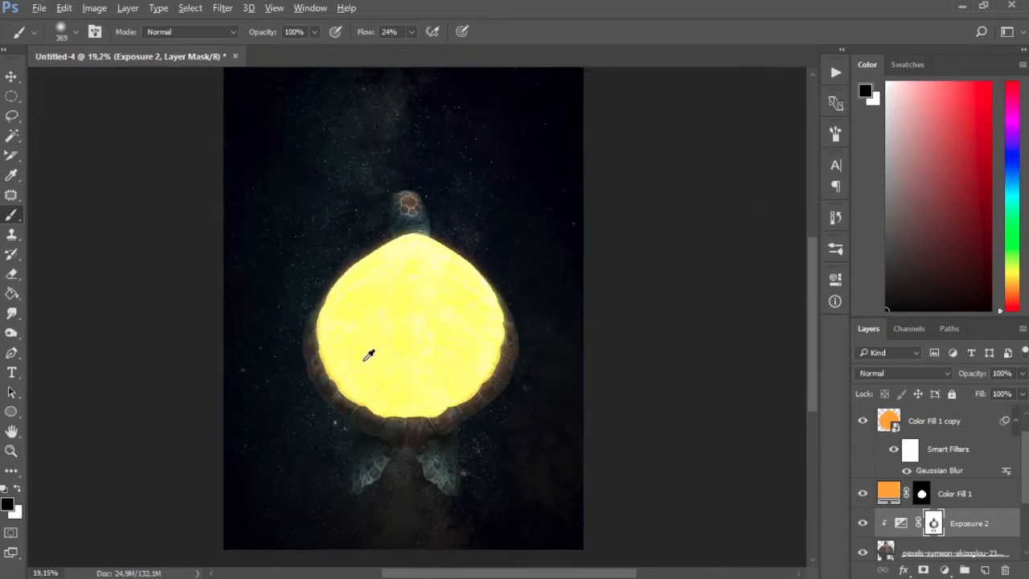
{"action": "scroll", "coordinate": [368, 351], "scroll_direction": "up", "scroll_amount": 2}
{"action": "scroll", "coordinate": [448, 380], "scroll_direction": "down", "scroll_amount": 2}
{"action": "scroll", "coordinate": [423, 326], "scroll_direction": "up", "scroll_amount": 1}
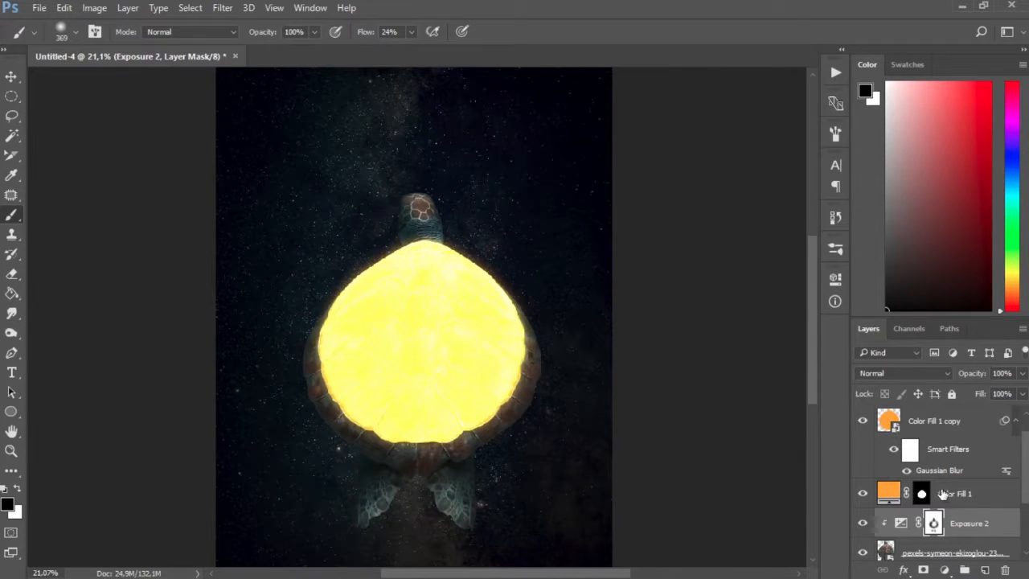
Step: Add a pale yellow Solid Color fill layer clipped to the turtle, and invert its mask to black
{"action": "left_click", "coordinate": [944, 569]}
{"action": "left_click", "coordinate": [926, 240]}
{"action": "left_click", "coordinate": [475, 323]}
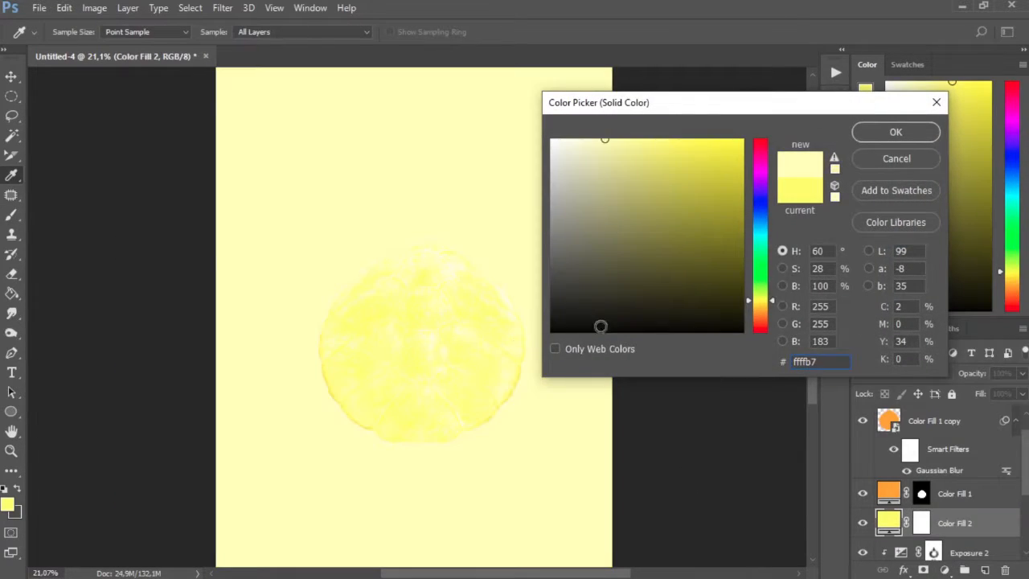
{"action": "left_click", "coordinate": [895, 132]}
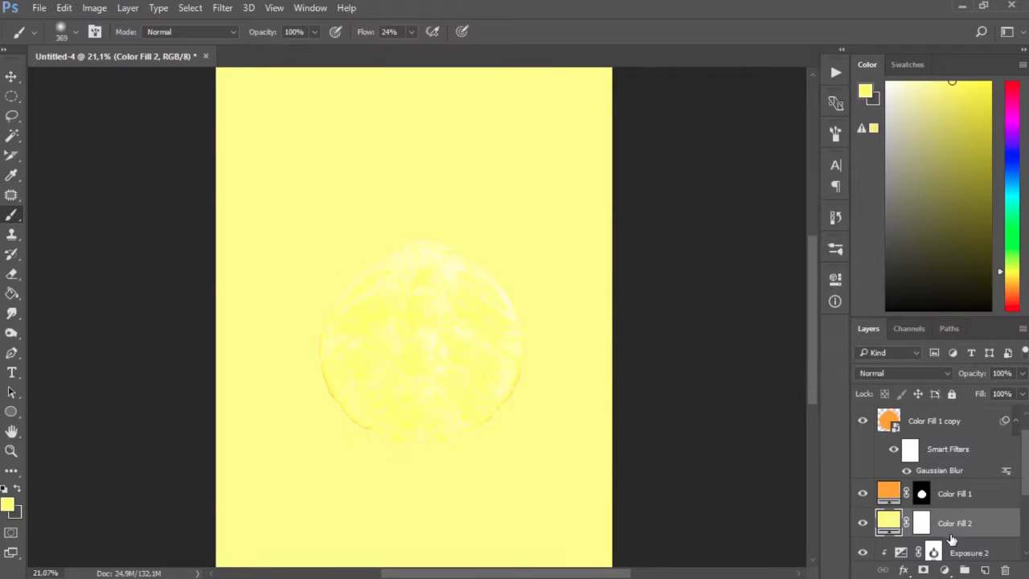
{"action": "left_click", "coordinate": [899, 537], "text": "alt"}
{"action": "left_click", "coordinate": [18, 489]}
{"action": "key", "text": "ctrl+i"}
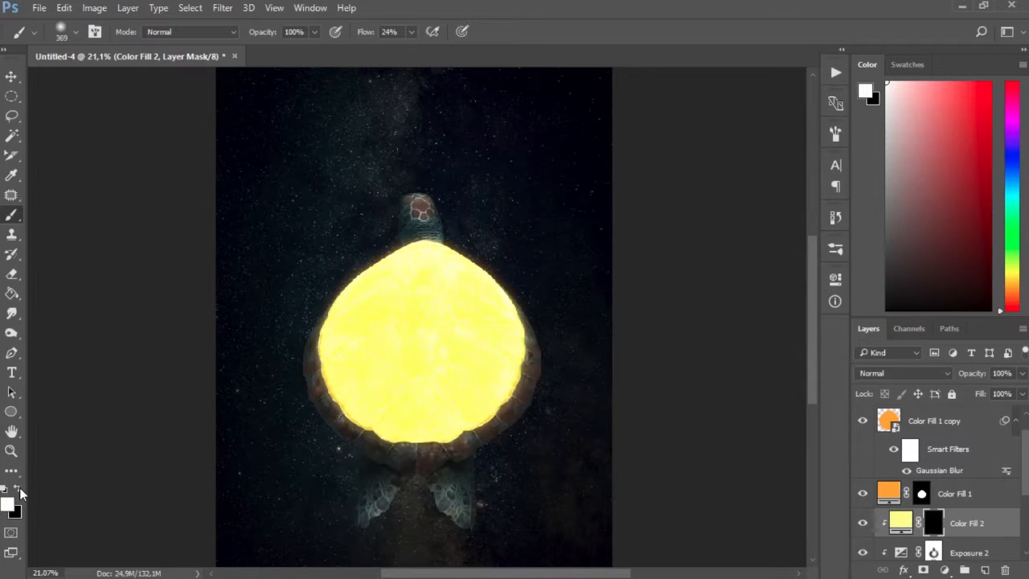
Step: Set the brush flow to 50% and paint white on the yellow fill's mask around the shell's rim
{"action": "scroll", "coordinate": [374, 402], "scroll_direction": "up", "scroll_amount": 4}
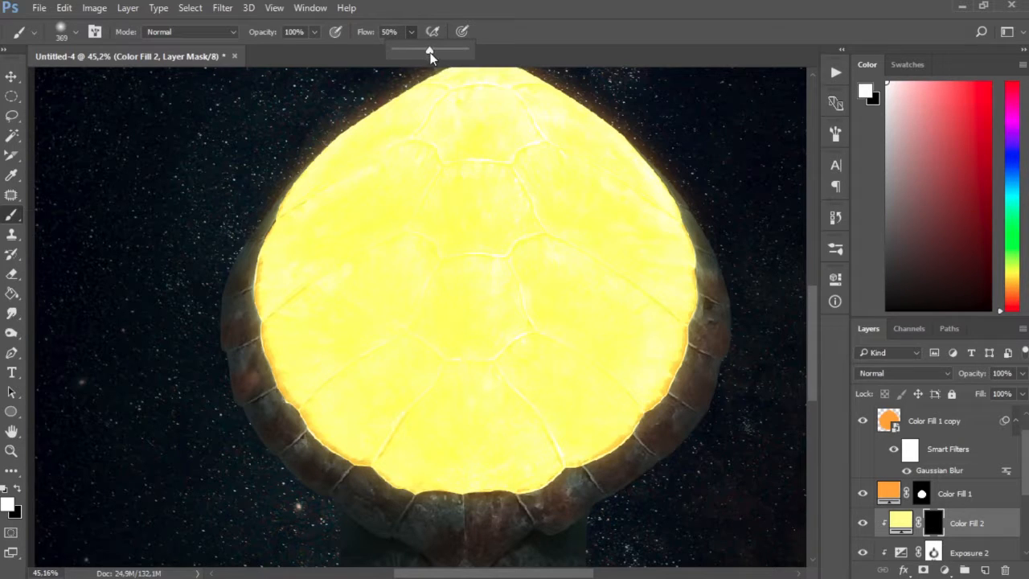
{"action": "mouse_move", "coordinate": [378, 463]}
{"action": "left_mouse_down"}
{"action": "mouse_move", "coordinate": [378, 437]}
{"action": "mouse_move", "coordinate": [322, 390]}
{"action": "mouse_move", "coordinate": [298, 322]}
{"action": "mouse_move", "coordinate": [307, 249]}
{"action": "left_mouse_up"}
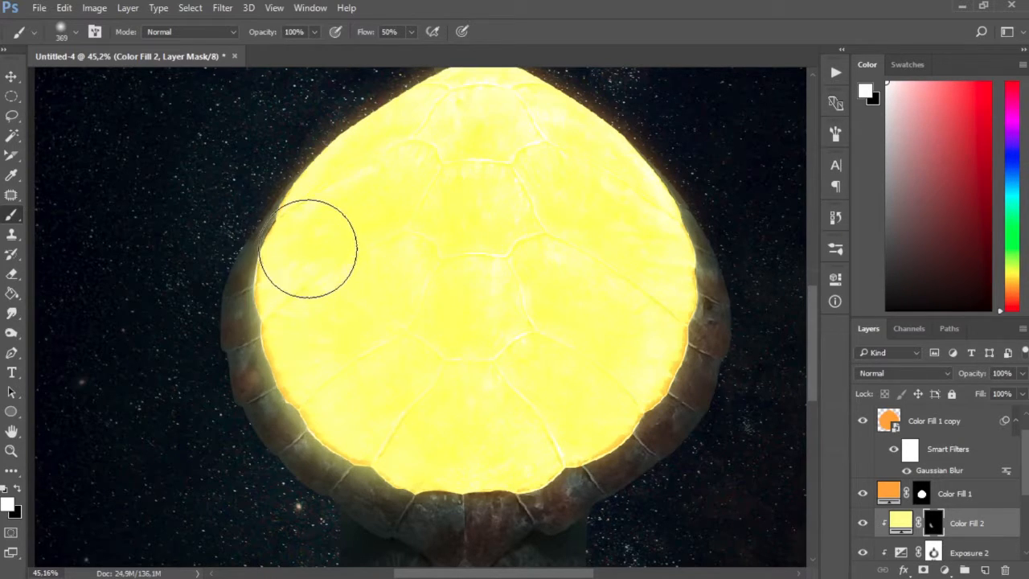
{"action": "scroll", "coordinate": [387, 219], "scroll_direction": "down", "scroll_amount": 1}
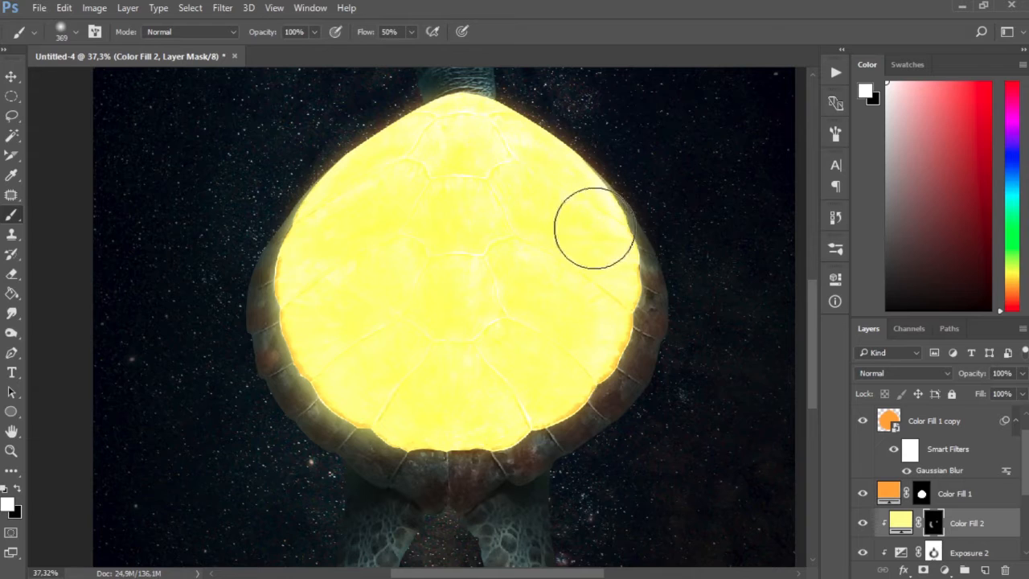
{"action": "mouse_move", "coordinate": [594, 228]}
{"action": "left_mouse_down"}
{"action": "mouse_move", "coordinate": [603, 275]}
{"action": "mouse_move", "coordinate": [583, 356]}
{"action": "mouse_move", "coordinate": [528, 418]}
{"action": "mouse_move", "coordinate": [450, 440]}
{"action": "mouse_move", "coordinate": [409, 413]}
{"action": "mouse_move", "coordinate": [397, 426]}
{"action": "left_mouse_up"}
{"action": "scroll", "coordinate": [426, 404], "scroll_direction": "down", "scroll_amount": 3}
Step: Paint white on the yellow fill's mask over the neck and head, reducing the brush to 171 px and the flow to 34%
{"action": "scroll", "coordinate": [474, 166], "scroll_direction": "up", "scroll_amount": 5}
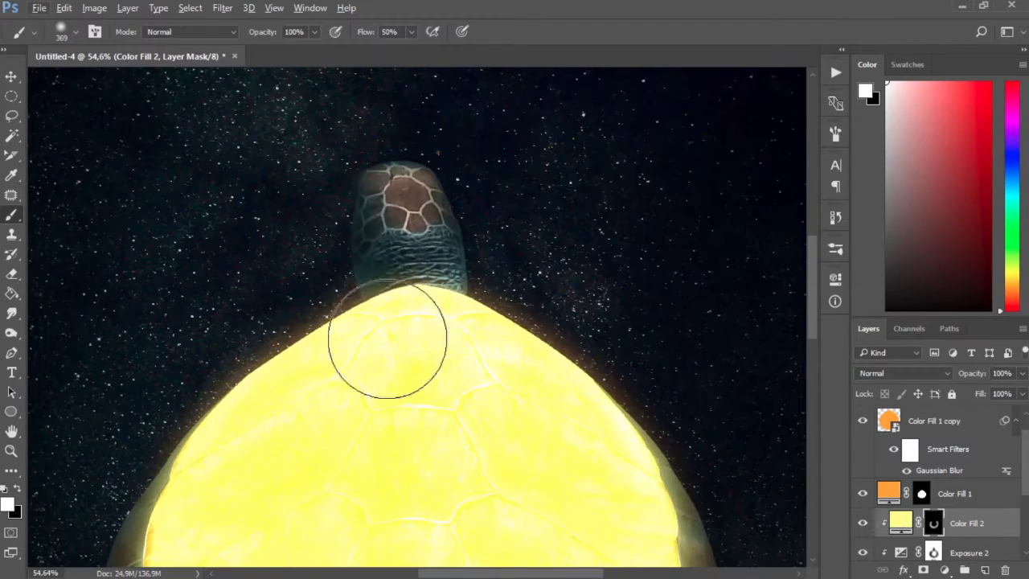
{"action": "mouse_move", "coordinate": [387, 339]}
{"action": "left_mouse_down"}
{"action": "mouse_move", "coordinate": [423, 329]}
{"action": "mouse_move", "coordinate": [452, 335]}
{"action": "left_mouse_up"}
{"action": "right_click", "coordinate": [474, 304]}
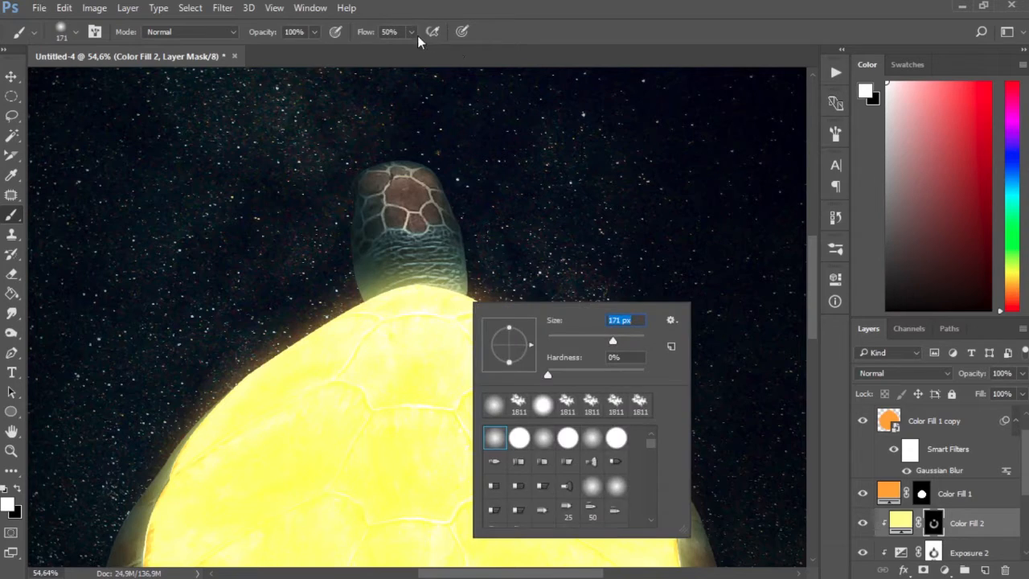
{"action": "left_click_drag", "start_coordinate": [411, 32], "coordinate": [400, 52]}
{"action": "mouse_move", "coordinate": [405, 257]}
{"action": "left_mouse_down"}
{"action": "mouse_move", "coordinate": [406, 291]}
{"action": "mouse_move", "coordinate": [418, 261]}
{"action": "mouse_move", "coordinate": [412, 213]}
{"action": "mouse_move", "coordinate": [384, 189]}
{"action": "mouse_move", "coordinate": [439, 204]}
{"action": "mouse_move", "coordinate": [402, 215]}
{"action": "mouse_move", "coordinate": [413, 200]}
{"action": "mouse_move", "coordinate": [398, 206]}
{"action": "mouse_move", "coordinate": [428, 290]}
{"action": "mouse_move", "coordinate": [452, 308]}
{"action": "mouse_move", "coordinate": [429, 297]}
{"action": "mouse_move", "coordinate": [442, 297]}
{"action": "mouse_move", "coordinate": [377, 317]}
{"action": "mouse_move", "coordinate": [438, 281]}
{"action": "mouse_move", "coordinate": [420, 264]}
{"action": "mouse_move", "coordinate": [405, 302]}
{"action": "left_mouse_up"}
{"action": "key", "text": "ctrl+z"}
{"action": "key", "text": "ctrl+alt+z"}
{"action": "scroll", "coordinate": [434, 211], "scroll_direction": "down", "scroll_amount": 6}
{"action": "scroll", "coordinate": [448, 206], "scroll_direction": "up", "scroll_amount": 7}
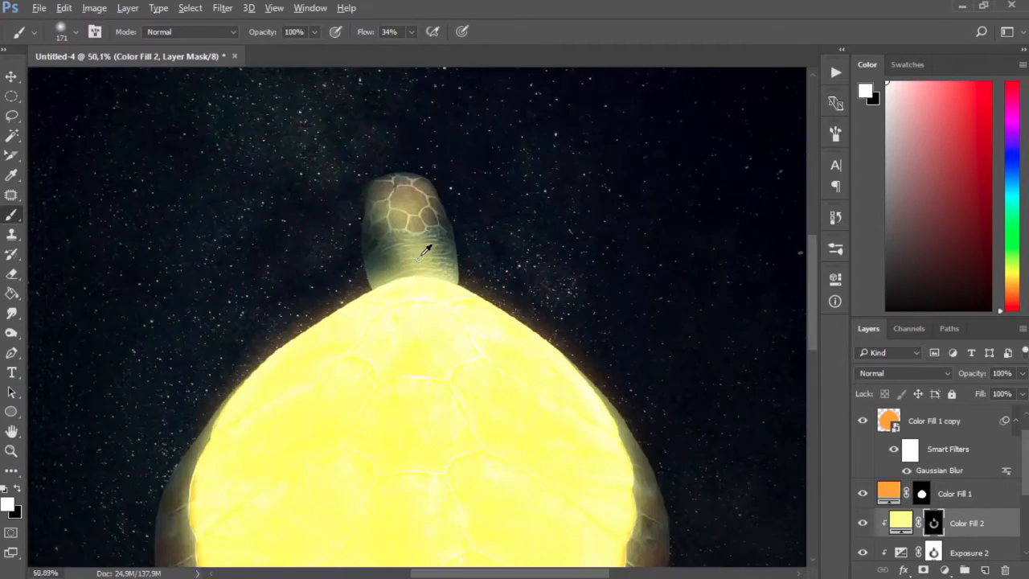
Step: Try extra dabs of yellow tint on the turtle's head, and undo the last one
{"action": "left_click", "coordinate": [389, 188]}
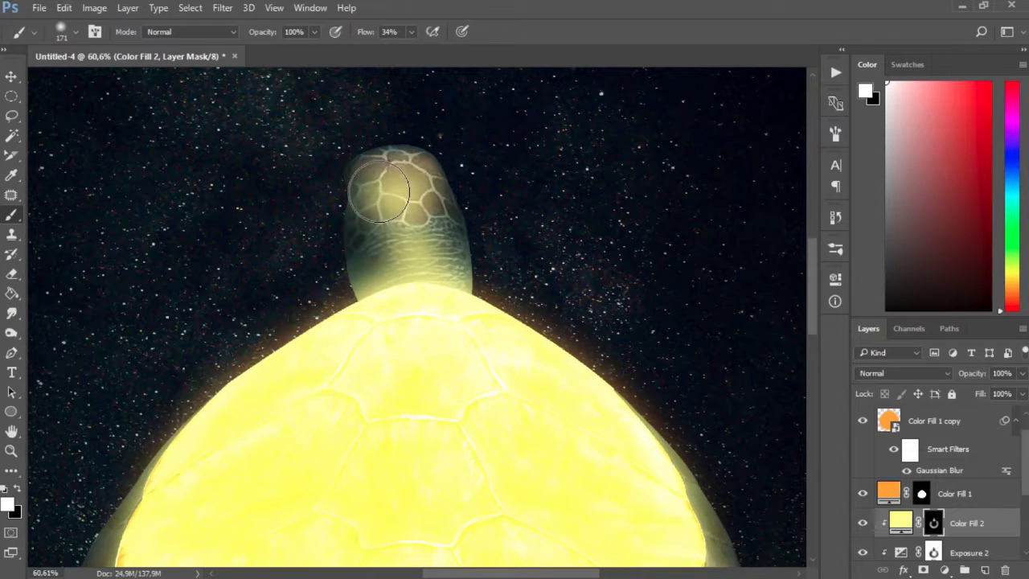
{"action": "left_click", "coordinate": [377, 193]}
{"action": "key", "text": "ctrl+alt+z"}
{"action": "scroll", "coordinate": [450, 193], "scroll_direction": "down", "scroll_amount": 8}
{"action": "scroll", "coordinate": [570, 189], "scroll_direction": "up", "scroll_amount": 4}
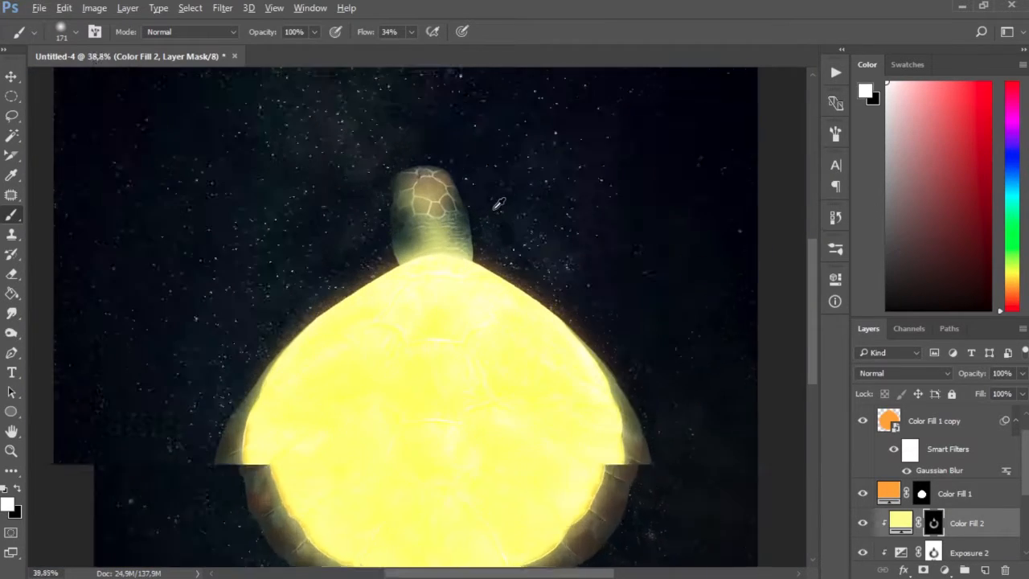
{"action": "scroll", "coordinate": [511, 198], "scroll_direction": "down", "scroll_amount": 4}
{"action": "scroll", "coordinate": [491, 180], "scroll_direction": "up", "scroll_amount": 6}
Step: Enlarge the brush to 385 px and paint black on the yellow fill's mask to remove the tint from the head
{"action": "left_click", "coordinate": [507, 120], "text": "alt"}
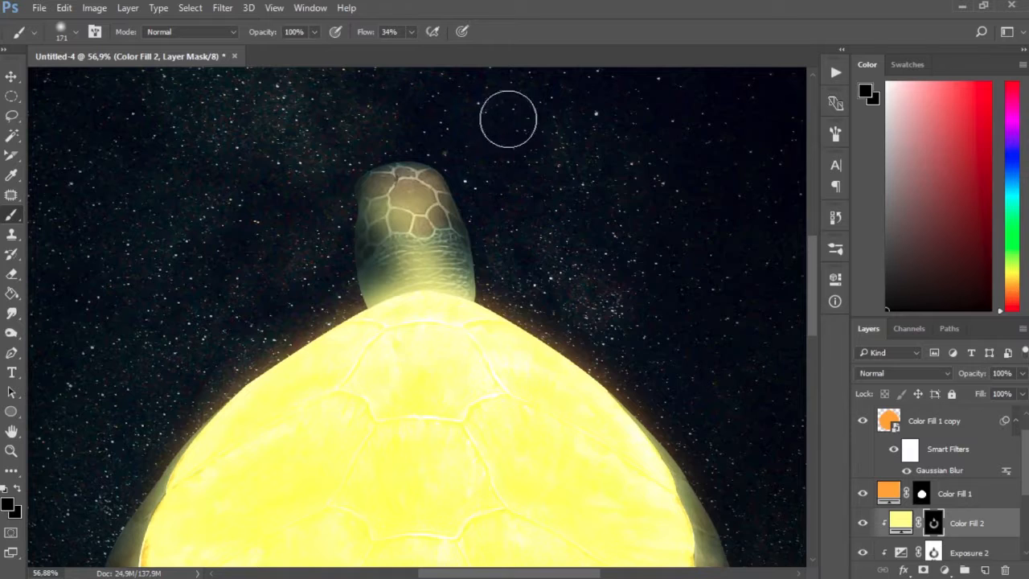
{"action": "right_click", "coordinate": [508, 119]}
{"action": "left_click", "coordinate": [670, 156]}
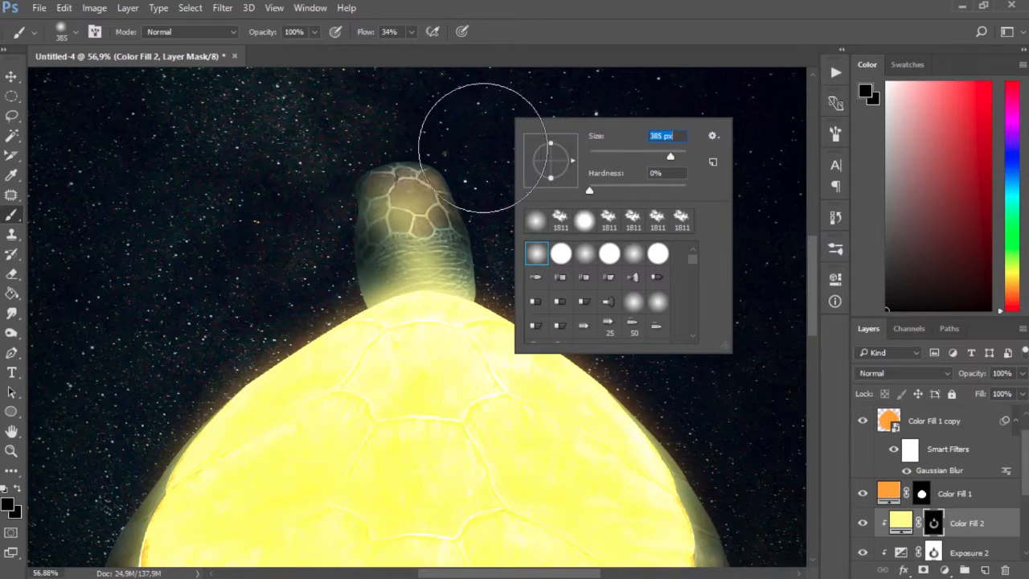
{"action": "key", "text": "Return"}
{"action": "scroll", "coordinate": [346, 201], "scroll_direction": "down", "scroll_amount": 4}
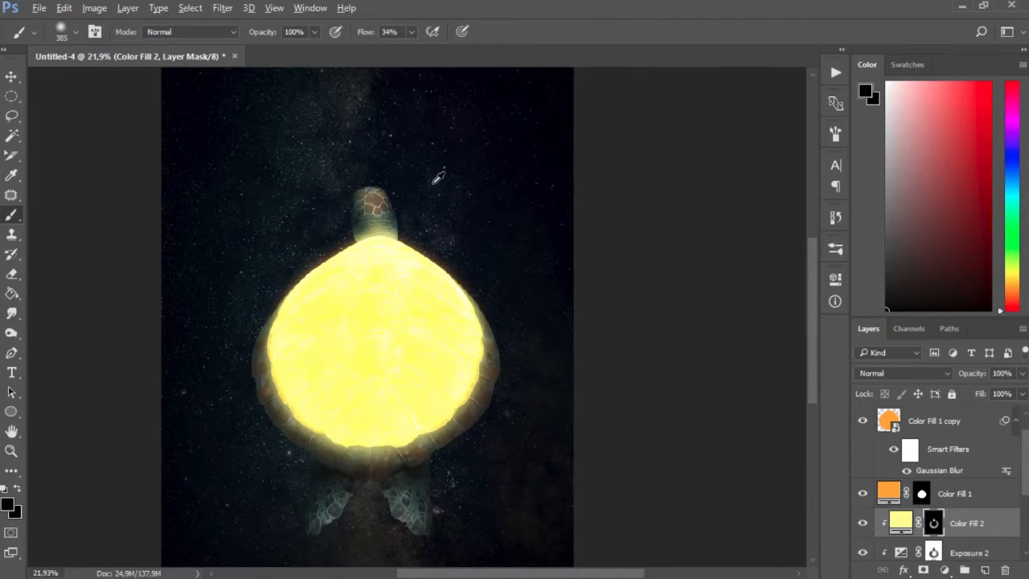
{"action": "scroll", "coordinate": [418, 201], "scroll_direction": "down", "scroll_amount": 2}
{"action": "scroll", "coordinate": [431, 237], "scroll_direction": "up", "scroll_amount": 4}
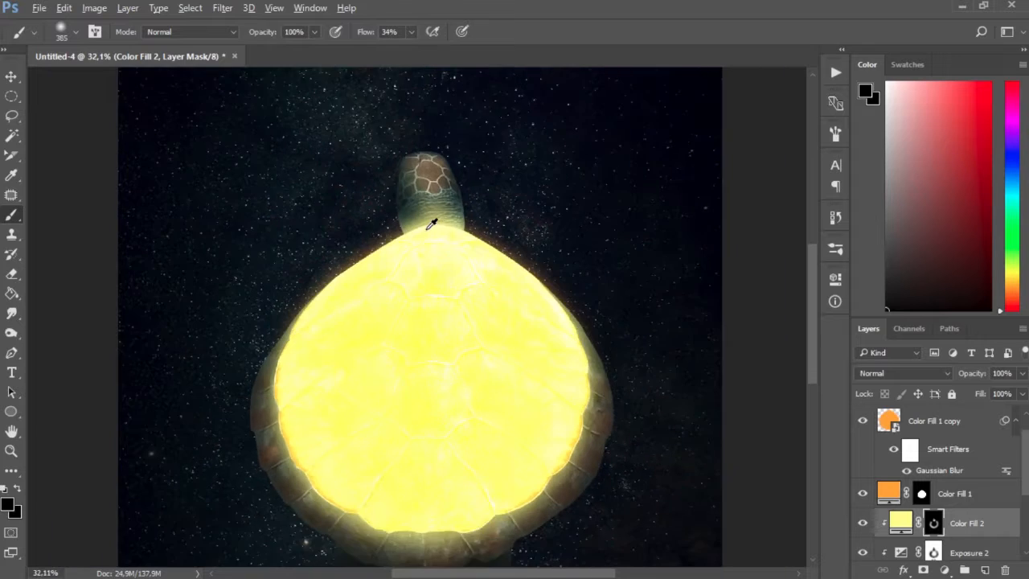
{"action": "scroll", "coordinate": [426, 229], "scroll_direction": "down", "scroll_amount": 5}
Step: Paint white on the yellow fill's mask over both rear flippers to tint them
{"action": "scroll", "coordinate": [420, 519], "scroll_direction": "up", "scroll_amount": 6}
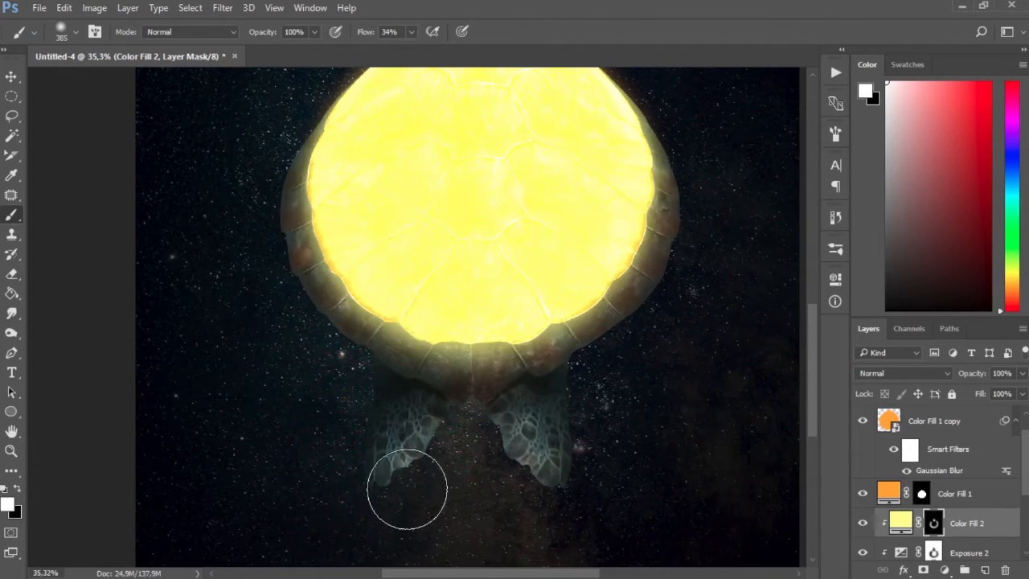
{"action": "mouse_move", "coordinate": [407, 488]}
{"action": "left_mouse_down"}
{"action": "mouse_move", "coordinate": [417, 445]}
{"action": "mouse_move", "coordinate": [434, 473]}
{"action": "mouse_move", "coordinate": [404, 497]}
{"action": "left_mouse_up"}
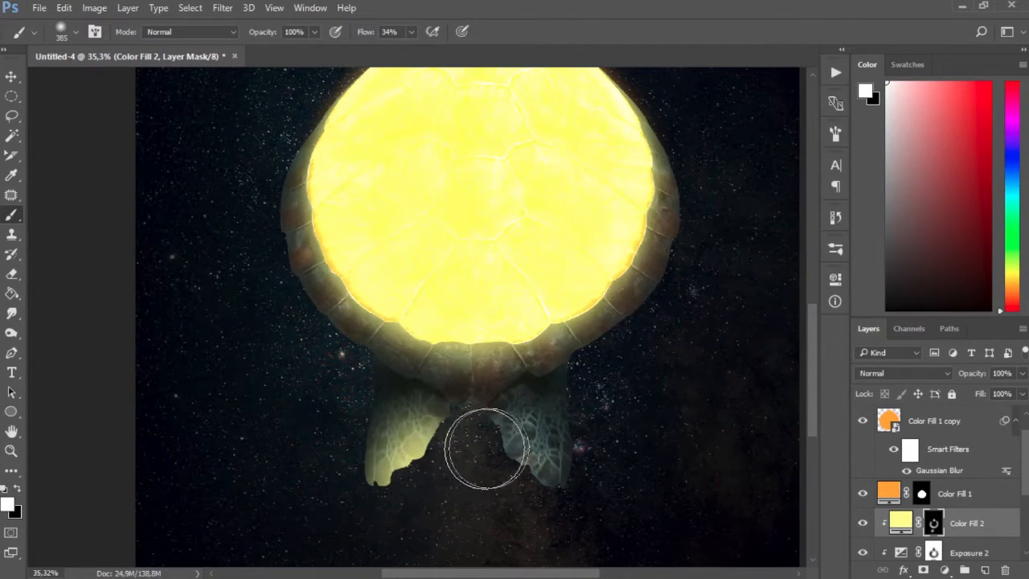
{"action": "mouse_move", "coordinate": [516, 434]}
{"action": "left_mouse_down"}
{"action": "mouse_move", "coordinate": [523, 475]}
{"action": "mouse_move", "coordinate": [483, 450]}
{"action": "left_mouse_up"}
{"action": "scroll", "coordinate": [418, 458], "scroll_direction": "down", "scroll_amount": 3}
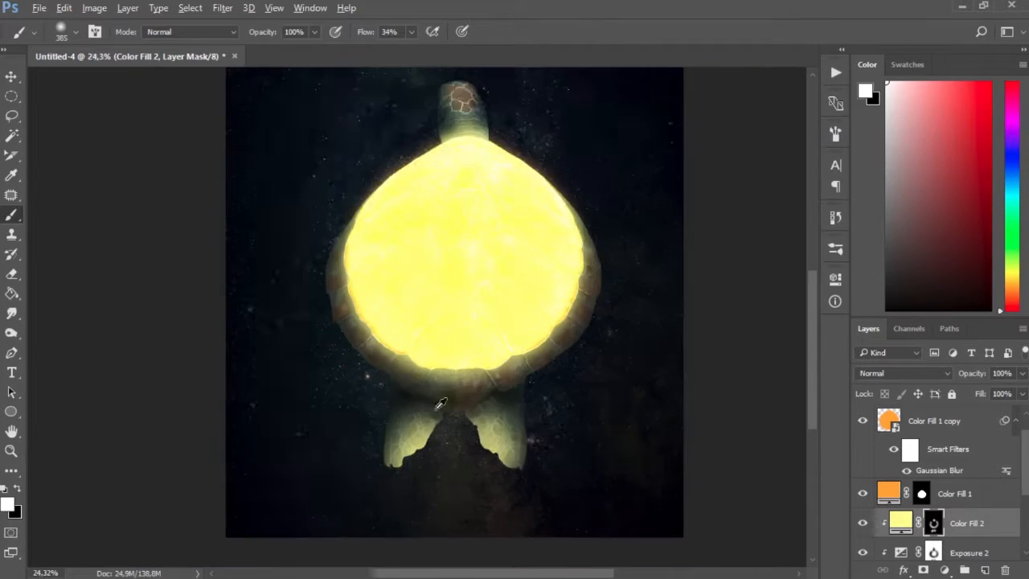
Step: Enlarge the brush to 480 px and paint black on the yellow fill's mask to soften the tint on the rear flippers
{"action": "scroll", "coordinate": [434, 394], "scroll_direction": "up", "scroll_amount": 4}
{"action": "right_click", "coordinate": [424, 349]}
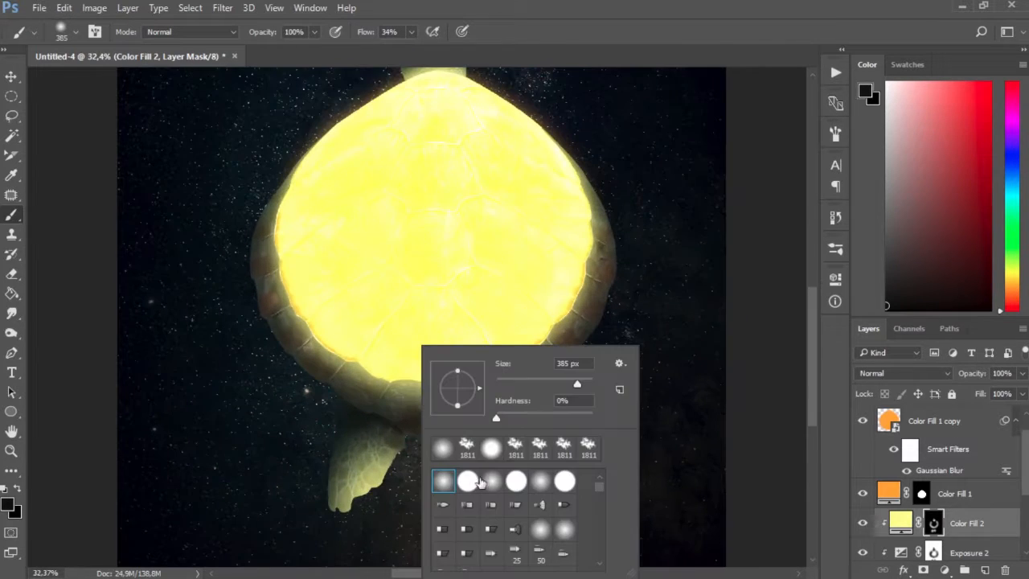
{"action": "left_click", "coordinate": [388, 515]}
{"action": "scroll", "coordinate": [448, 484], "scroll_direction": "down", "scroll_amount": 4}
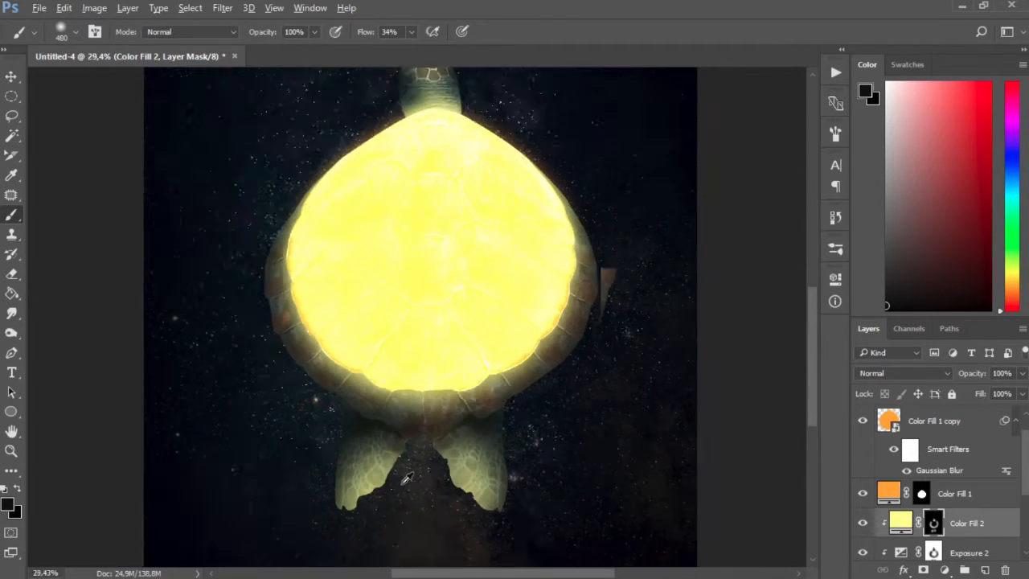
{"action": "scroll", "coordinate": [458, 235], "scroll_direction": "up", "scroll_amount": 2}
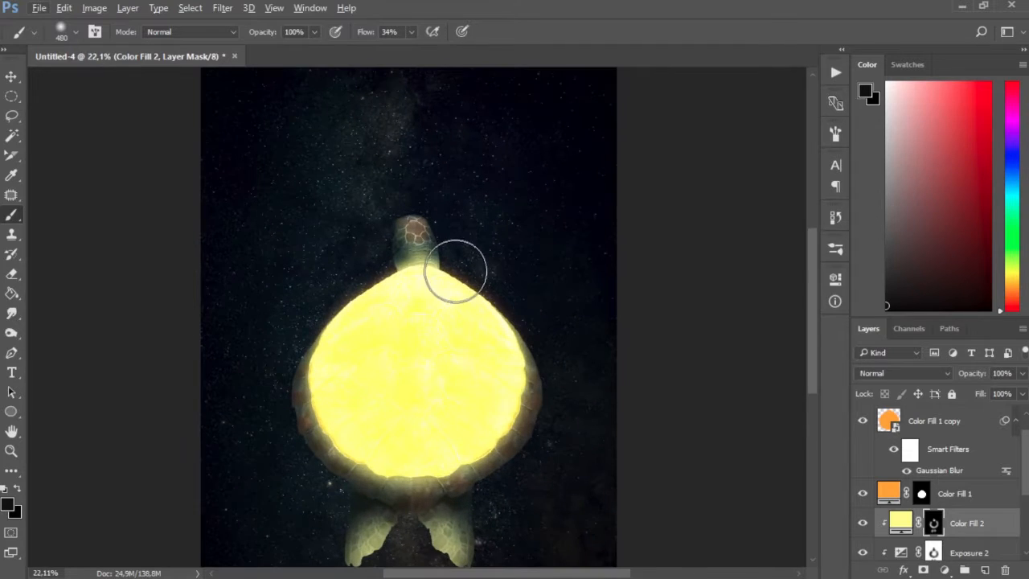
Step: Place the Jupiter image above all other layers and scale it down to 9.24%
{"action": "left_click", "coordinate": [9, 78]}
{"action": "left_click", "coordinate": [647, 259]}
{"action": "scroll", "coordinate": [943, 453], "scroll_direction": "up", "scroll_amount": 1}
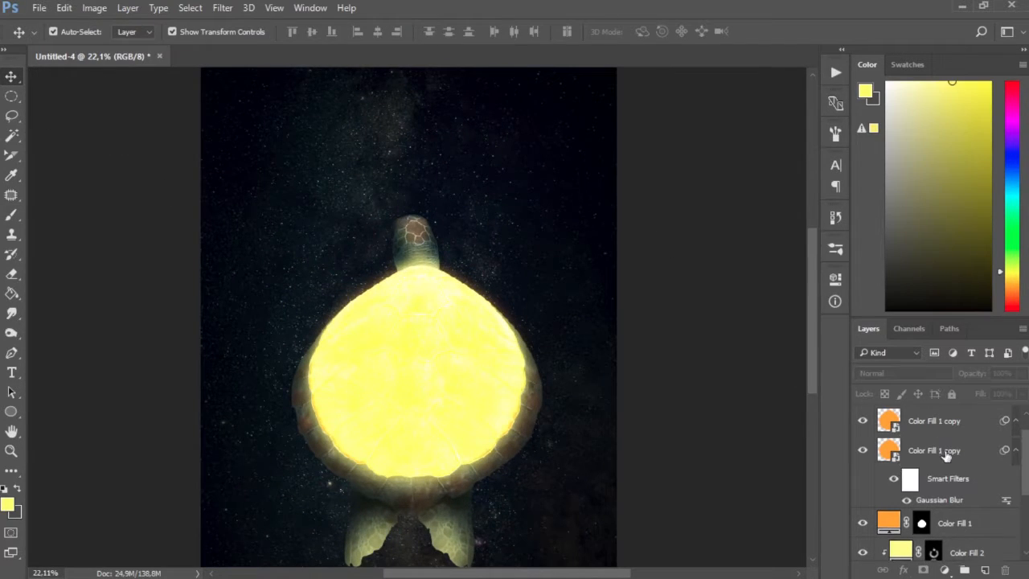
{"action": "left_click", "coordinate": [928, 433]}
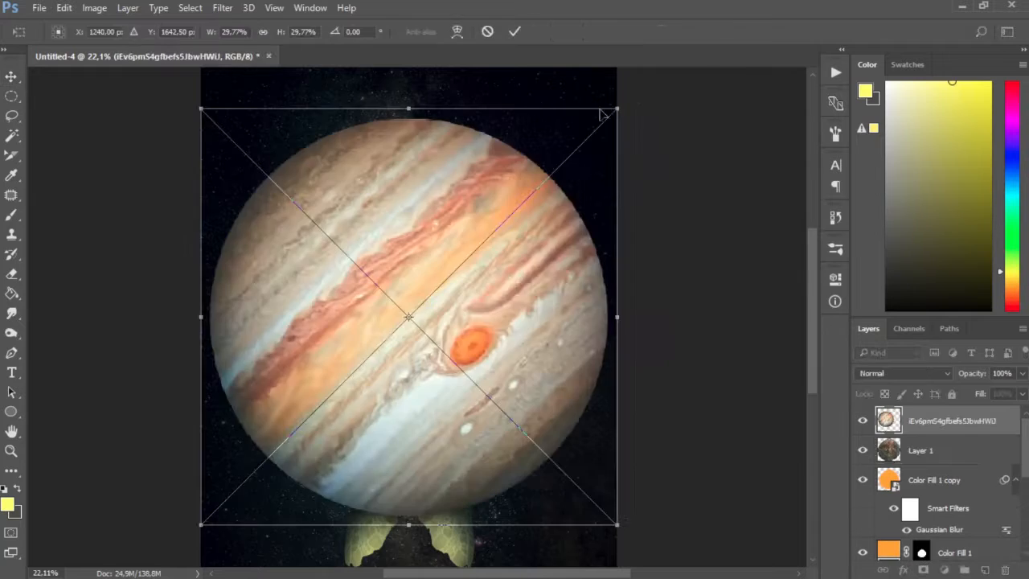
{"action": "left_click_drag", "start_coordinate": [609, 110], "coordinate": [329, 396]}
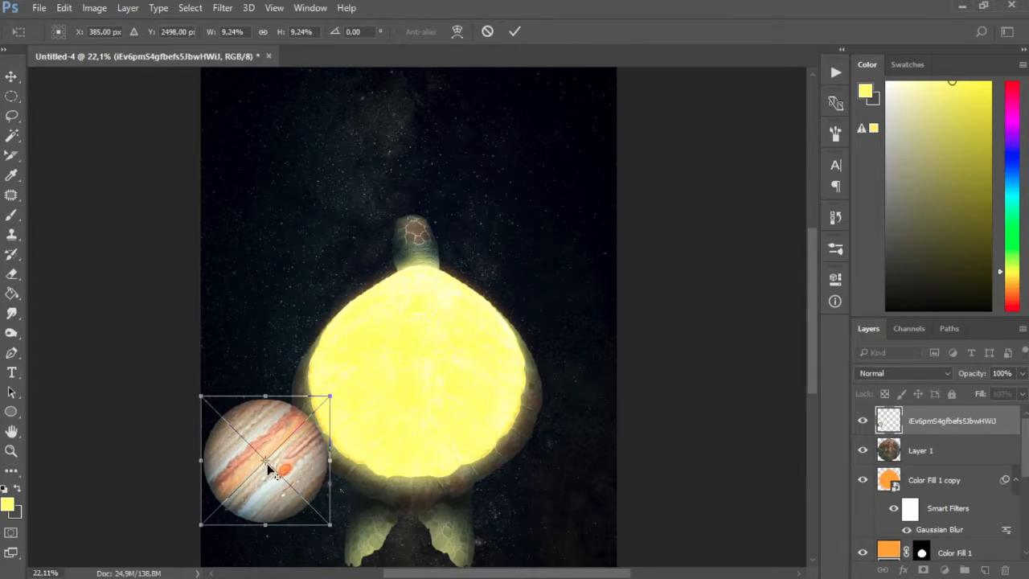
Step: Position Jupiter in the sky to the left of the turtle's head, at about X 457 px and Y 946 px, and commit the placement
{"action": "left_click_drag", "start_coordinate": [293, 444], "coordinate": [310, 198]}
{"action": "scroll", "coordinate": [442, 239], "scroll_direction": "down", "scroll_amount": 2}
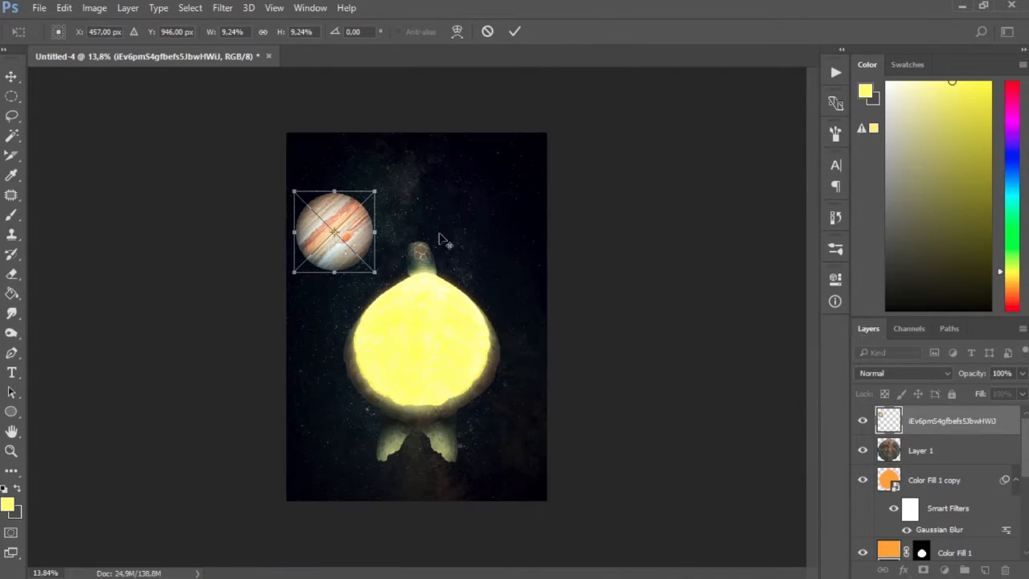
{"action": "scroll", "coordinate": [383, 230], "scroll_direction": "up", "scroll_amount": 1}
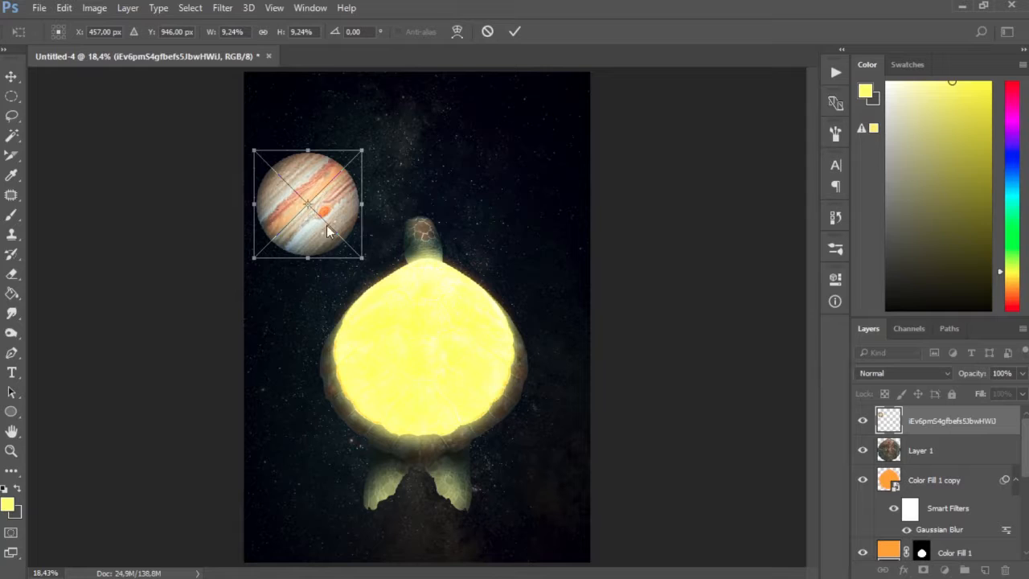
{"action": "key", "text": "alt+space"}
{"action": "left_click", "coordinate": [344, 212]}
{"action": "key", "text": "Return"}
Step: Select all the turtle and shell layers together and move the turtle slightly upward on the canvas
{"action": "left_click", "coordinate": [953, 450]}
{"action": "scroll", "coordinate": [961, 462], "scroll_direction": "down", "scroll_amount": 2}
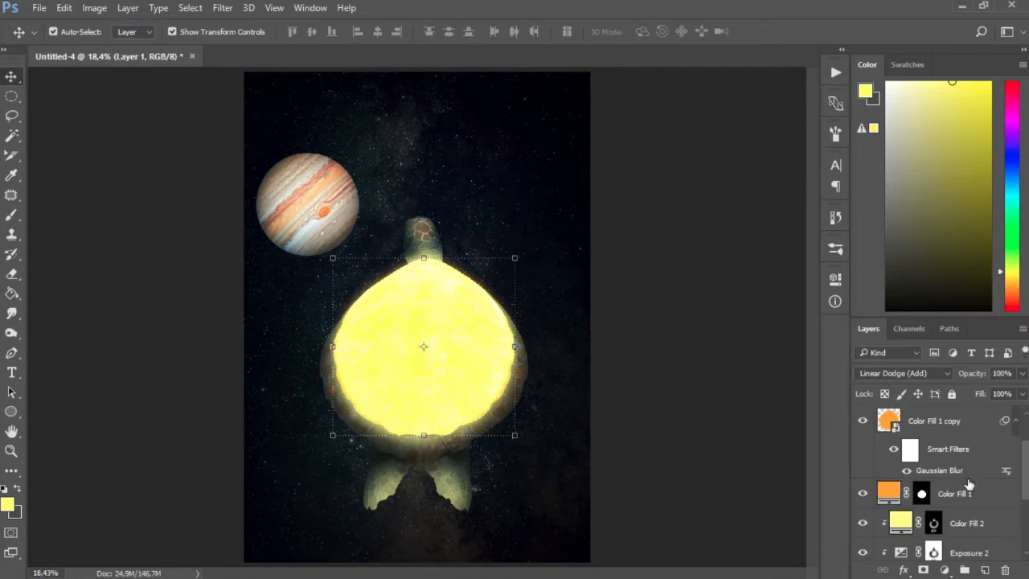
{"action": "scroll", "coordinate": [969, 484], "scroll_direction": "down", "scroll_amount": 2}
{"action": "left_click", "coordinate": [905, 516], "text": "shift"}
{"action": "left_click_drag", "start_coordinate": [475, 353], "coordinate": [477, 331]}
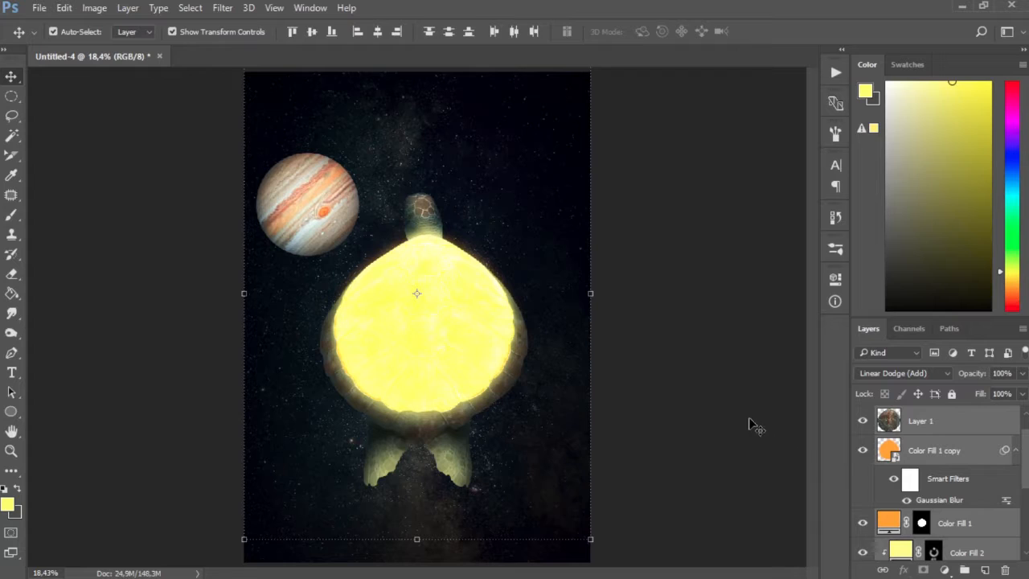
Step: Move Jupiter slightly upward in the canvas's upper-left area
{"action": "scroll", "coordinate": [900, 470], "scroll_direction": "up", "scroll_amount": 2}
{"action": "left_click", "coordinate": [924, 422]}
{"action": "left_click_drag", "start_coordinate": [339, 187], "coordinate": [341, 148]}
{"action": "scroll", "coordinate": [496, 316], "scroll_direction": "down", "scroll_amount": 1}
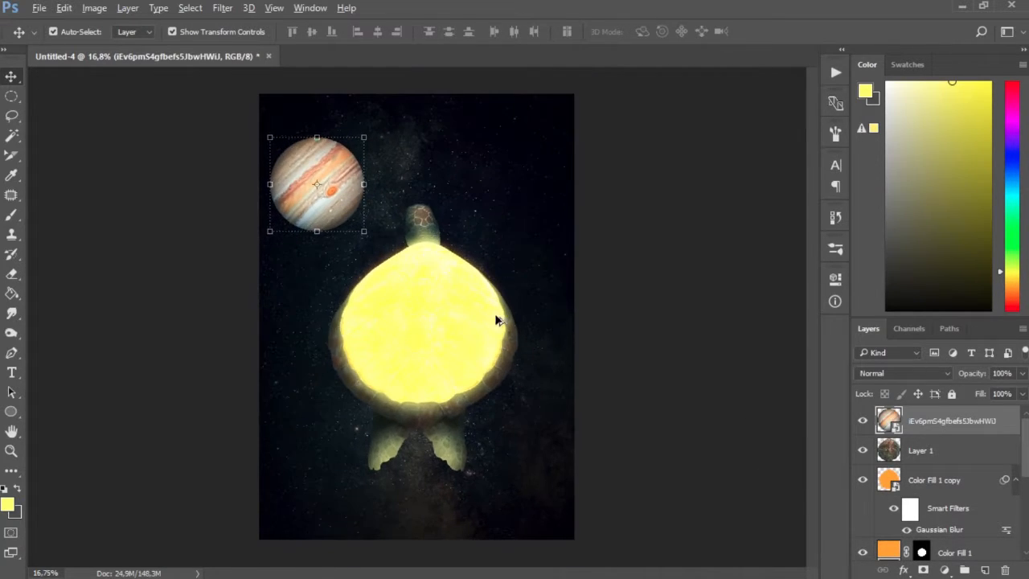
Step: Duplicate the Exposure 2 adjustment, move the copy above the Jupiter layer, and clip it to Jupiter
{"action": "scroll", "coordinate": [962, 462], "scroll_direction": "down", "scroll_amount": 2}
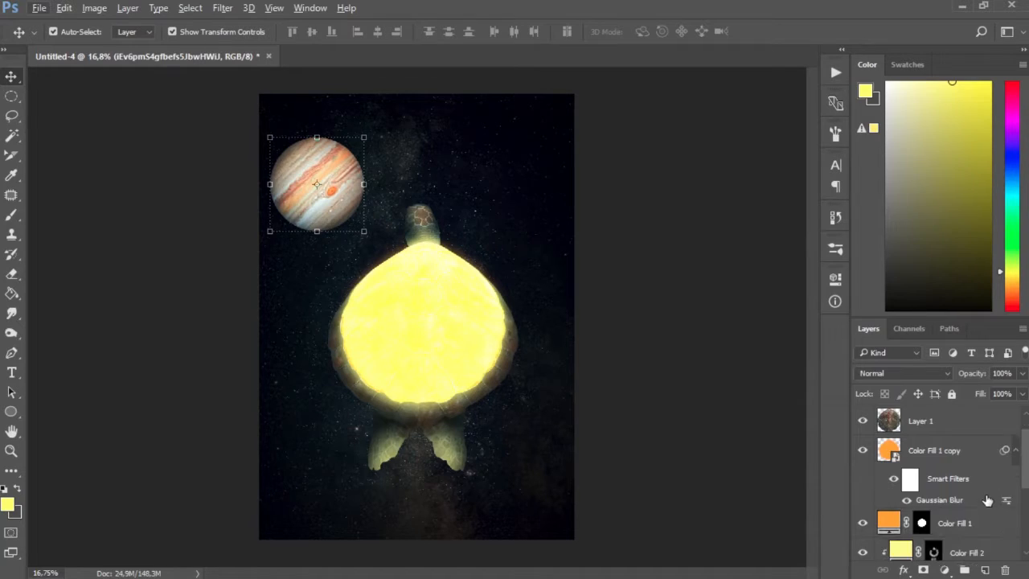
{"action": "left_click", "coordinate": [962, 554]}
{"action": "key", "text": "ctrl+j"}
{"action": "scroll", "coordinate": [956, 514], "scroll_direction": "up", "scroll_amount": 2}
{"action": "scroll", "coordinate": [951, 545], "scroll_direction": "down", "scroll_amount": 1}
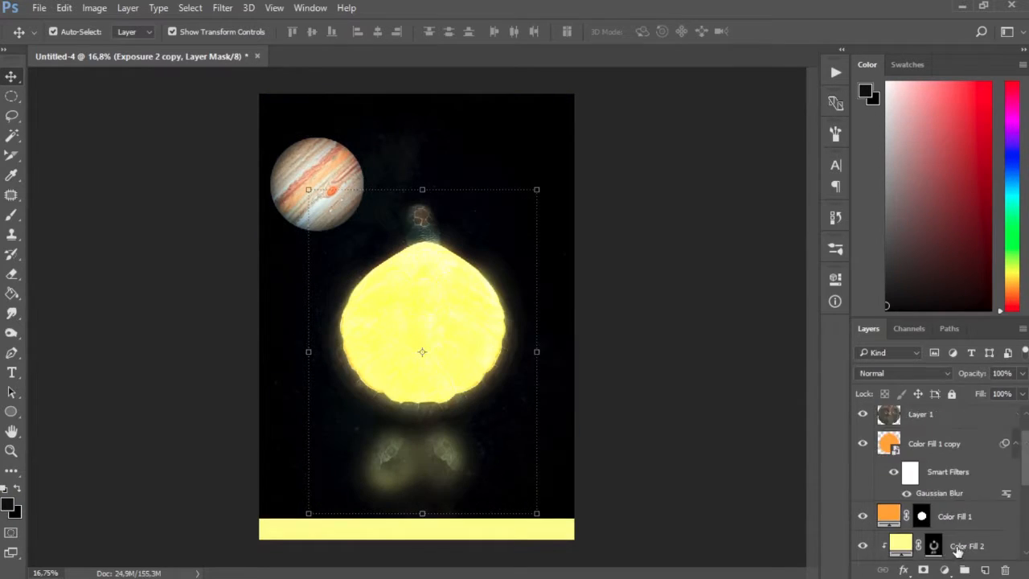
{"action": "scroll", "coordinate": [953, 549], "scroll_direction": "down", "scroll_amount": 1}
{"action": "left_click_drag", "start_coordinate": [968, 514], "coordinate": [960, 412]}
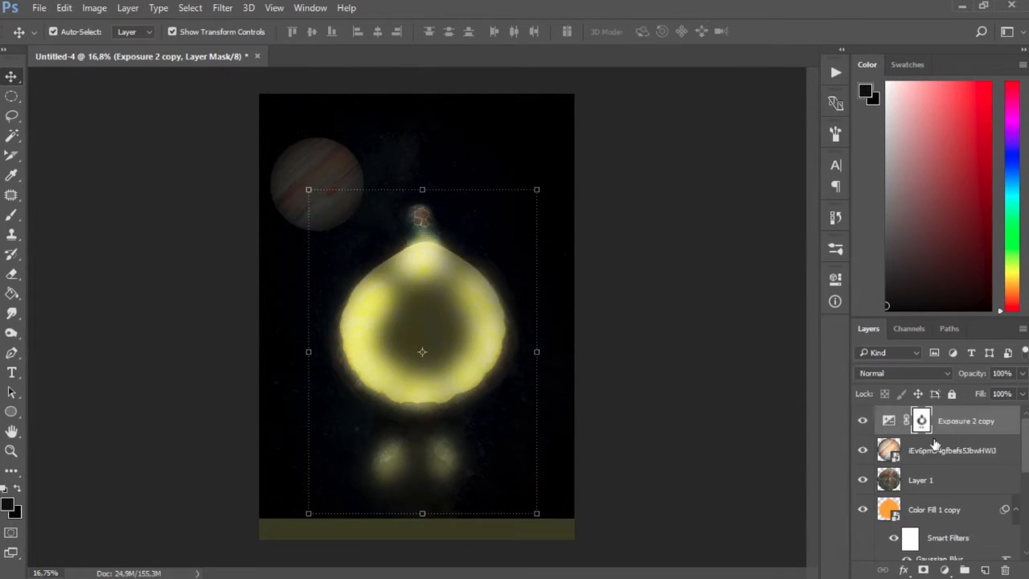
{"action": "left_click", "coordinate": [944, 433], "text": "alt"}
Step: Clip the Color Fill 2 layer back to the turtle beneath it
{"action": "scroll", "coordinate": [943, 459], "scroll_direction": "down", "scroll_amount": 3}
{"action": "left_click", "coordinate": [944, 498]}
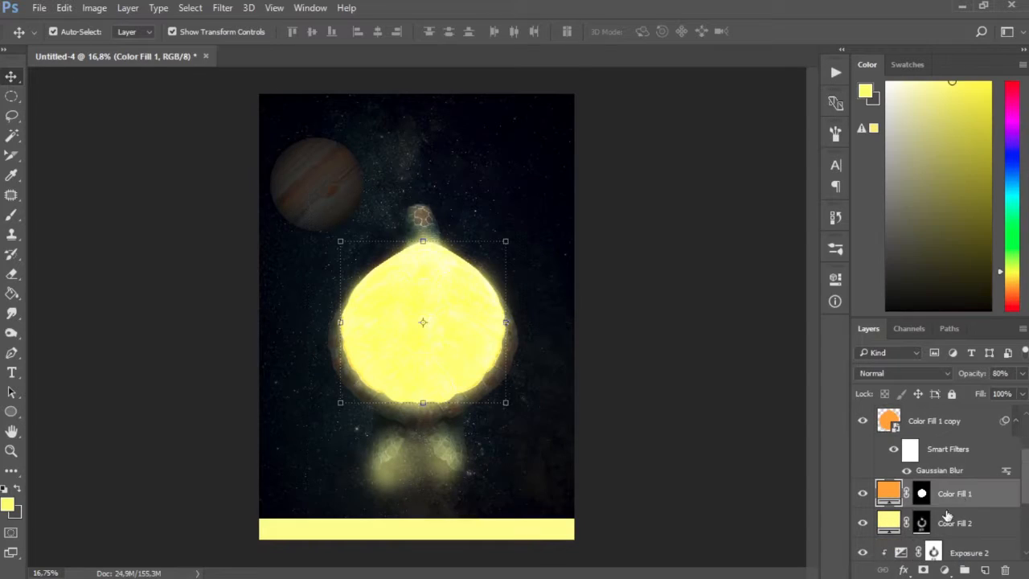
{"action": "left_click", "coordinate": [946, 519]}
{"action": "left_click", "coordinate": [948, 537], "text": "alt"}
{"action": "left_click", "coordinate": [722, 482]}
Step: Scale Jupiter down to about 7.1% and position it in the canvas's upper-left area
{"action": "scroll", "coordinate": [894, 486], "scroll_direction": "up", "scroll_amount": 3}
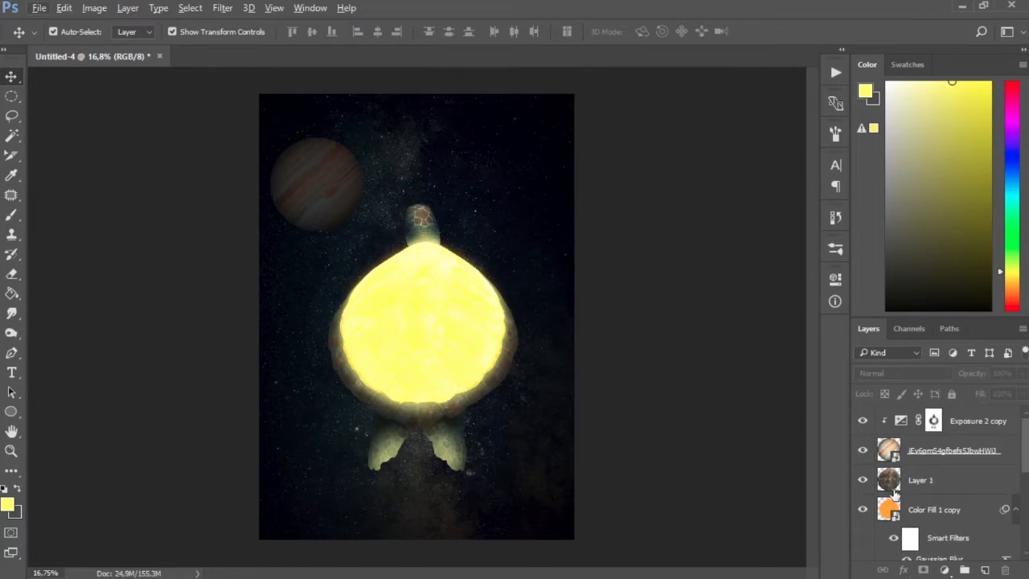
{"action": "left_click", "coordinate": [933, 422]}
{"action": "left_click", "coordinate": [930, 443]}
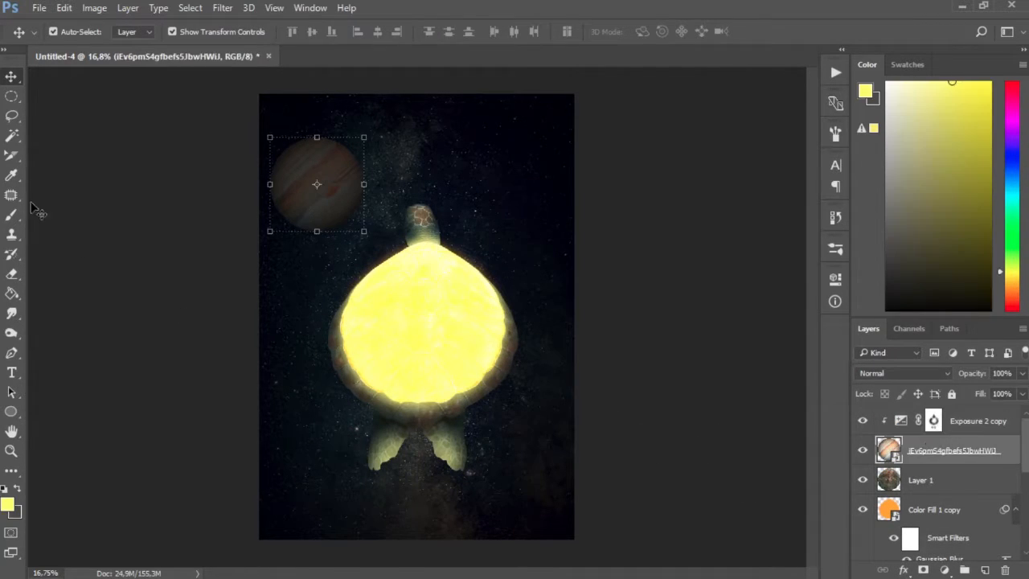
{"action": "left_click_drag", "start_coordinate": [365, 137], "coordinate": [344, 158]}
{"action": "left_click_drag", "start_coordinate": [329, 194], "coordinate": [338, 187]}
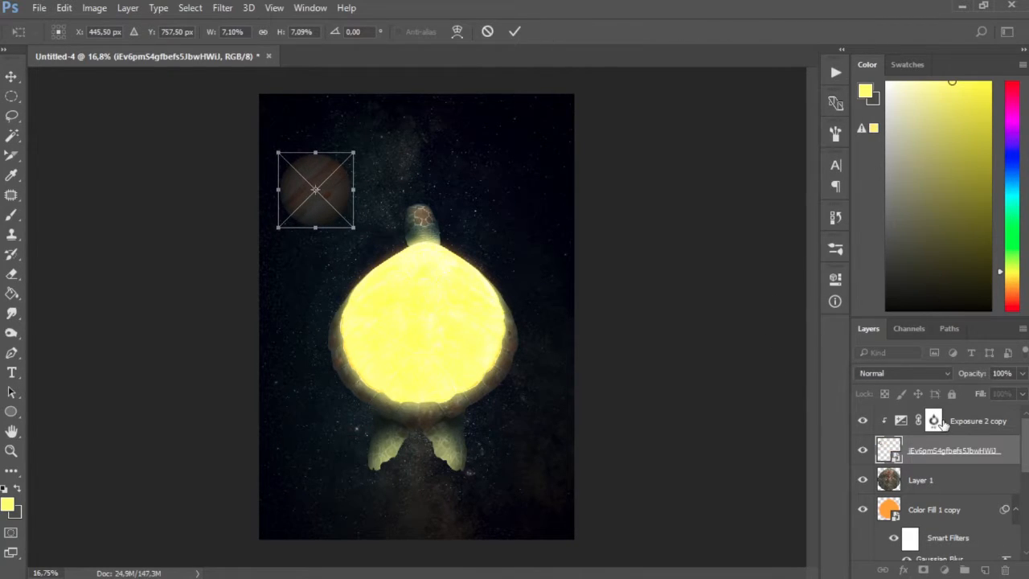
Step: Reset the Exposure 2 copy mask to solid white and switch to the Brush tool
{"action": "left_click", "coordinate": [933, 421]}
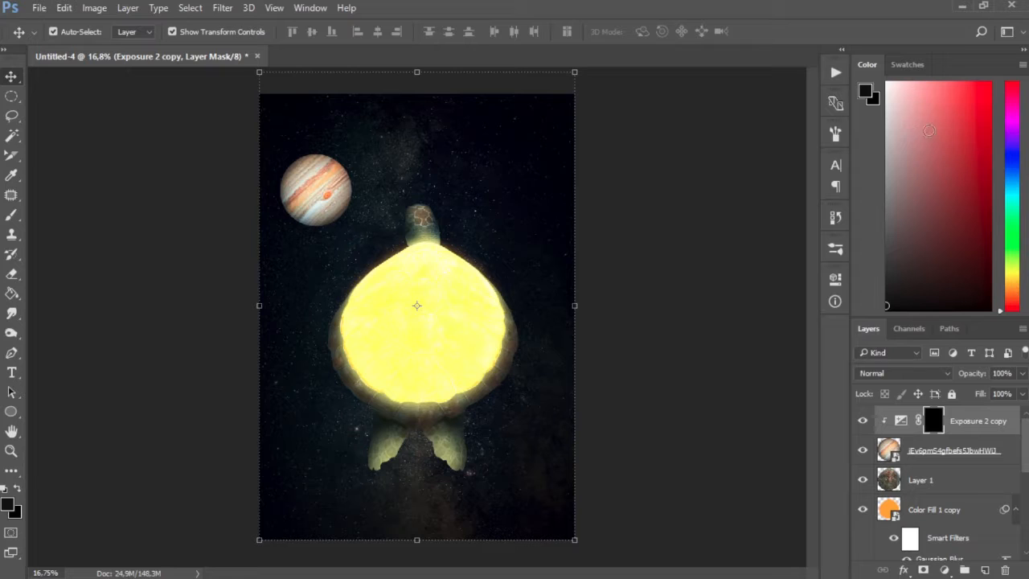
{"action": "key", "text": "ctrl+i"}
{"action": "key", "text": "b"}
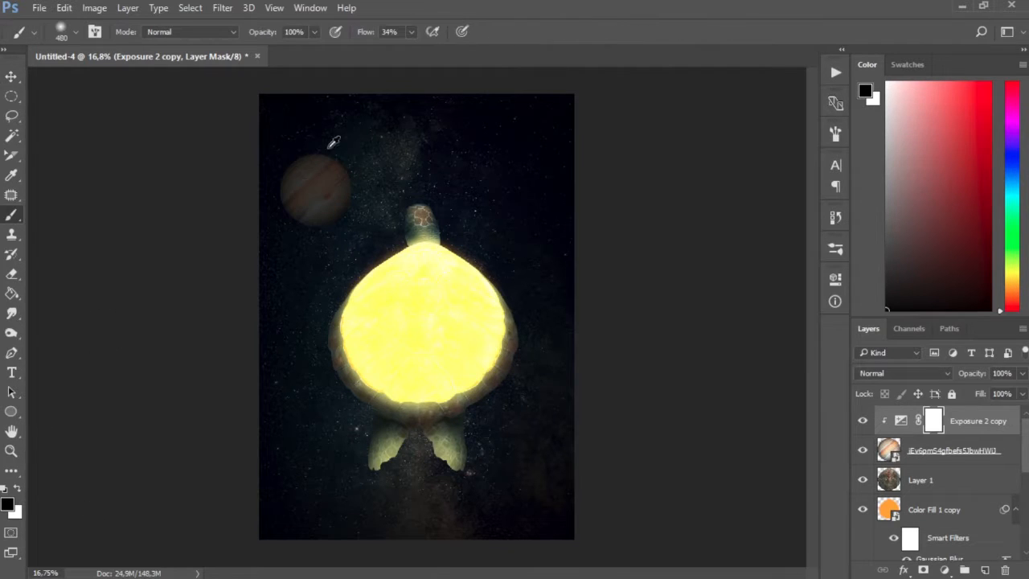
Step: Set the brush flow to 24% and paint black on the Exposure 2 copy mask to brighten Jupiter's side facing the shell
{"action": "scroll", "coordinate": [340, 177], "scroll_direction": "up", "scroll_amount": 4}
{"action": "right_click", "coordinate": [373, 177]}
{"action": "left_click", "coordinate": [338, 164]}
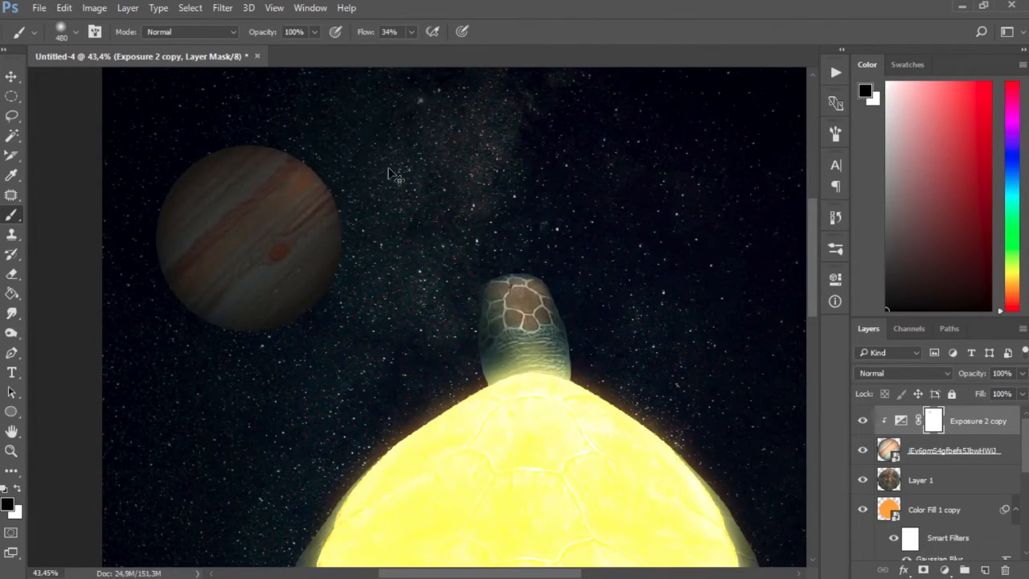
{"action": "key", "text": "ctrl+z"}
{"action": "left_click_drag", "start_coordinate": [411, 31], "coordinate": [403, 50]}
{"action": "mouse_move", "coordinate": [317, 162]}
{"action": "left_mouse_down"}
{"action": "mouse_move", "coordinate": [302, 333]}
{"action": "mouse_move", "coordinate": [281, 293]}
{"action": "mouse_move", "coordinate": [237, 335]}
{"action": "left_mouse_up"}
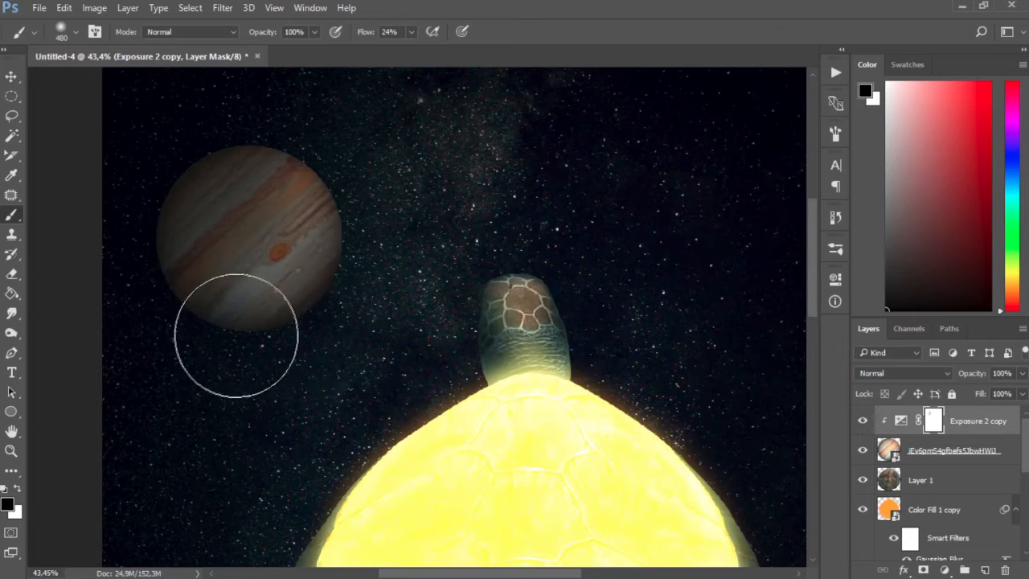
{"action": "key", "text": "ctrl+z"}
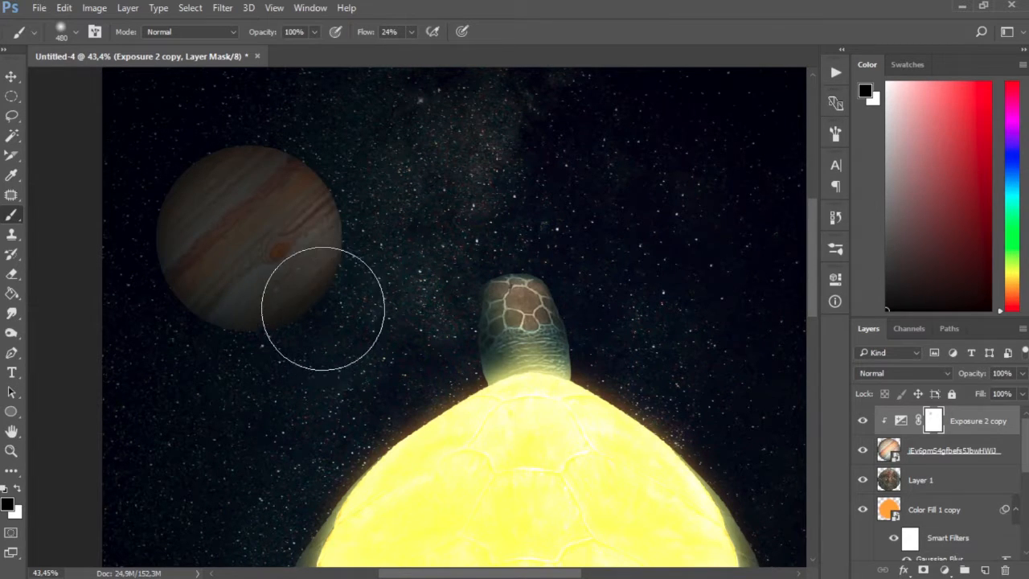
{"action": "key", "text": "ctrl+z"}
{"action": "scroll", "coordinate": [381, 293], "scroll_direction": "down", "scroll_amount": 5}
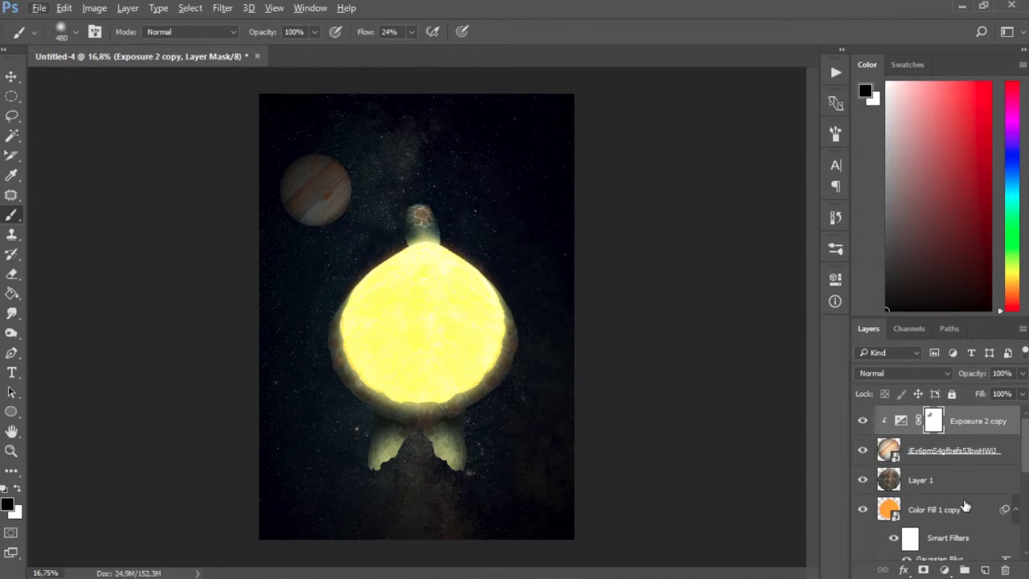
Step: Duplicate the Color Fill 2 layer, move the copy above Exposure 2 copy, and clip it to Jupiter
{"action": "scroll", "coordinate": [968, 506], "scroll_direction": "down", "scroll_amount": 2}
{"action": "left_click", "coordinate": [963, 521]}
{"action": "scroll", "coordinate": [964, 524], "scroll_direction": "down", "scroll_amount": 2}
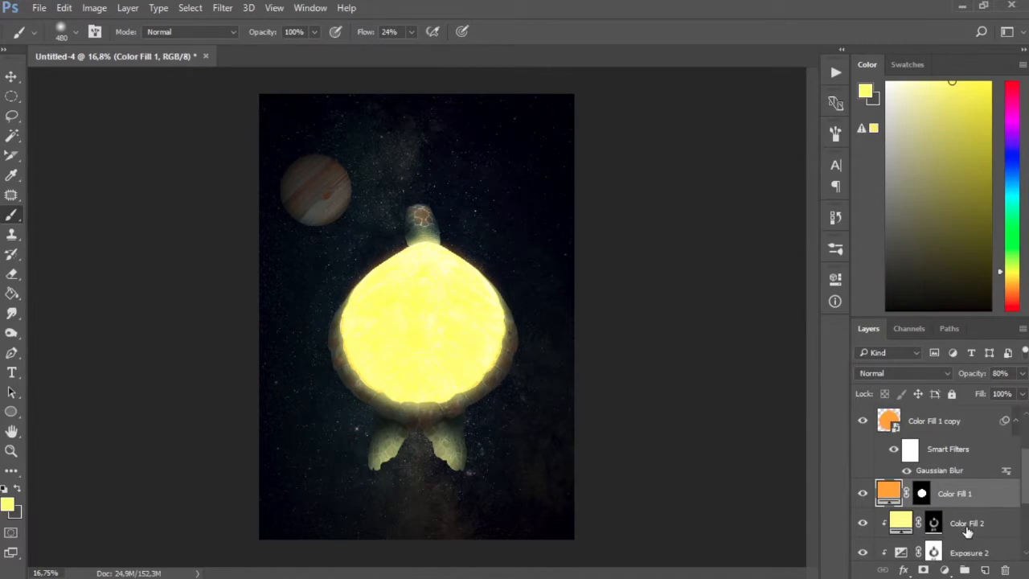
{"action": "left_click", "coordinate": [956, 496]}
{"action": "key", "text": "ctrl+j"}
{"action": "left_click_drag", "start_coordinate": [949, 523], "coordinate": [969, 412]}
{"action": "left_click", "coordinate": [966, 434], "text": "alt"}
Step: Fill the Color Fill 2 copy mask with black and paint white along Jupiter's lower edge with soft 202 px and 369 px brushes
{"action": "left_click", "coordinate": [933, 422]}
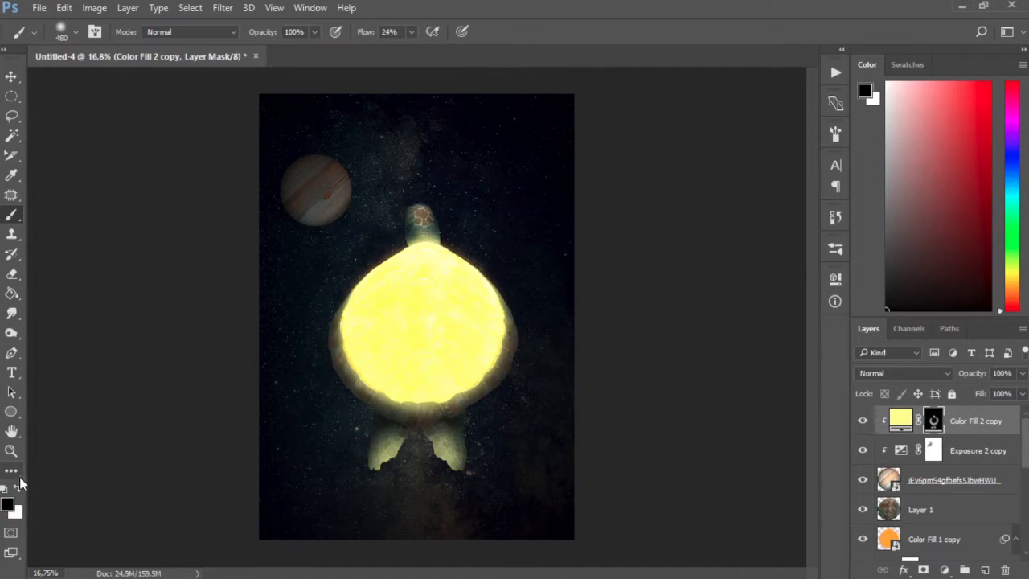
{"action": "scroll", "coordinate": [336, 213], "scroll_direction": "up", "scroll_amount": 3}
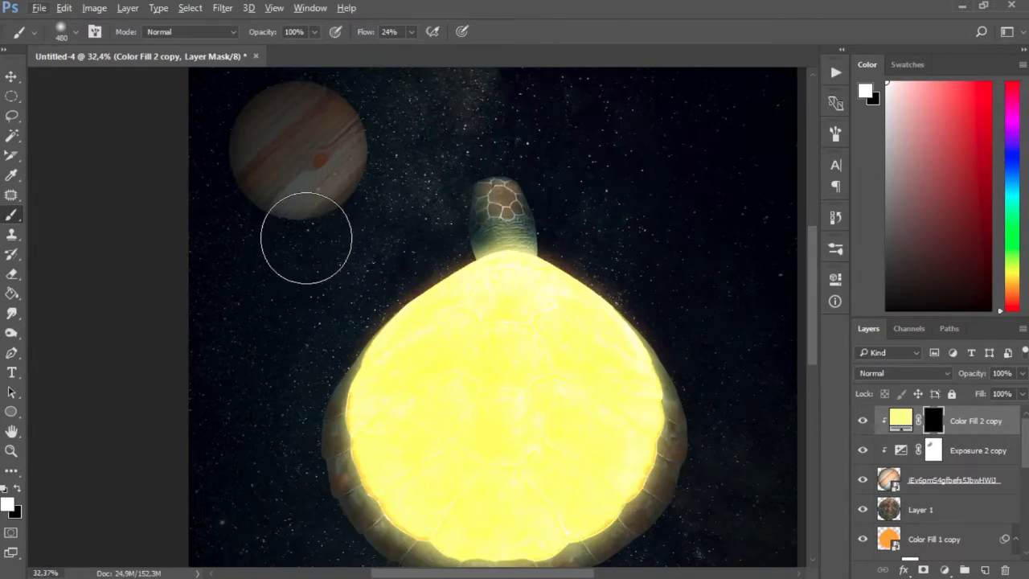
{"action": "right_click", "coordinate": [418, 170]}
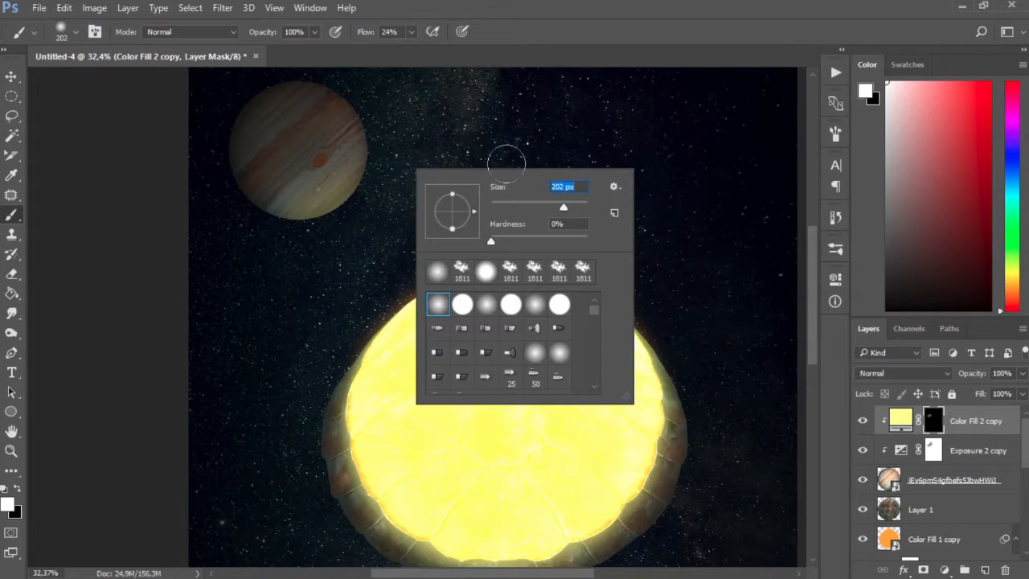
{"action": "key", "text": "Return"}
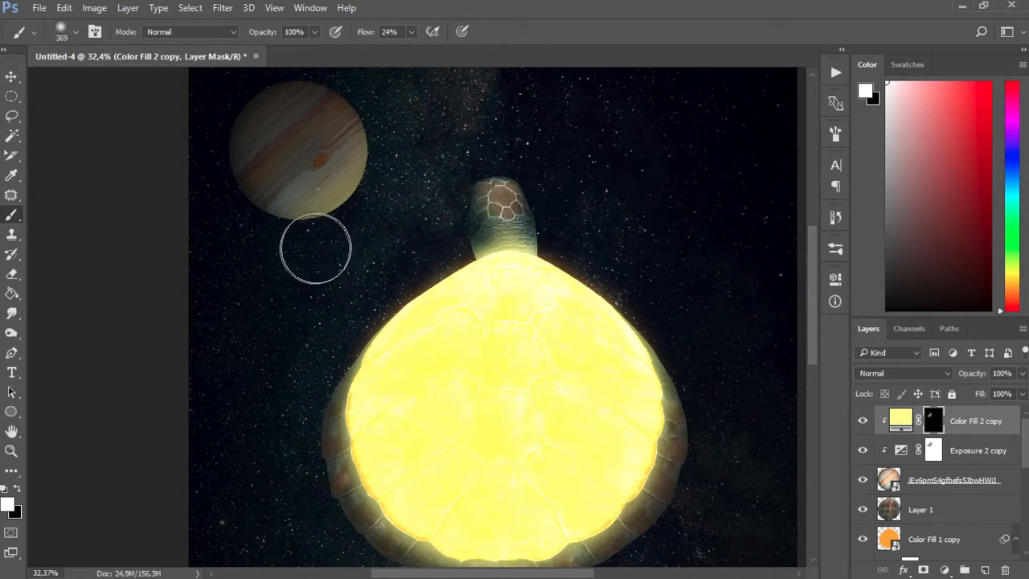
{"action": "scroll", "coordinate": [297, 249], "scroll_direction": "down", "scroll_amount": 3}
{"action": "scroll", "coordinate": [443, 223], "scroll_direction": "up", "scroll_amount": 2}
Step: Enlarge the soft brush to 511 px and paint more yellow glow over Jupiter's lower-right side on the same mask
{"action": "right_click", "coordinate": [440, 243]}
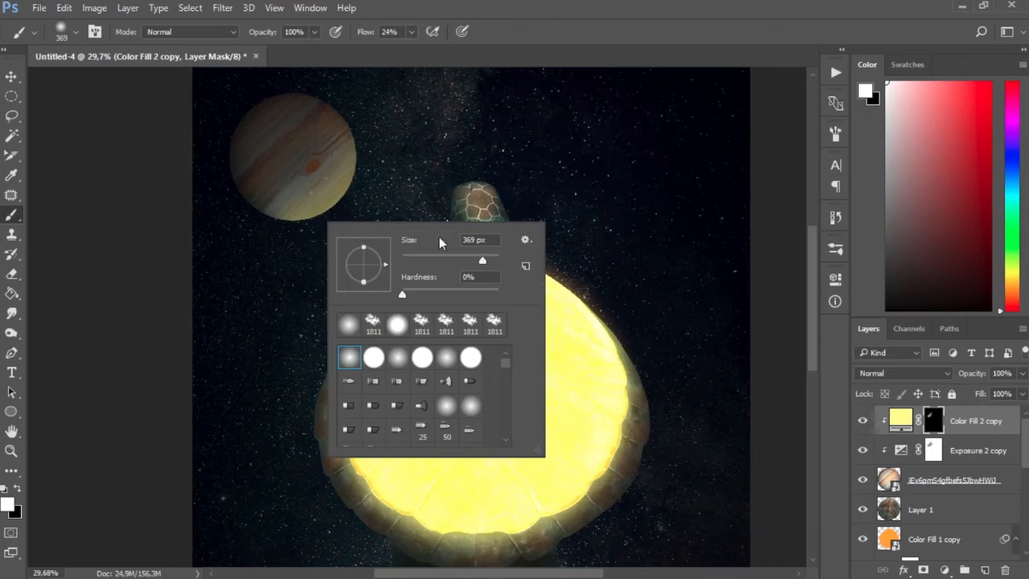
{"action": "key", "text": "Return"}
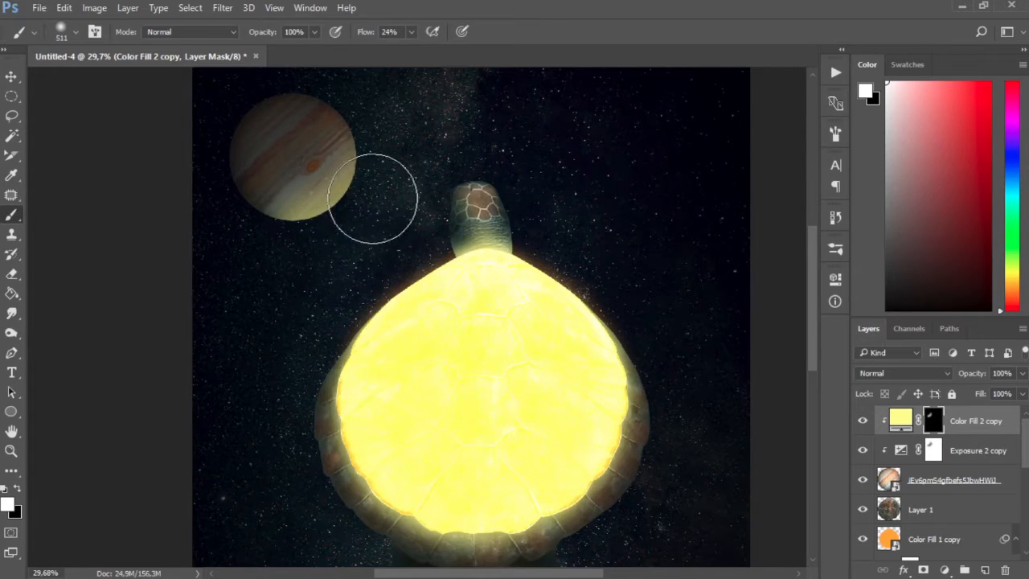
{"action": "scroll", "coordinate": [372, 198], "scroll_direction": "down", "scroll_amount": 3}
{"action": "scroll", "coordinate": [356, 176], "scroll_direction": "up", "scroll_amount": 3}
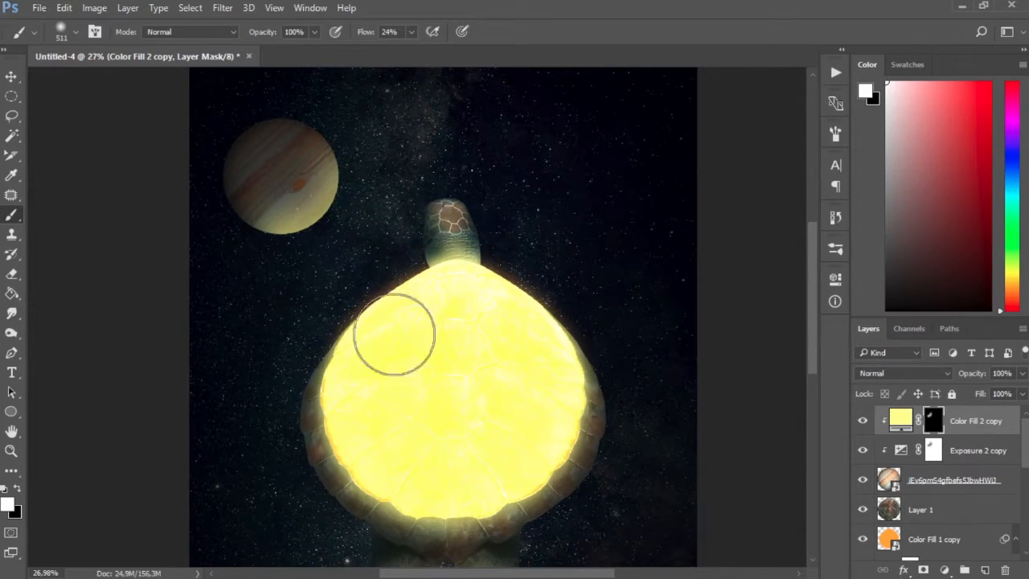
{"action": "scroll", "coordinate": [394, 333], "scroll_direction": "down", "scroll_amount": 3}
{"action": "scroll", "coordinate": [327, 230], "scroll_direction": "up", "scroll_amount": 3}
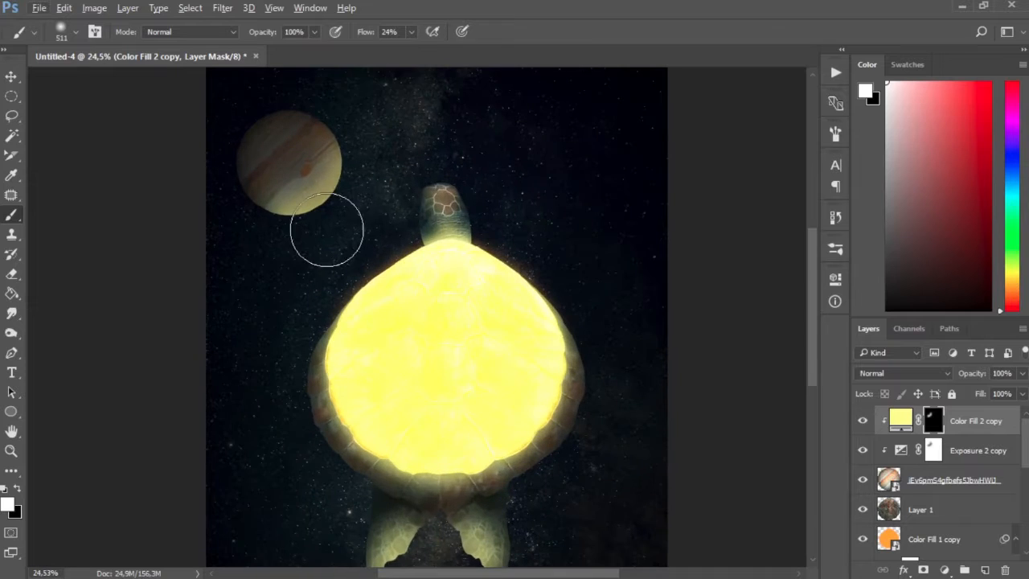
{"action": "scroll", "coordinate": [355, 217], "scroll_direction": "down", "scroll_amount": 3}
{"action": "scroll", "coordinate": [474, 216], "scroll_direction": "down", "scroll_amount": 1}
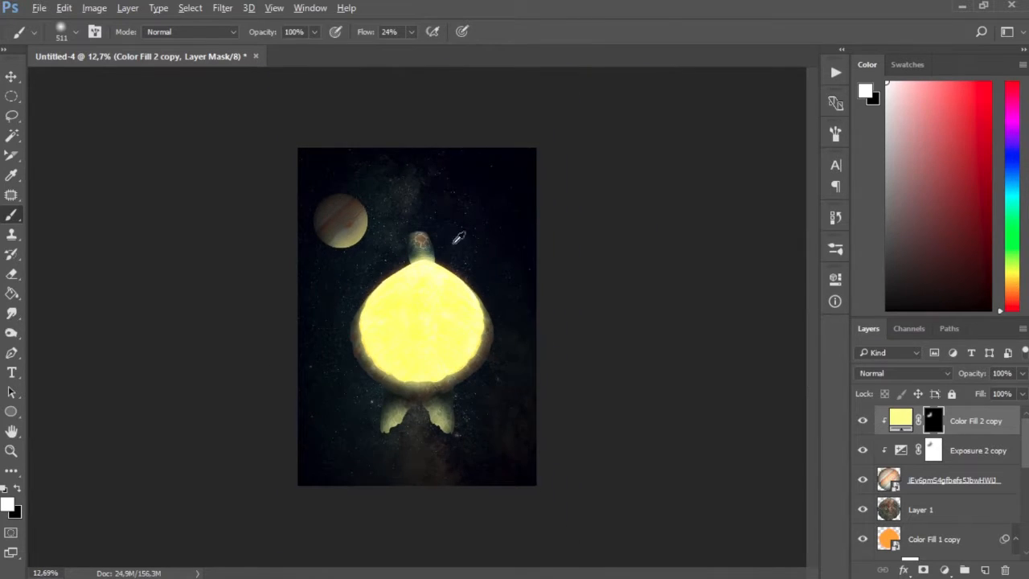
Step: Rotate the Jupiter layer about 77° clockwise in place
{"action": "scroll", "coordinate": [361, 166], "scroll_direction": "up", "scroll_amount": 6}
{"action": "left_click", "coordinate": [888, 479]}
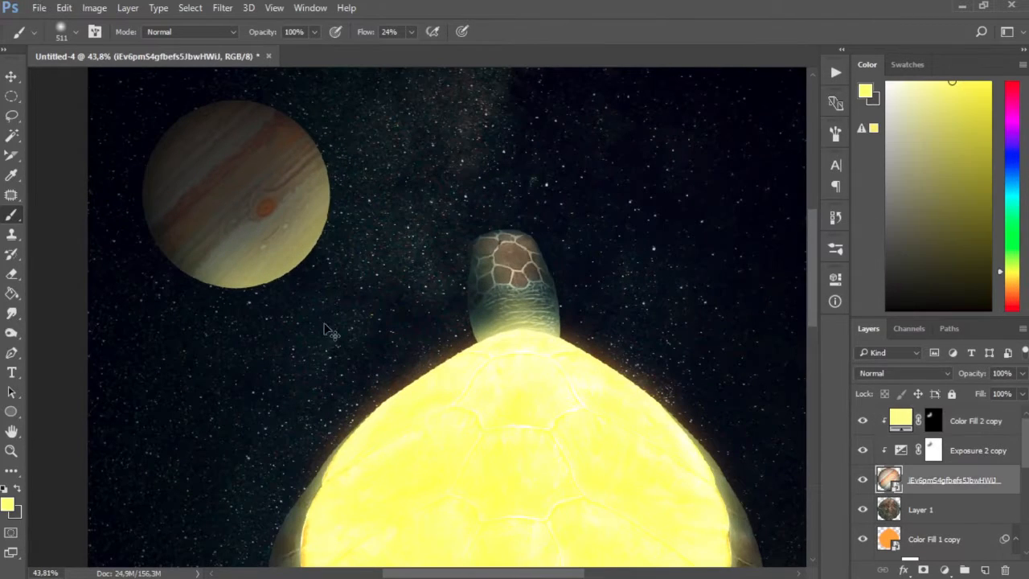
{"action": "key", "text": "ctrl+t"}
{"action": "left_click_drag", "start_coordinate": [363, 86], "coordinate": [341, 271]}
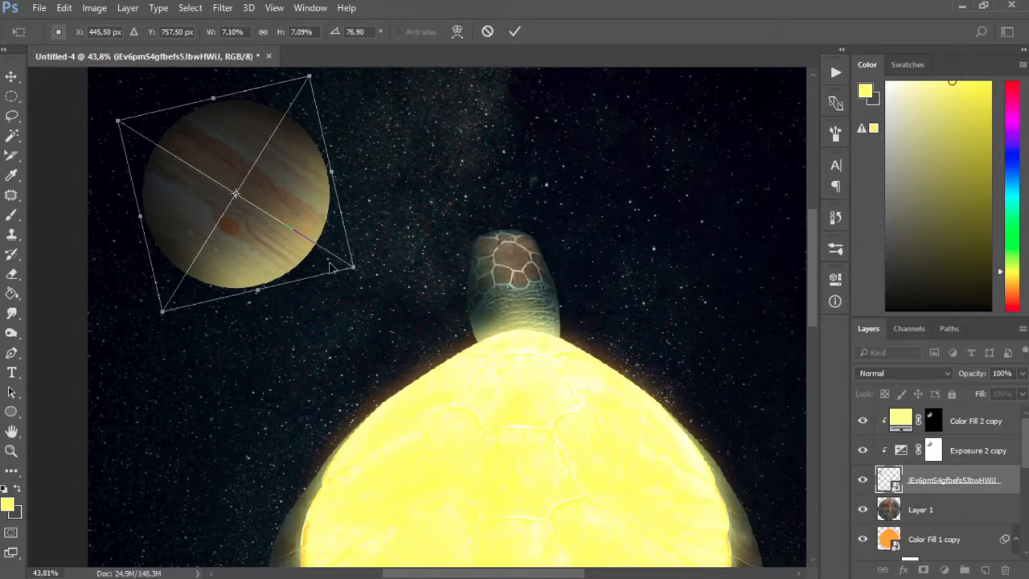
{"action": "key", "text": "Return"}
{"action": "key", "text": "b"}
{"action": "scroll", "coordinate": [348, 268], "scroll_direction": "down", "scroll_amount": 5}
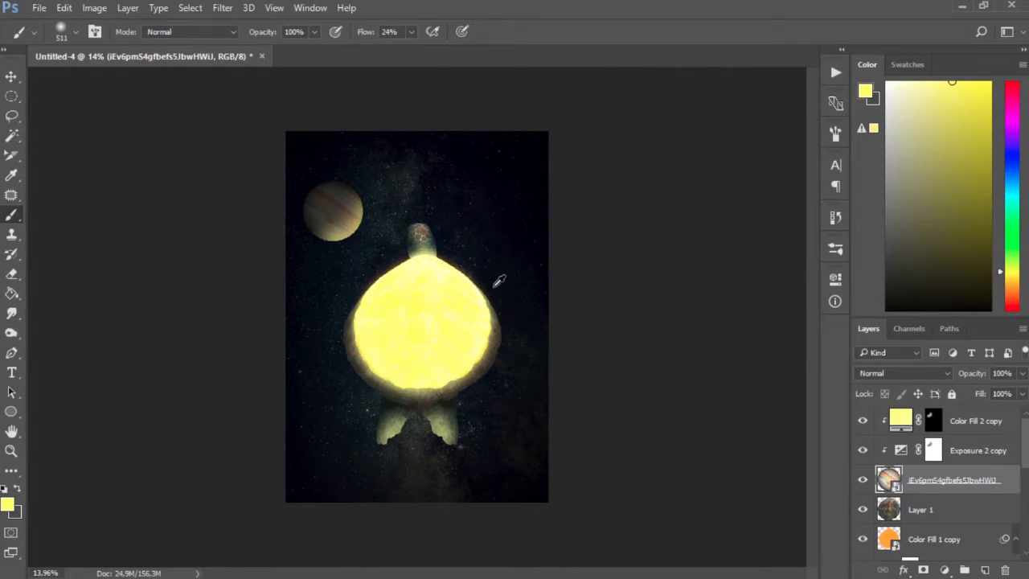
Step: Place the gas giant image at 6% scale in the canvas's lower-left area and move its layer beneath the turtle
{"action": "scroll", "coordinate": [498, 281], "scroll_direction": "up", "scroll_amount": 4}
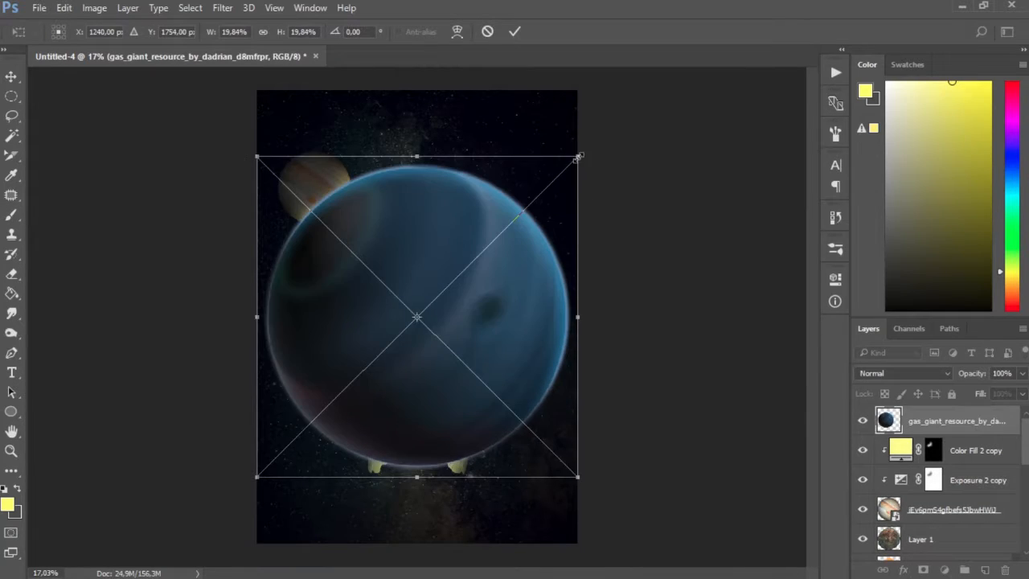
{"action": "left_click_drag", "start_coordinate": [577, 157], "coordinate": [353, 384]}
{"action": "left_click_drag", "start_coordinate": [300, 428], "coordinate": [325, 410]}
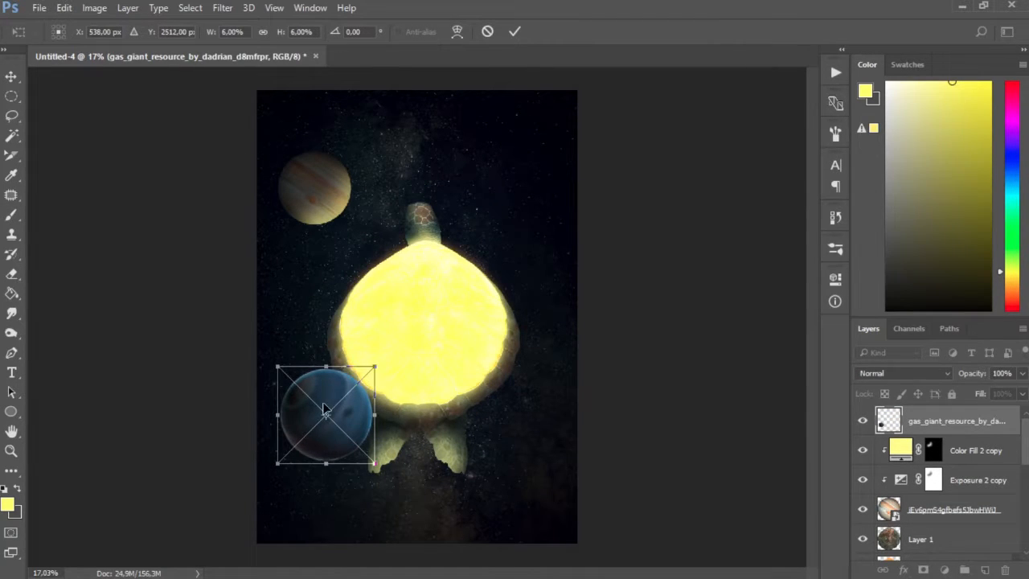
{"action": "key", "text": "Return"}
{"action": "left_click_drag", "start_coordinate": [942, 421], "coordinate": [964, 462]}
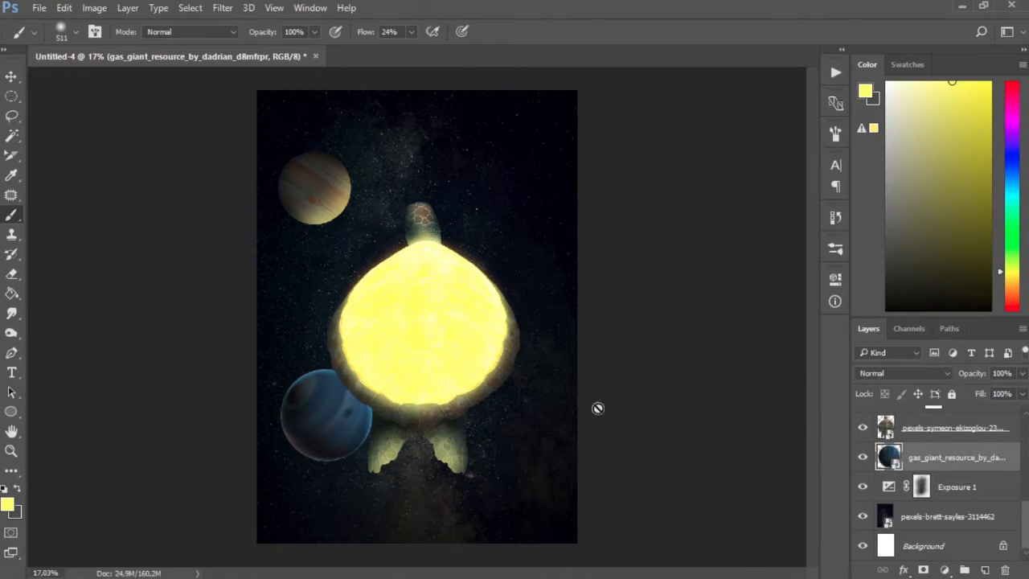
Step: Scale the gas giant down to 4.12% and position it partly behind the turtle's lower-left edge
{"action": "key", "text": "v"}
{"action": "left_click_drag", "start_coordinate": [367, 367], "coordinate": [341, 384]}
{"action": "left_click_drag", "start_coordinate": [315, 425], "coordinate": [342, 414]}
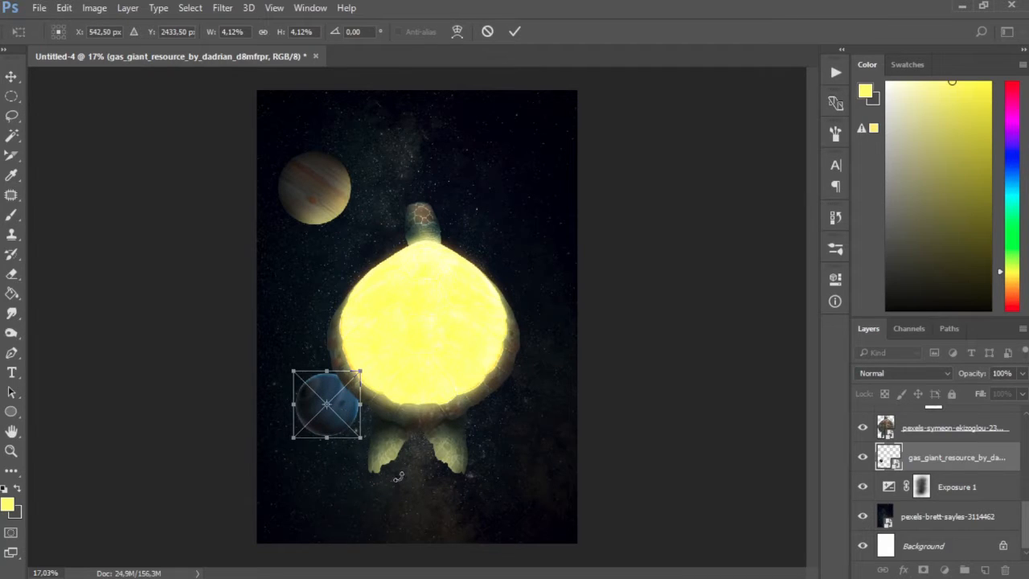
{"action": "key", "text": "Return"}
Step: Flip the gas giant horizontally and rotate it so its bright edge turns toward the shell
{"action": "key", "text": "ctrl+t"}
{"action": "right_click", "coordinate": [342, 413]}
{"action": "left_click", "coordinate": [401, 381]}
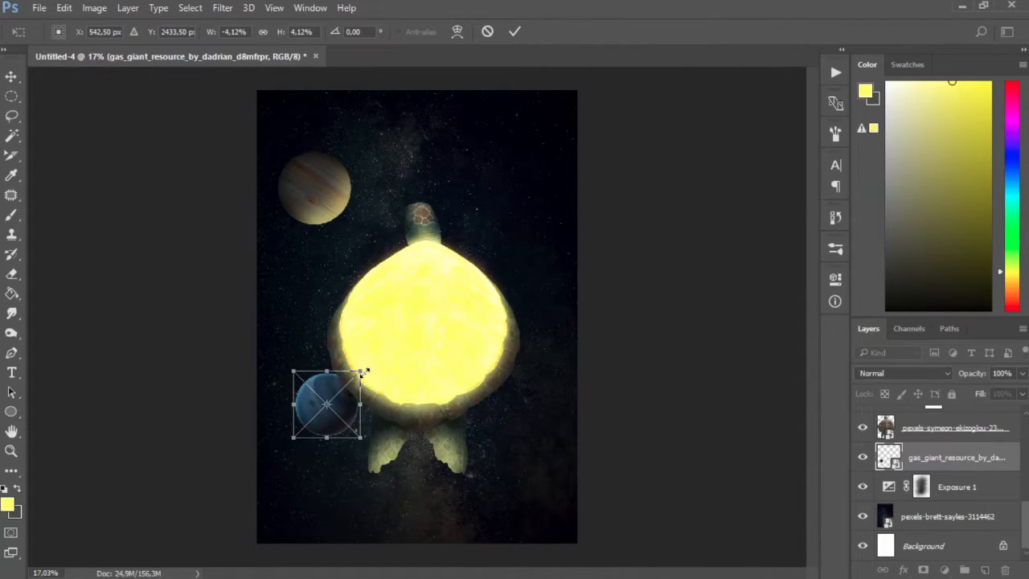
{"action": "left_click_drag", "start_coordinate": [361, 369], "coordinate": [366, 436]}
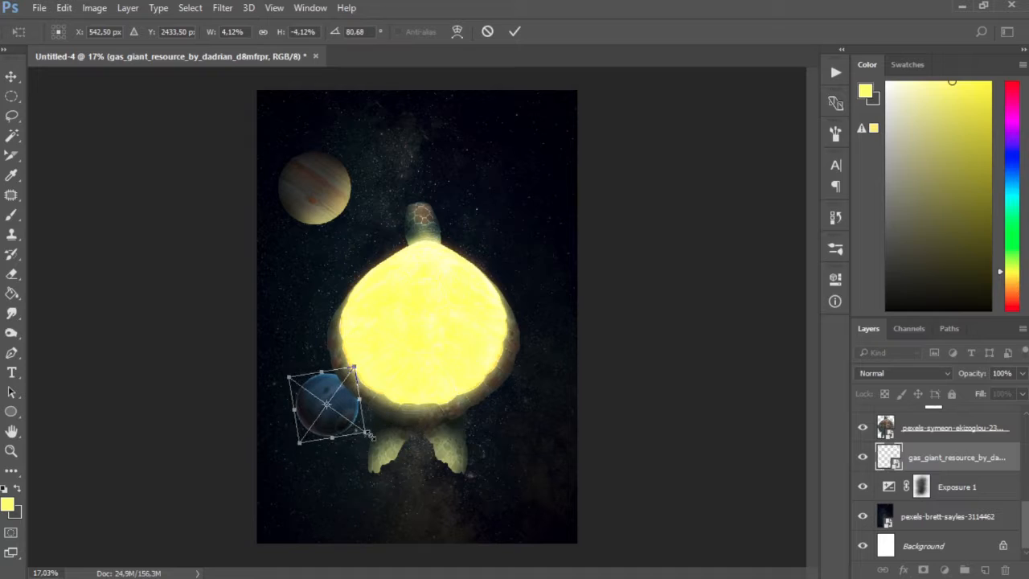
{"action": "key", "text": "Return"}
Step: Duplicate the Exposure 2 copy adjustment, move the duplicate directly above the gas giant layer, and clip it to the gas giant
{"action": "scroll", "coordinate": [948, 482], "scroll_direction": "up", "scroll_amount": 5}
{"action": "left_click", "coordinate": [954, 451]}
{"action": "key", "text": "ctrl+j"}
{"action": "mouse_move", "coordinate": [954, 452]}
{"action": "left_mouse_down"}
{"action": "mouse_move", "coordinate": [961, 462]}
{"action": "mouse_move", "coordinate": [942, 573]}
{"action": "mouse_move", "coordinate": [981, 445]}
{"action": "mouse_move", "coordinate": [940, 458]}
{"action": "left_mouse_up"}
{"action": "left_click", "coordinate": [964, 441], "text": "alt"}
{"action": "scroll", "coordinate": [971, 461], "scroll_direction": "up", "scroll_amount": 5}
{"action": "left_click", "coordinate": [961, 428]}
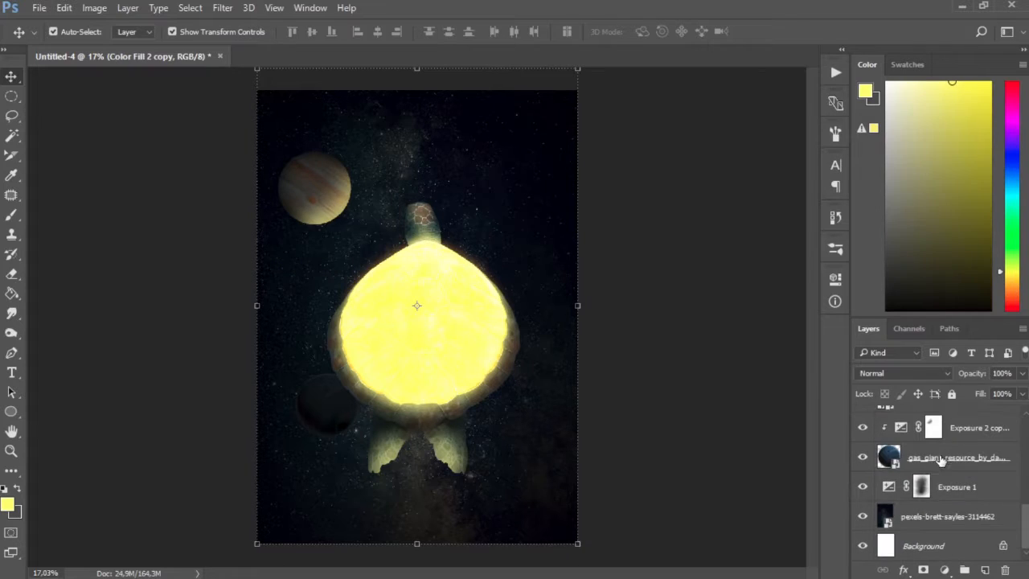
Step: Reset the mask of the gas giant's clipped exposure adjustment to solid white
{"action": "left_click", "coordinate": [946, 461]}
{"action": "left_click", "coordinate": [955, 436]}
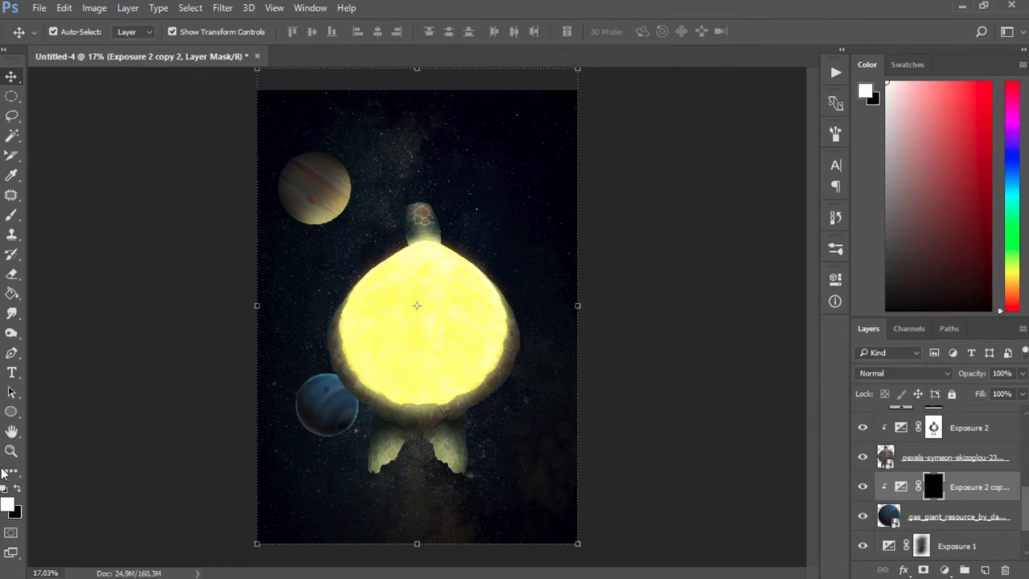
{"action": "key", "text": "ctrl+i"}
Step: Paint black on the gas giant's exposure mask with a soft 511 px brush to brighten the planet's upper edge near the shell
{"action": "key", "text": "b"}
{"action": "left_click_drag", "start_coordinate": [340, 366], "coordinate": [413, 356]}
{"action": "right_click", "coordinate": [419, 345]}
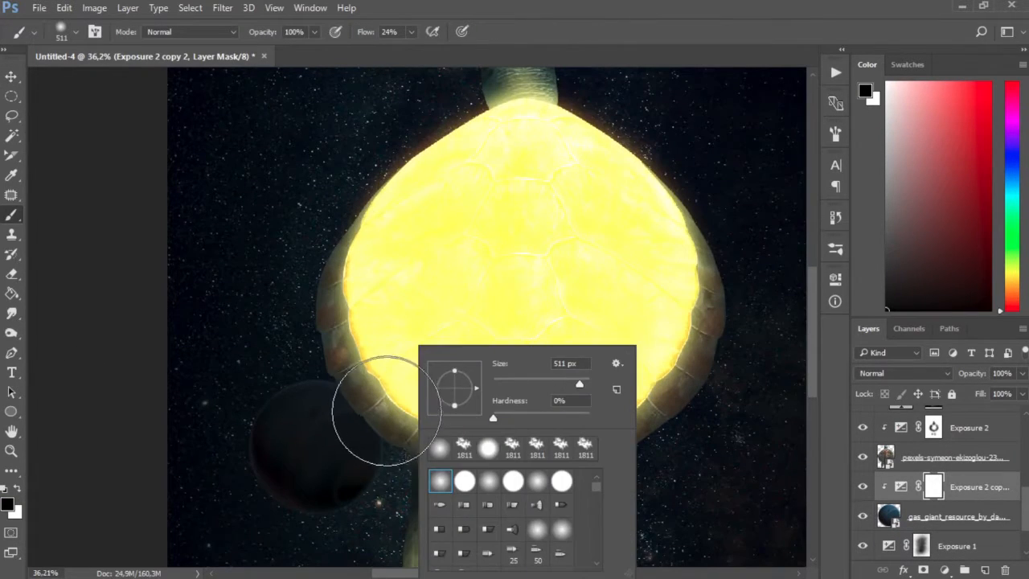
{"action": "left_click", "coordinate": [357, 387]}
{"action": "mouse_move", "coordinate": [356, 386]}
{"action": "left_mouse_down"}
{"action": "mouse_move", "coordinate": [300, 376]}
{"action": "mouse_move", "coordinate": [253, 418]}
{"action": "mouse_move", "coordinate": [290, 408]}
{"action": "mouse_move", "coordinate": [271, 363]}
{"action": "mouse_move", "coordinate": [244, 378]}
{"action": "left_mouse_up"}
{"action": "scroll", "coordinate": [391, 270], "scroll_direction": "down", "scroll_amount": 9}
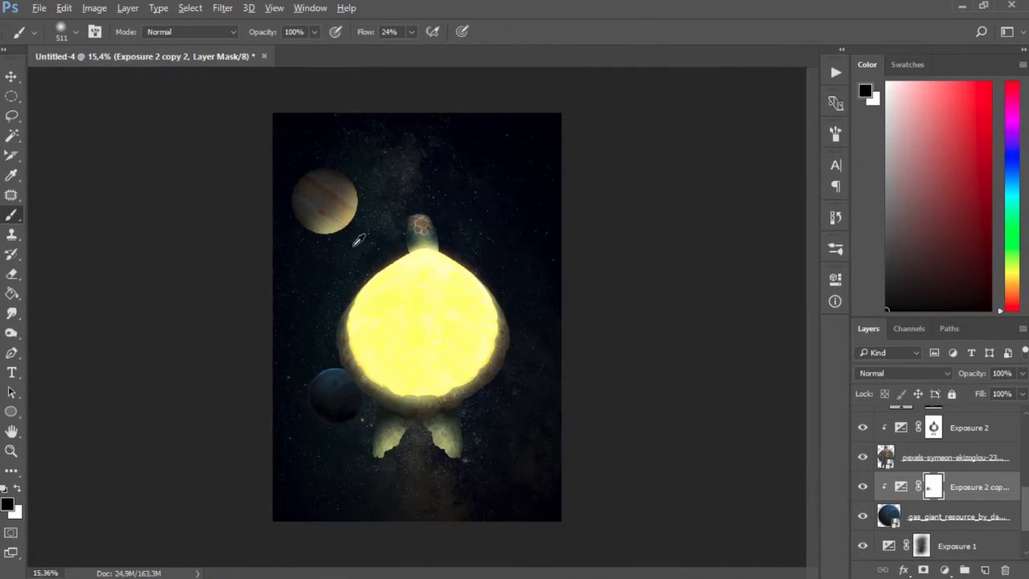
Step: Touch up Jupiter's shading with white on the Exposure 2 copy mask and black on the Color Fill 2 copy mask
{"action": "scroll", "coordinate": [329, 145], "scroll_direction": "up", "scroll_amount": 3}
{"action": "scroll", "coordinate": [912, 437], "scroll_direction": "down", "scroll_amount": 3}
{"action": "left_click", "coordinate": [959, 460]}
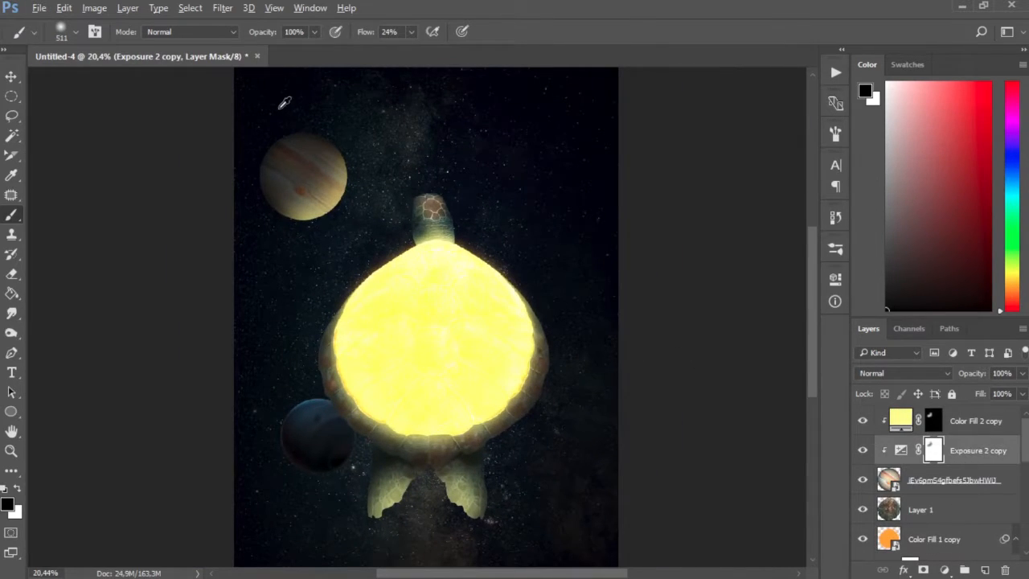
{"action": "key", "text": "x"}
{"action": "left_click", "coordinate": [274, 182]}
{"action": "key", "text": "alt+bracketright"}
{"action": "key", "text": "x"}
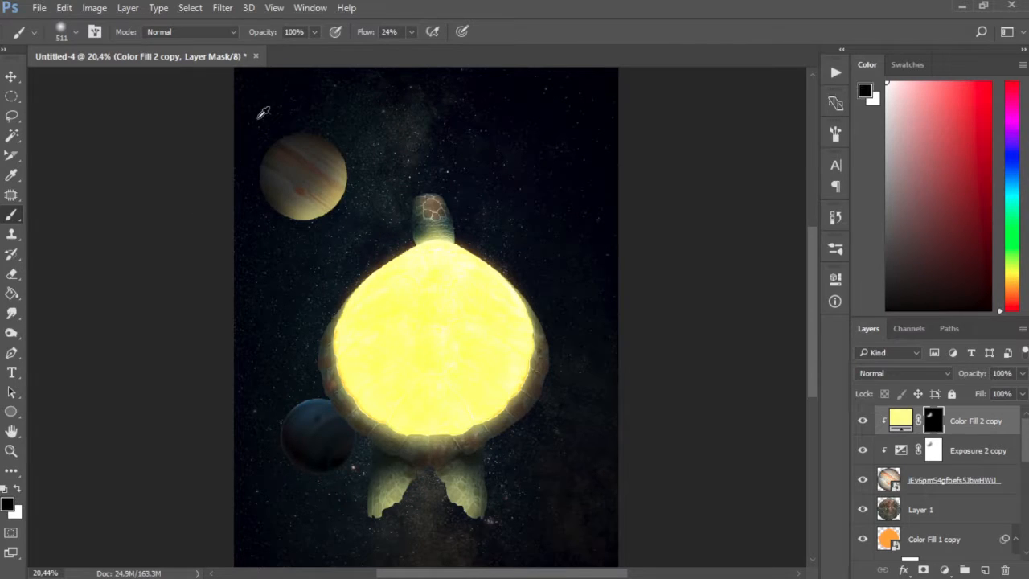
{"action": "left_click", "coordinate": [308, 185]}
{"action": "scroll", "coordinate": [447, 237], "scroll_direction": "down", "scroll_amount": 6}
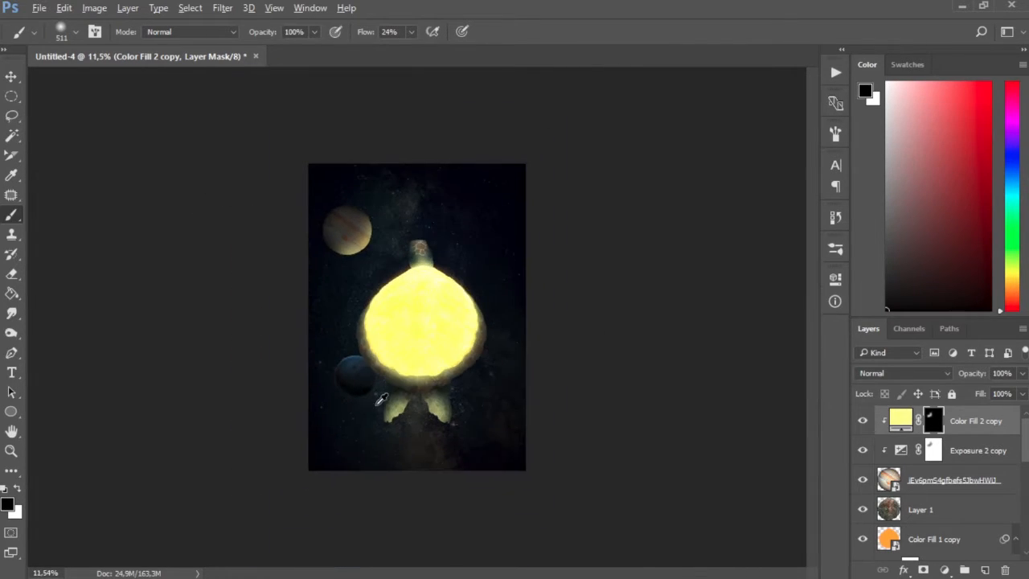
Step: Duplicate the Color Fill 2 copy layer and clip the duplicate to the gas giant, above its exposure adjustment
{"action": "scroll", "coordinate": [366, 400], "scroll_direction": "up", "scroll_amount": 6}
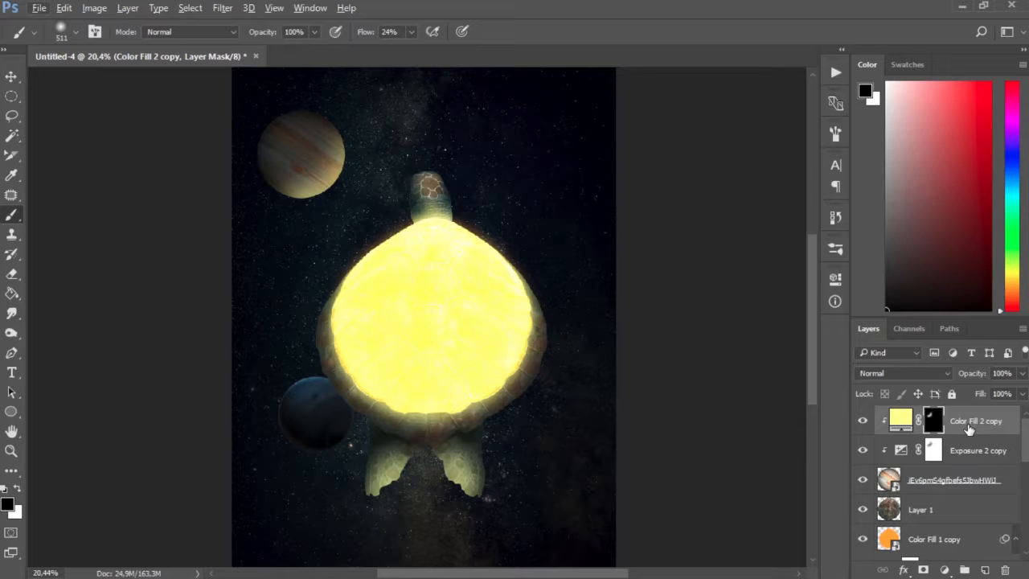
{"action": "key", "text": "ctrl+j"}
{"action": "mouse_move", "coordinate": [968, 430]}
{"action": "left_mouse_down"}
{"action": "mouse_move", "coordinate": [978, 486]}
{"action": "mouse_move", "coordinate": [970, 561]}
{"action": "mouse_move", "coordinate": [968, 442]}
{"action": "left_mouse_up"}
{"action": "left_click", "coordinate": [962, 442], "text": "alt"}
{"action": "left_click", "coordinate": [921, 429]}
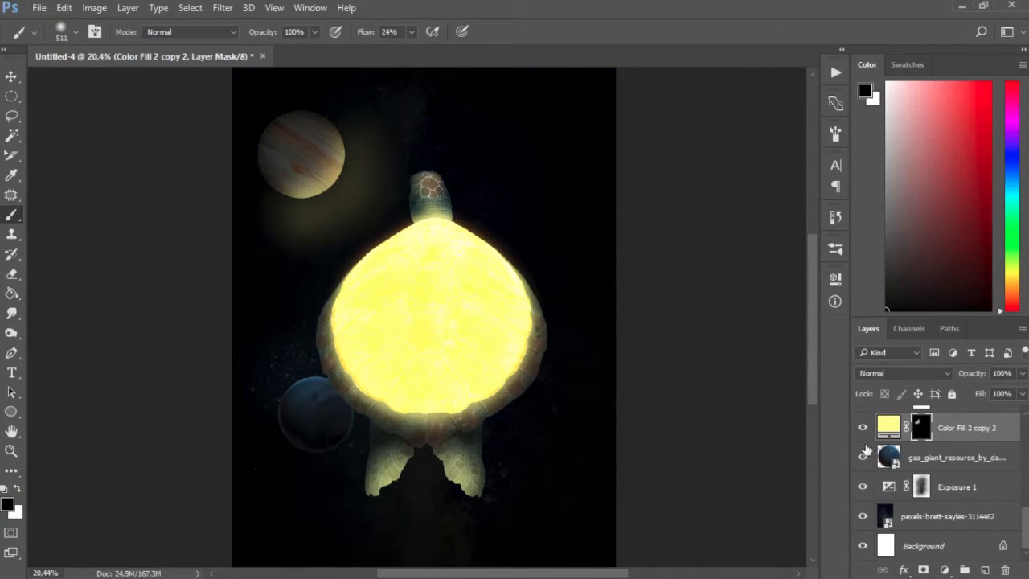
{"action": "left_click", "coordinate": [963, 453], "text": "alt"}
{"action": "scroll", "coordinate": [963, 452], "scroll_direction": "up", "scroll_amount": 2}
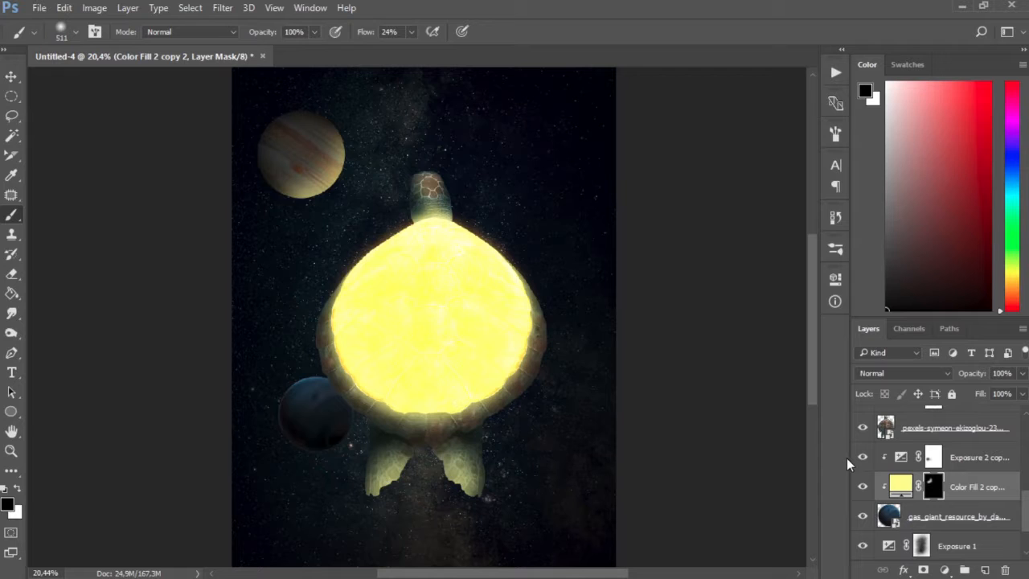
{"action": "left_click_drag", "start_coordinate": [953, 487], "coordinate": [962, 452]}
Step: Fill the mask of the gas giant's clipped yellow color fill with solid black
{"action": "left_click", "coordinate": [933, 457]}
{"action": "key", "text": "ctrl+BackSpace"}
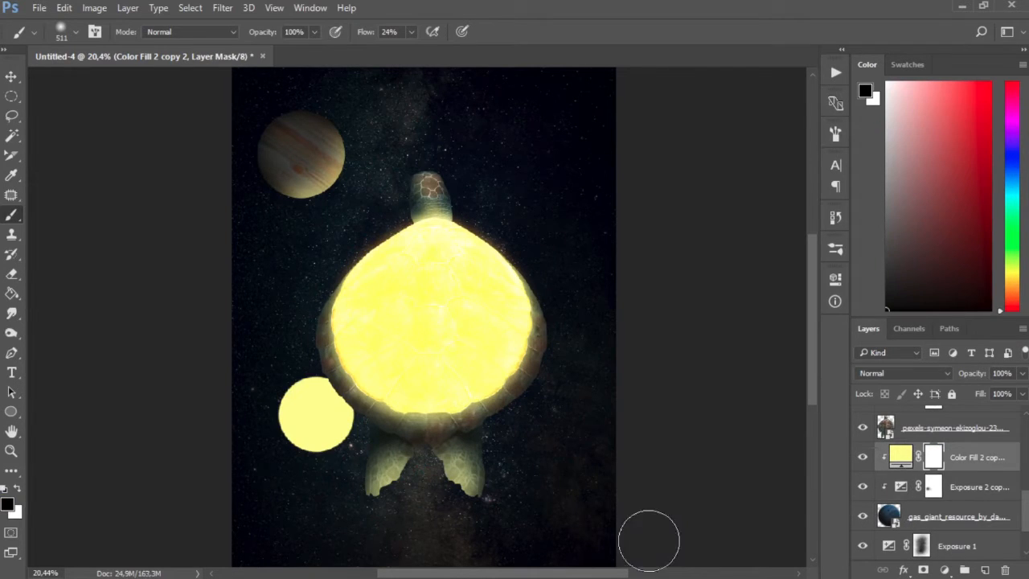
{"action": "left_click", "coordinate": [19, 492]}
{"action": "key", "text": "ctrl+BackSpace"}
Step: Set the soft brush to 322 px for painting on the gas giant's color fill mask
{"action": "scroll", "coordinate": [305, 378], "scroll_direction": "up", "scroll_amount": 4}
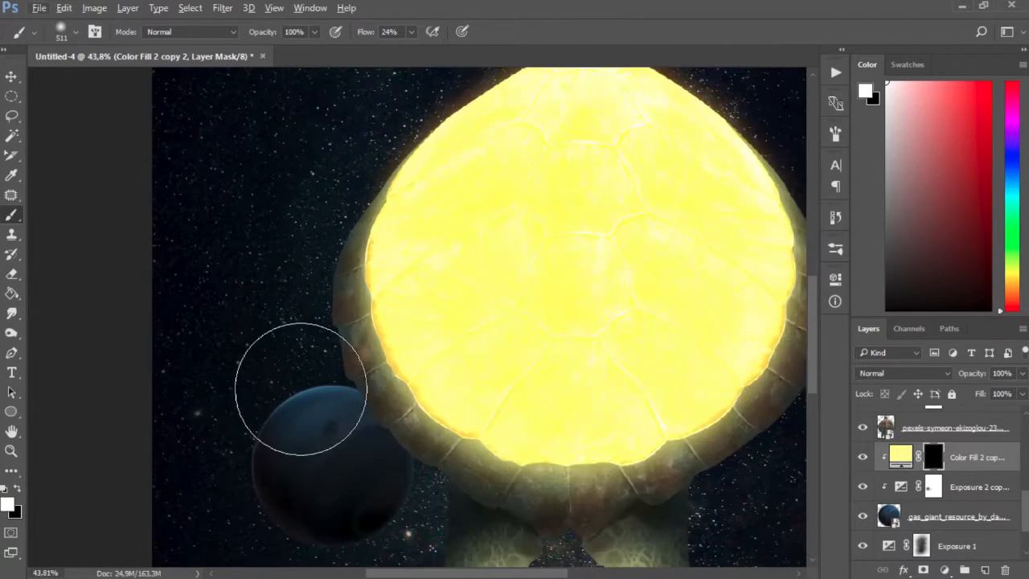
{"action": "right_click", "coordinate": [320, 354]}
{"action": "key", "text": "Return"}
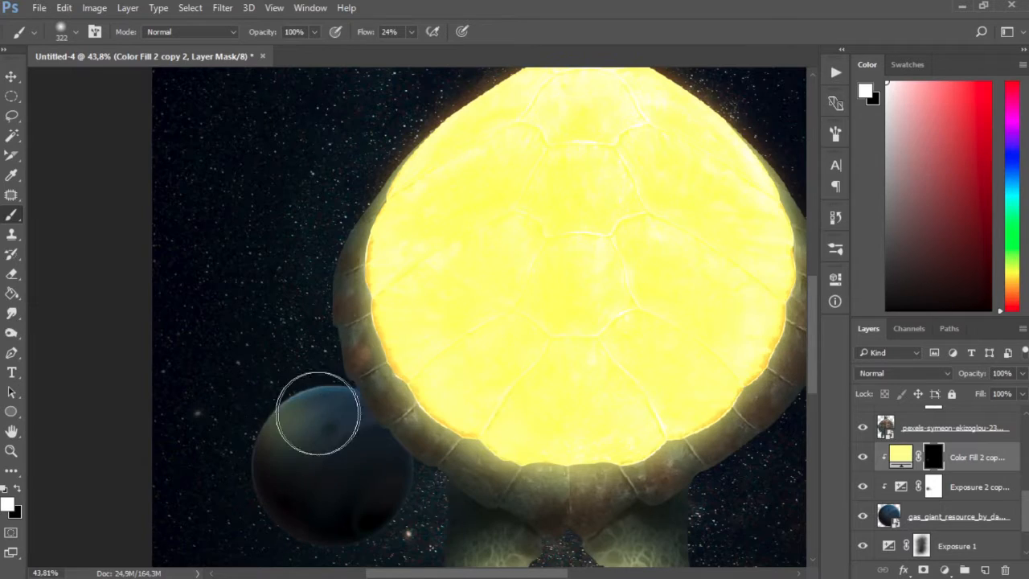
{"action": "left_click", "coordinate": [329, 400]}
{"action": "left_click", "coordinate": [292, 399]}
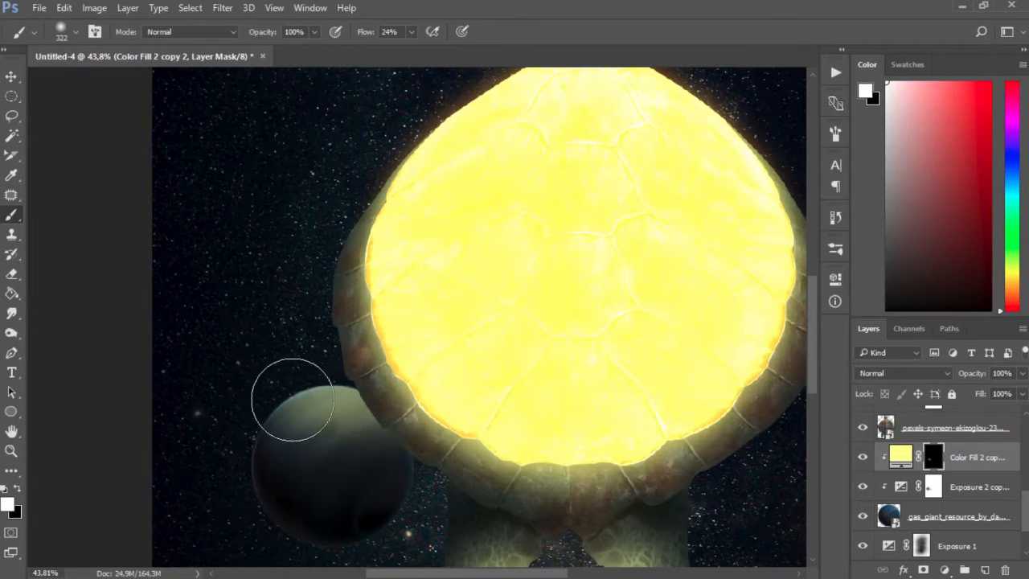
{"action": "left_click", "coordinate": [273, 402]}
{"action": "key", "text": "ctrl+alt+z"}
{"action": "key", "text": "ctrl+alt+z"}
{"action": "key", "text": "ctrl+alt+z"}
{"action": "key", "text": "ctrl+alt+z"}
Step: Paint white on the color fill mask along the gas giant's upper edge for a yellow glow, and enlarge the brush to 417 px
{"action": "mouse_move", "coordinate": [390, 380]}
{"action": "left_mouse_down"}
{"action": "mouse_move", "coordinate": [304, 377]}
{"action": "mouse_move", "coordinate": [272, 407]}
{"action": "mouse_move", "coordinate": [281, 393]}
{"action": "mouse_move", "coordinate": [298, 398]}
{"action": "mouse_move", "coordinate": [275, 391]}
{"action": "left_mouse_up"}
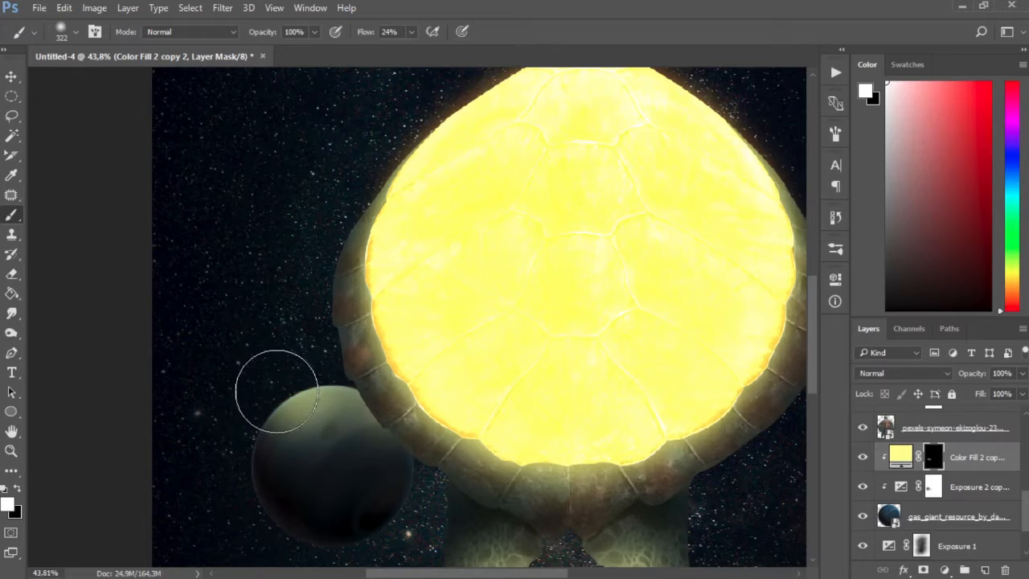
{"action": "scroll", "coordinate": [368, 309], "scroll_direction": "down", "scroll_amount": 6}
{"action": "scroll", "coordinate": [413, 360], "scroll_direction": "down", "scroll_amount": 4}
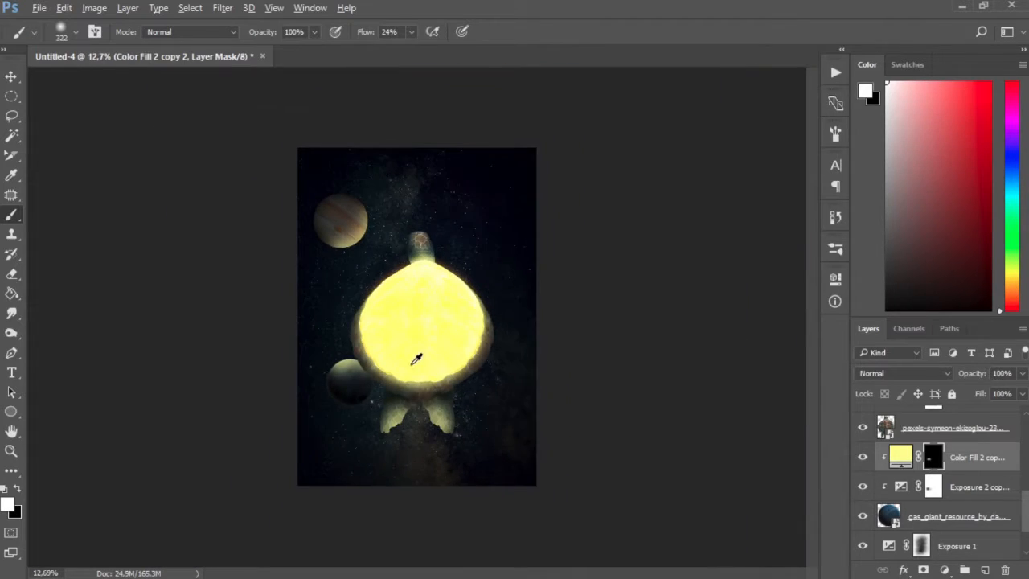
{"action": "scroll", "coordinate": [397, 349], "scroll_direction": "up", "scroll_amount": 6}
{"action": "right_click", "coordinate": [430, 351]}
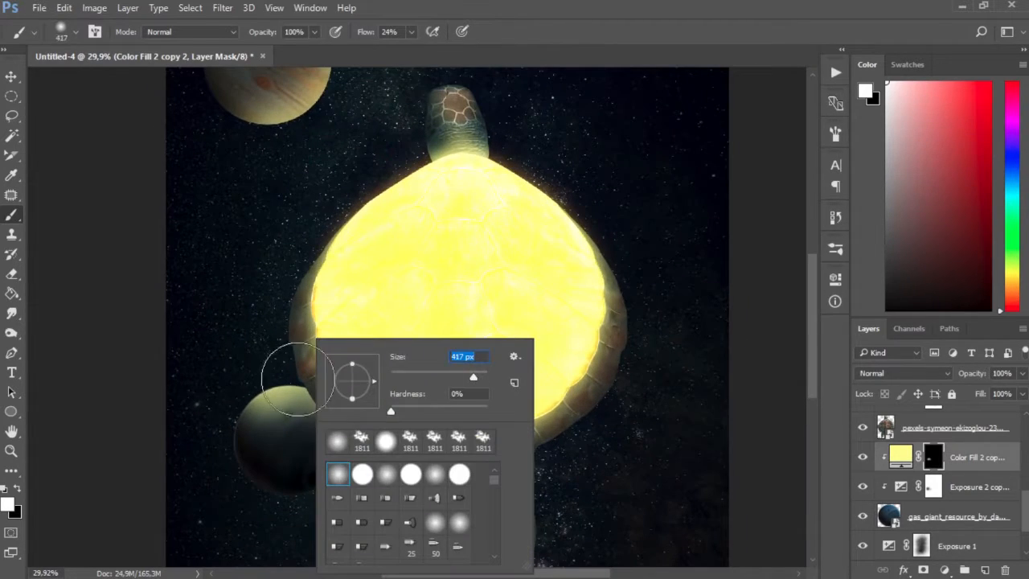
{"action": "key", "text": "Escape"}
{"action": "scroll", "coordinate": [356, 348], "scroll_direction": "down", "scroll_amount": 5}
{"action": "scroll", "coordinate": [466, 292], "scroll_direction": "up", "scroll_amount": 3}
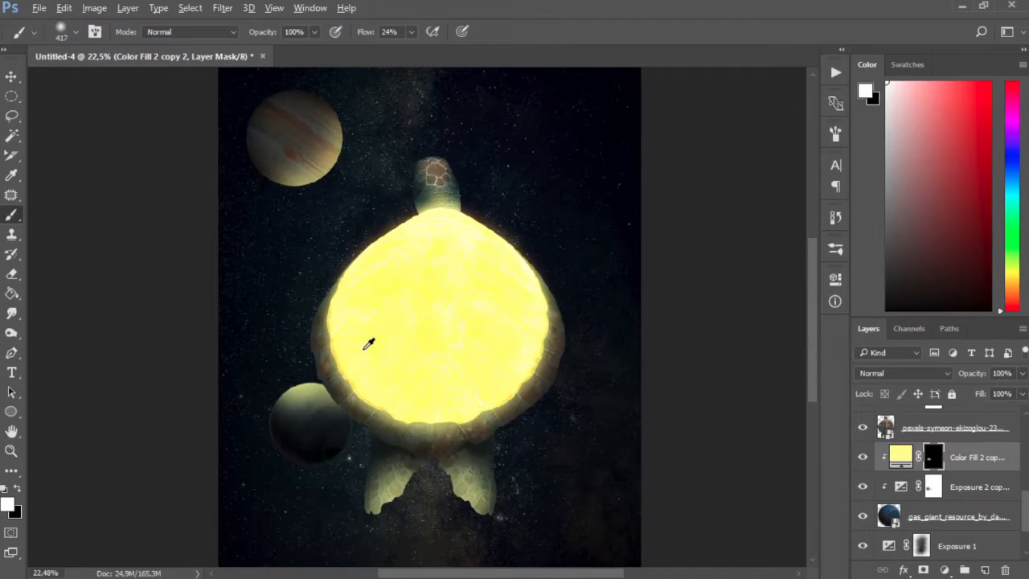
{"action": "scroll", "coordinate": [367, 345], "scroll_direction": "down", "scroll_amount": 2}
{"action": "scroll", "coordinate": [514, 189], "scroll_direction": "up", "scroll_amount": 2}
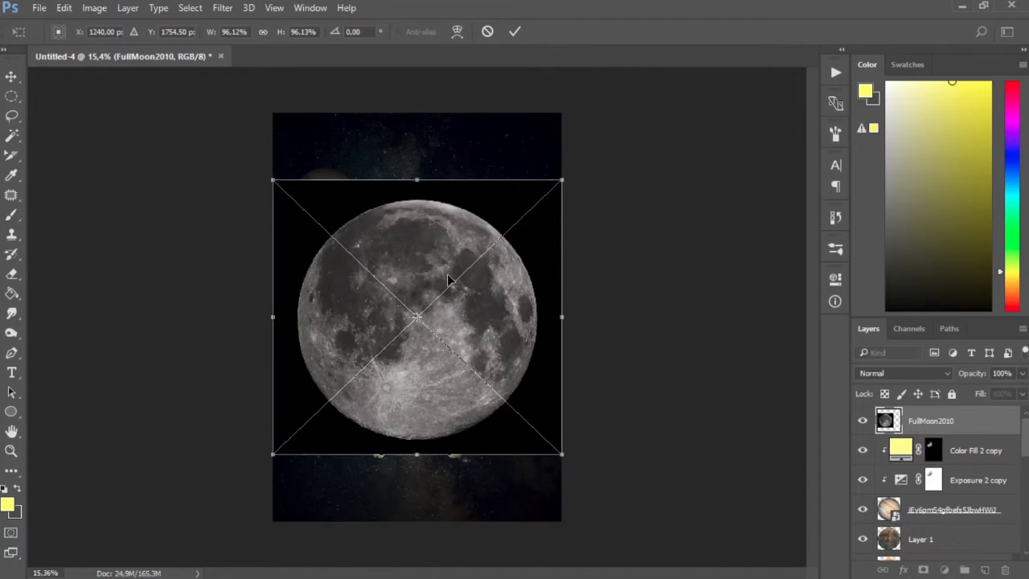
Step: Commit the placed FullMoon2010 image and fit a circular marquee selection to the moon's disc
{"action": "key", "text": "Return"}
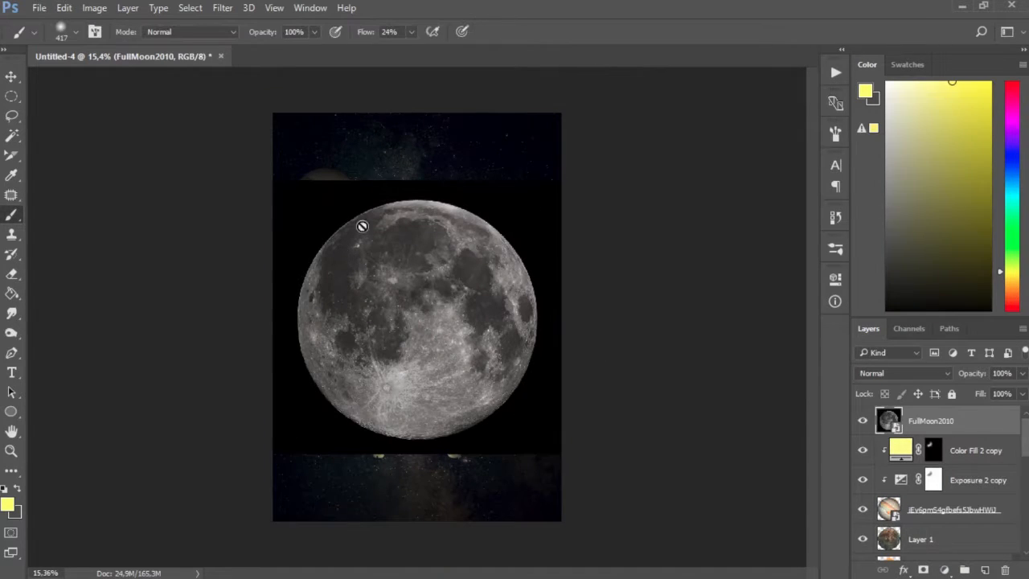
{"action": "left_click", "coordinate": [12, 96]}
{"action": "left_click_drag", "start_coordinate": [351, 238], "coordinate": [607, 441]}
{"action": "key", "text": "shift+Left"}
{"action": "key", "text": "shift+Left"}
{"action": "key", "text": "shift+Left"}
{"action": "key", "text": "shift+Left"}
{"action": "key", "text": "shift+Left"}
{"action": "key", "text": "shift+Left"}
{"action": "key", "text": "shift+Left"}
{"action": "key", "text": "shift+Left"}
{"action": "key", "text": "shift+Left"}
{"action": "key", "text": "shift+Left"}
{"action": "key", "text": "shift+Left"}
{"action": "key", "text": "shift+Left"}
{"action": "key", "text": "shift+Up"}
{"action": "key", "text": "shift+Up"}
{"action": "key", "text": "shift+Up"}
{"action": "key", "text": "shift+Up"}
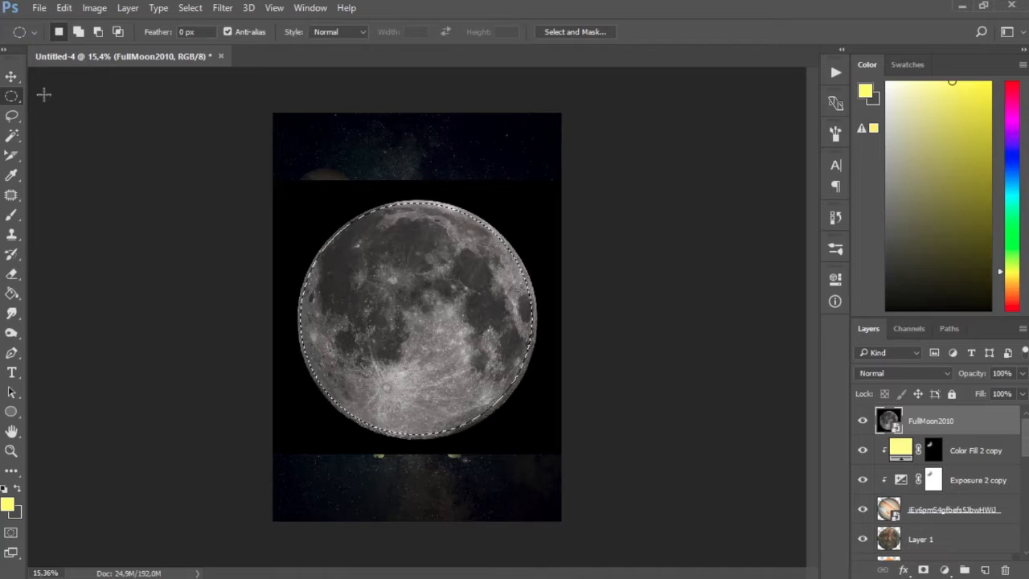
Step: Copy the selected moon disc to its own layer and delete the FullMoon2010 layer
{"action": "key", "text": "ctrl+j"}
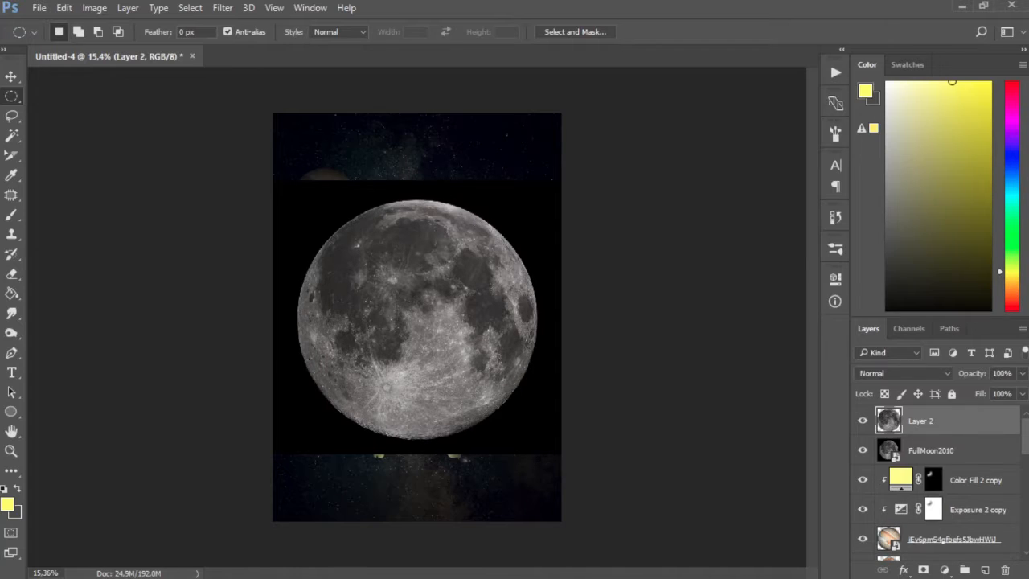
{"action": "left_click", "coordinate": [944, 447]}
{"action": "key", "text": "Delete"}
Step: Scale the moon to about 35% and move it into the sky to the upper right of the turtle's head
{"action": "left_click", "coordinate": [11, 77]}
{"action": "left_click", "coordinate": [521, 284]}
{"action": "left_click_drag", "start_coordinate": [532, 205], "coordinate": [399, 368]}
{"action": "left_click_drag", "start_coordinate": [370, 383], "coordinate": [526, 181]}
{"action": "scroll", "coordinate": [521, 182], "scroll_direction": "up", "scroll_amount": 5}
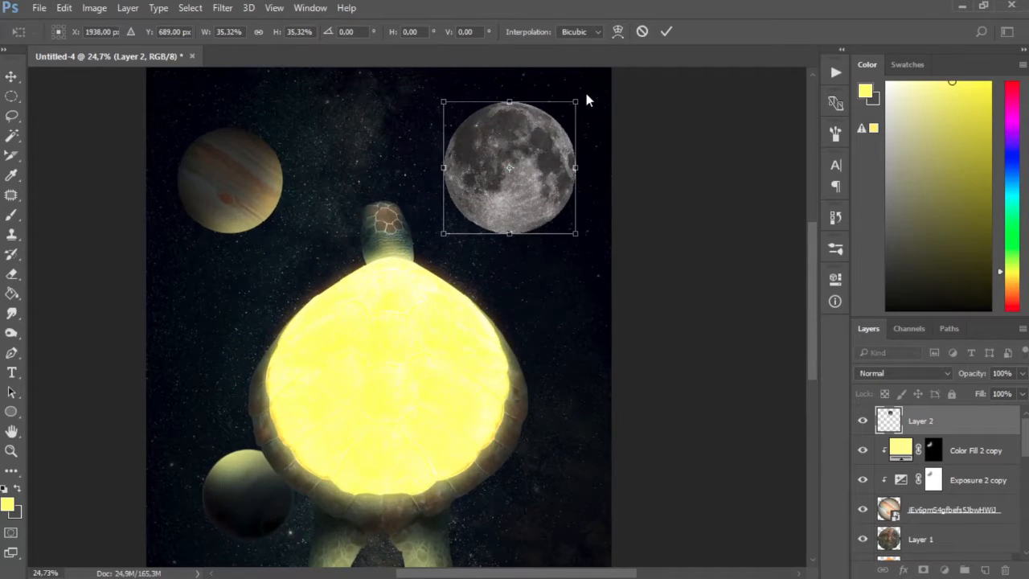
Step: Shrink the moon to about 17.5%, rotate it about -37.9°, and place it near the canvas's upper-right edge
{"action": "left_click_drag", "start_coordinate": [576, 101], "coordinate": [537, 154]}
{"action": "left_click_drag", "start_coordinate": [511, 193], "coordinate": [549, 152]}
{"action": "left_click_drag", "start_coordinate": [575, 206], "coordinate": [616, 164]}
{"action": "scroll", "coordinate": [480, 241], "scroll_direction": "down", "scroll_amount": 3}
{"action": "scroll", "coordinate": [481, 241], "scroll_direction": "up", "scroll_amount": 3}
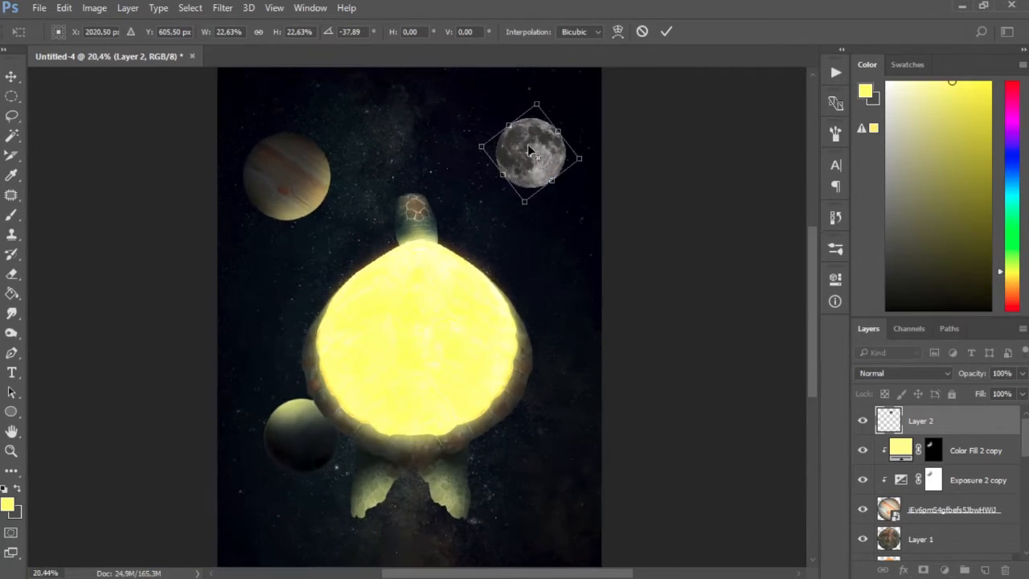
{"action": "mouse_move", "coordinate": [550, 161]}
{"action": "left_mouse_down"}
{"action": "mouse_move", "coordinate": [555, 151]}
{"action": "mouse_move", "coordinate": [585, 154]}
{"action": "mouse_move", "coordinate": [566, 152]}
{"action": "left_mouse_up"}
{"action": "left_click_drag", "start_coordinate": [543, 155], "coordinate": [546, 190]}
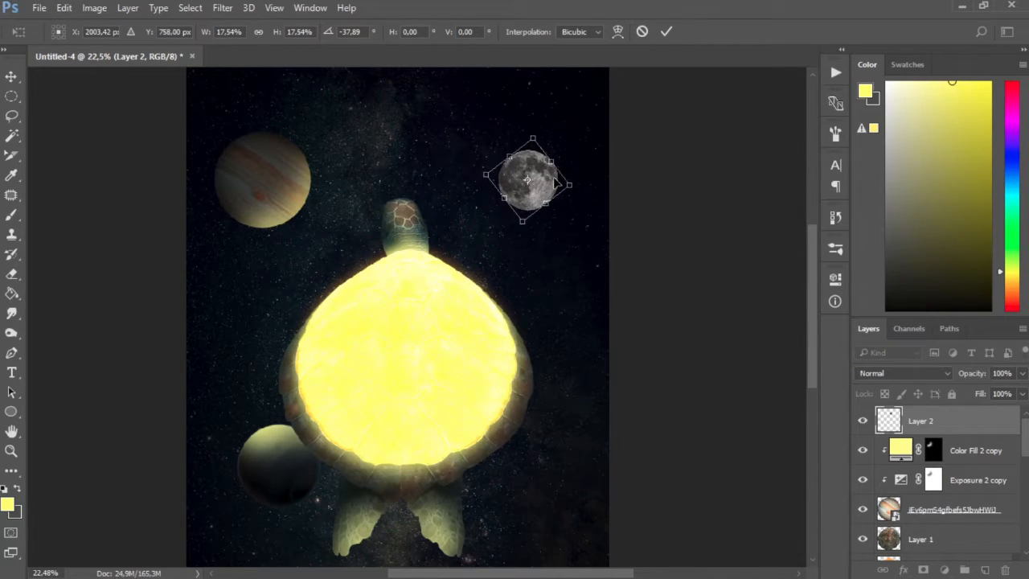
{"action": "key", "text": "Return"}
Step: Duplicate the Exposure 2 copy adjustment above the moon layer, clip it to the moon, and re-clip Color Fill 2 copy to Jupiter
{"action": "left_click", "coordinate": [975, 483]}
{"action": "key", "text": "ctrl+j"}
{"action": "left_click_drag", "start_coordinate": [957, 470], "coordinate": [955, 412]}
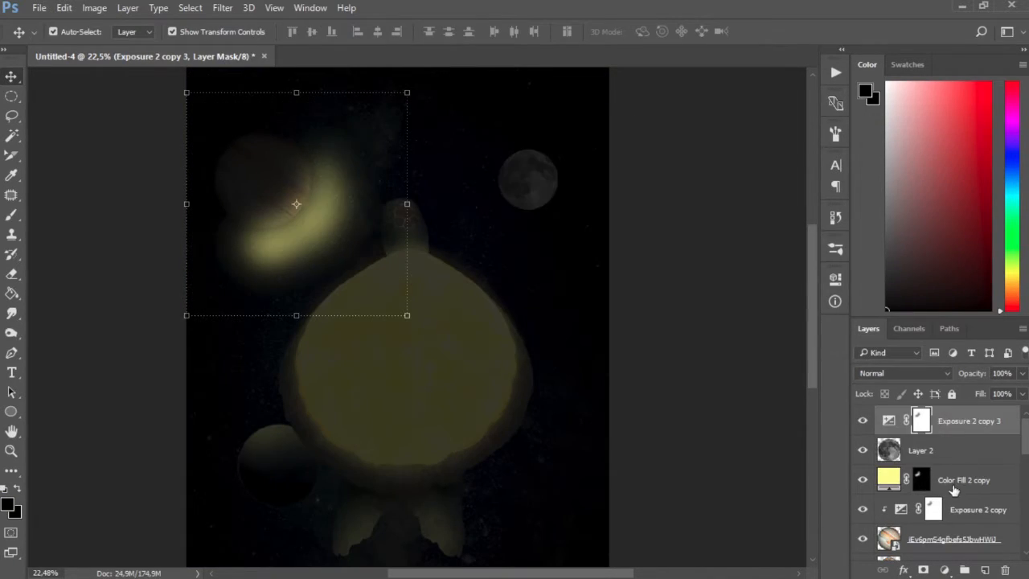
{"action": "left_click", "coordinate": [957, 487]}
{"action": "left_click", "coordinate": [962, 491], "text": "alt"}
{"action": "left_click", "coordinate": [972, 426]}
{"action": "left_click", "coordinate": [969, 433], "text": "alt"}
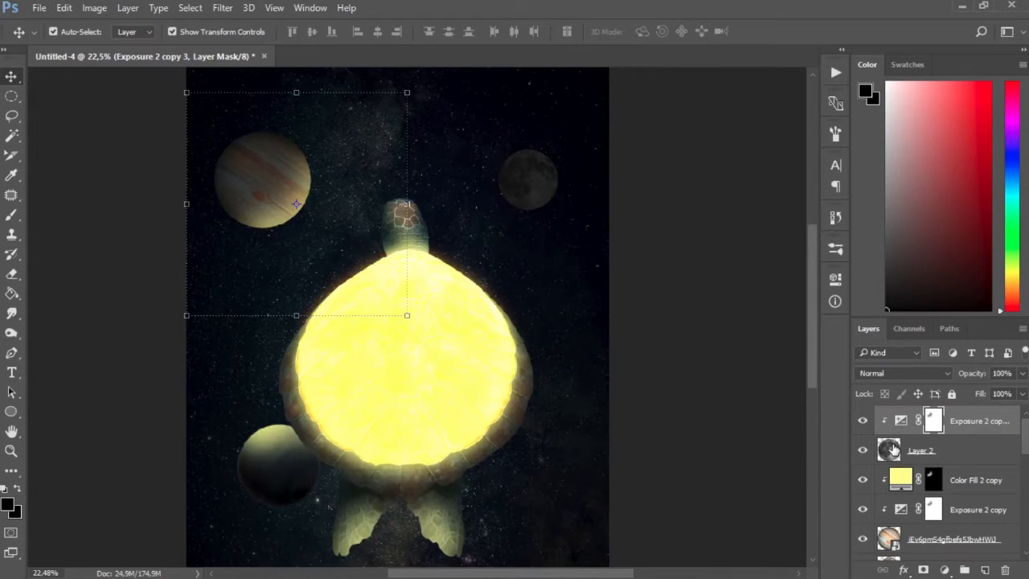
Step: Reset the mask of the moon's clipped exposure adjustment to solid white
{"action": "key", "text": "ctrl+i"}
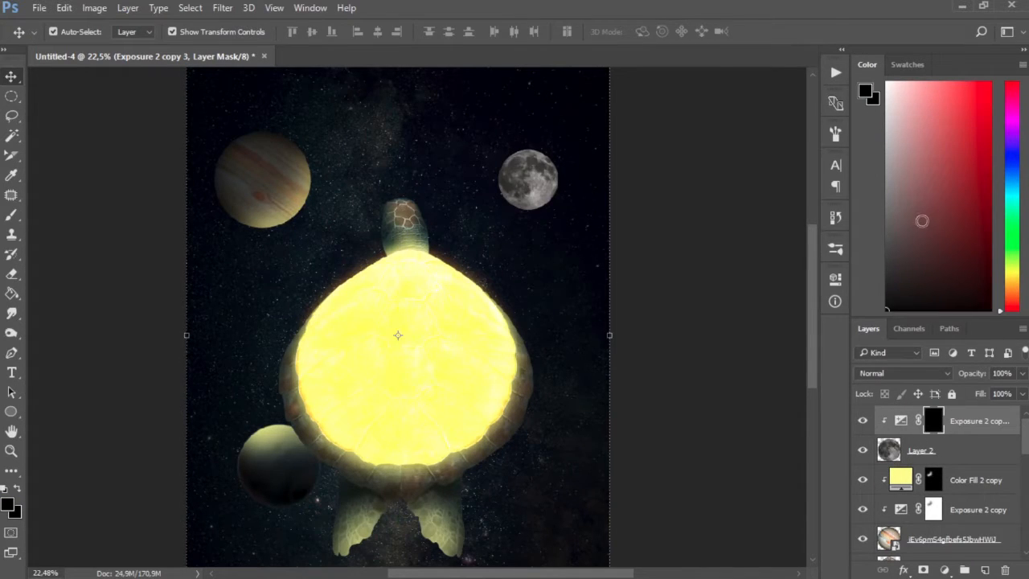
{"action": "left_click", "coordinate": [18, 490]}
{"action": "key", "text": "ctrl+i"}
Step: Paint black on the moon's exposure mask with a soft brush, reduced to 152 px, to brighten the lower-left edge facing the shell
{"action": "key", "text": "b"}
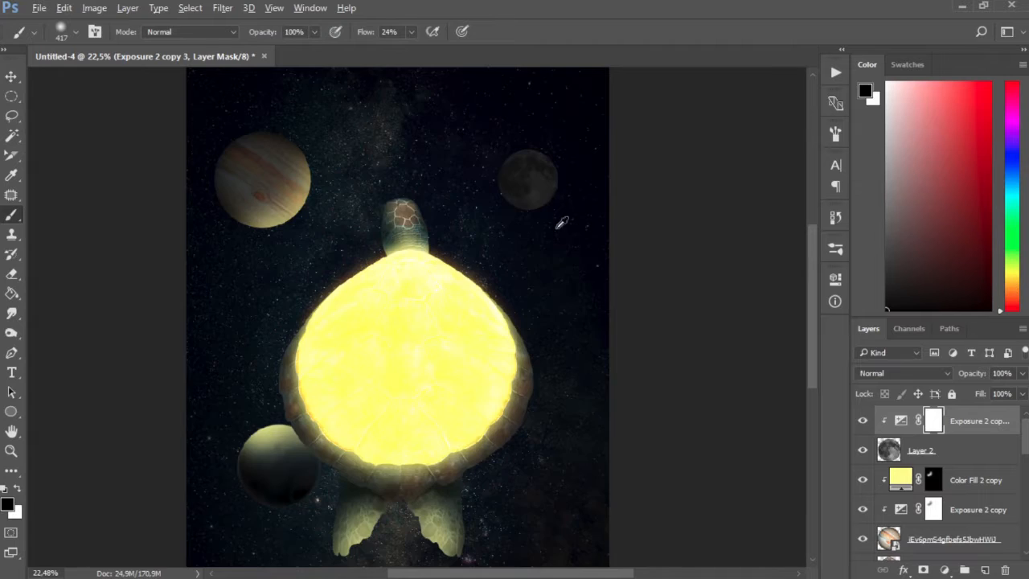
{"action": "scroll", "coordinate": [503, 182], "scroll_direction": "up", "scroll_amount": 3}
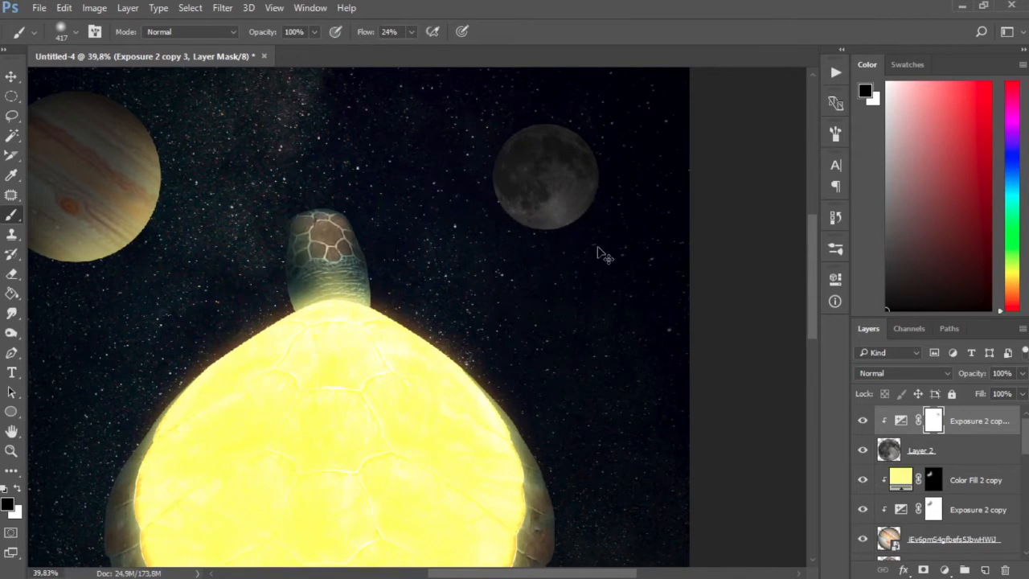
{"action": "right_click", "coordinate": [573, 251]}
{"action": "left_click_drag", "start_coordinate": [697, 288], "coordinate": [715, 290]}
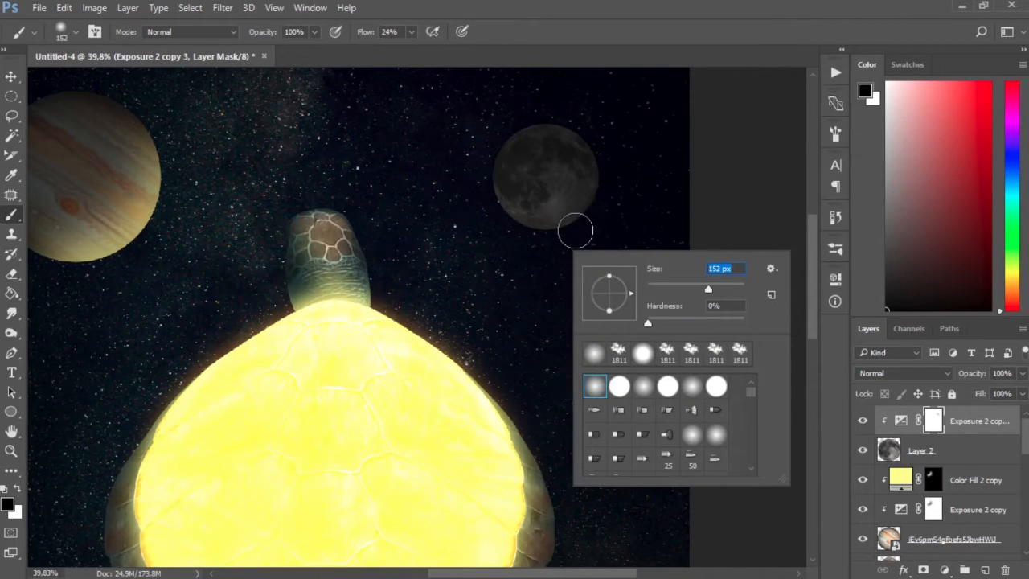
{"action": "key", "text": "Return"}
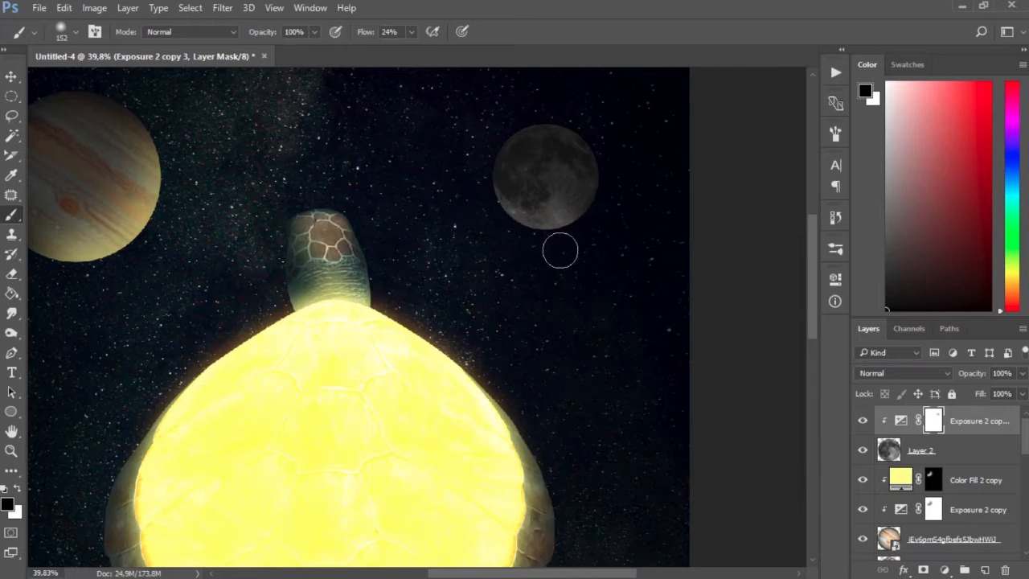
{"action": "scroll", "coordinate": [560, 252], "scroll_direction": "down", "scroll_amount": 5}
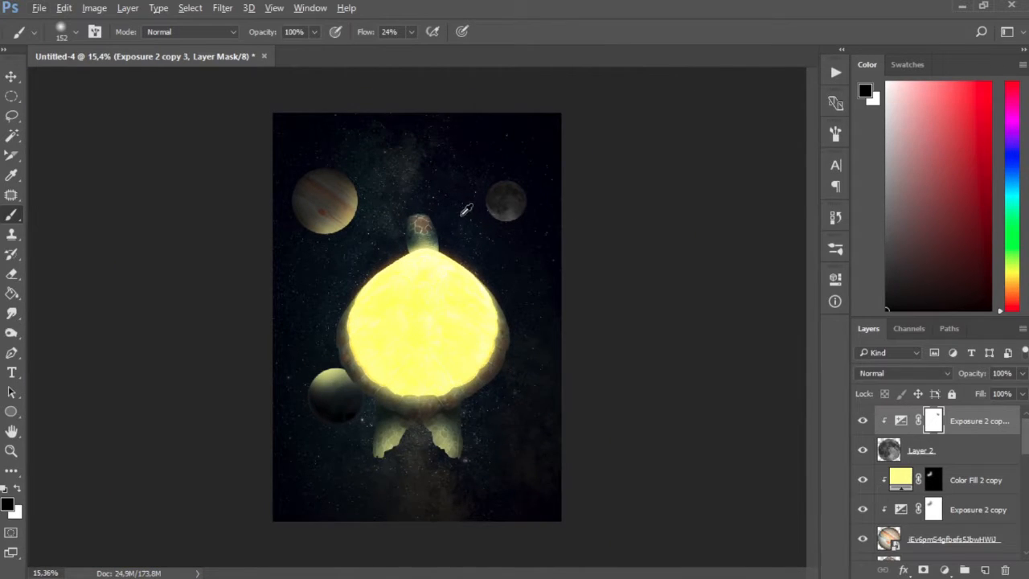
{"action": "scroll", "coordinate": [466, 211], "scroll_direction": "up", "scroll_amount": 5}
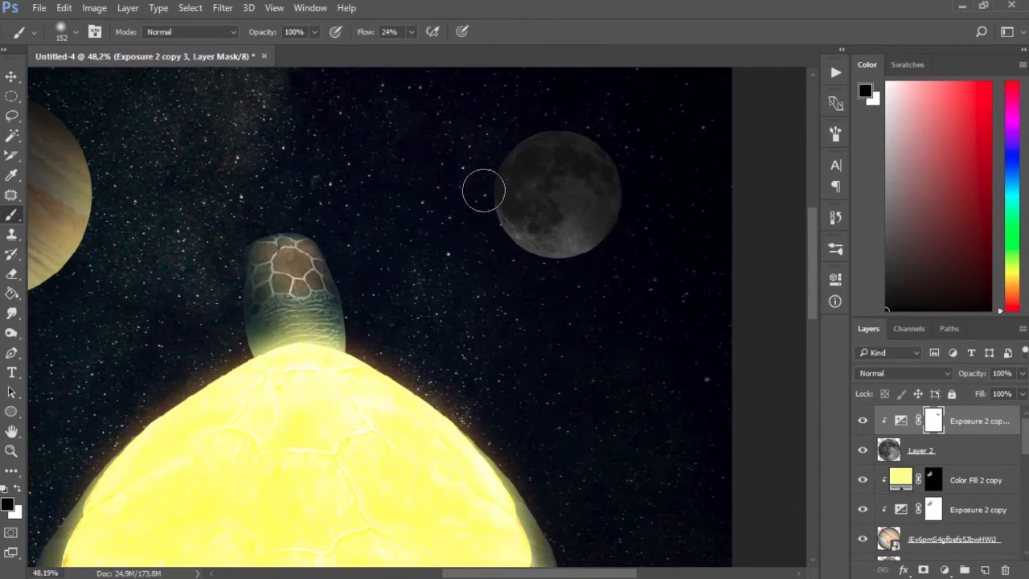
Step: Duplicate the Color Fill 2 copy layer, move the duplicate above the moon's exposure adjustment, and clip it to the moon
{"action": "left_click", "coordinate": [971, 482]}
{"action": "key", "text": "ctrl+j"}
{"action": "left_click_drag", "start_coordinate": [960, 476], "coordinate": [967, 410]}
{"action": "left_click", "coordinate": [930, 433], "text": "alt"}
Step: Reset the mask of the moon's clipped yellow color fill to solid black
{"action": "left_click", "coordinate": [933, 422]}
{"action": "key", "text": "ctrl+i"}
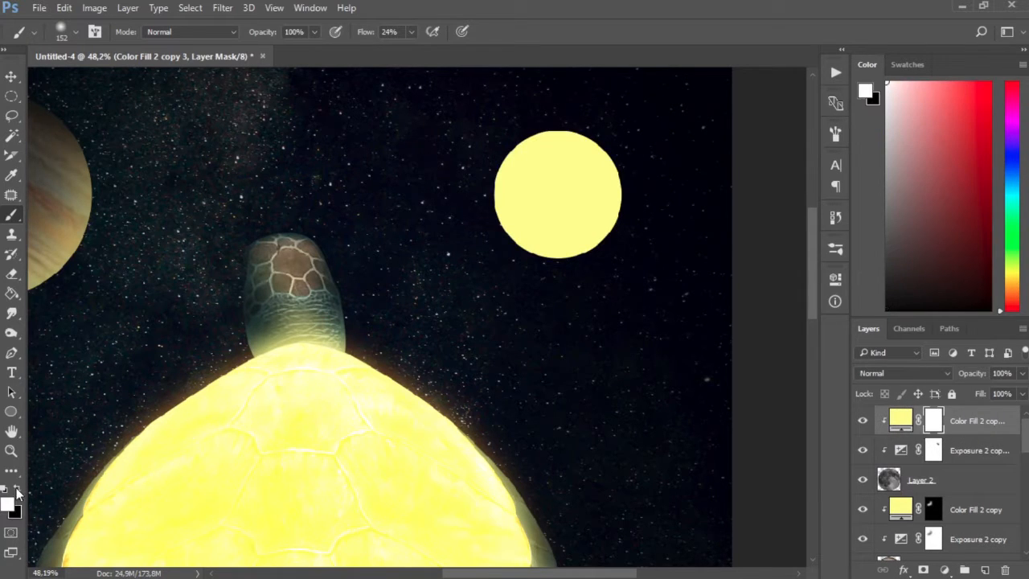
{"action": "key", "text": "ctrl+i"}
Step: Paint white on the moon's color fill mask with soft 152 to 306 px brushes to tint its lower edge yellow
{"action": "scroll", "coordinate": [494, 229], "scroll_direction": "up", "scroll_amount": 2}
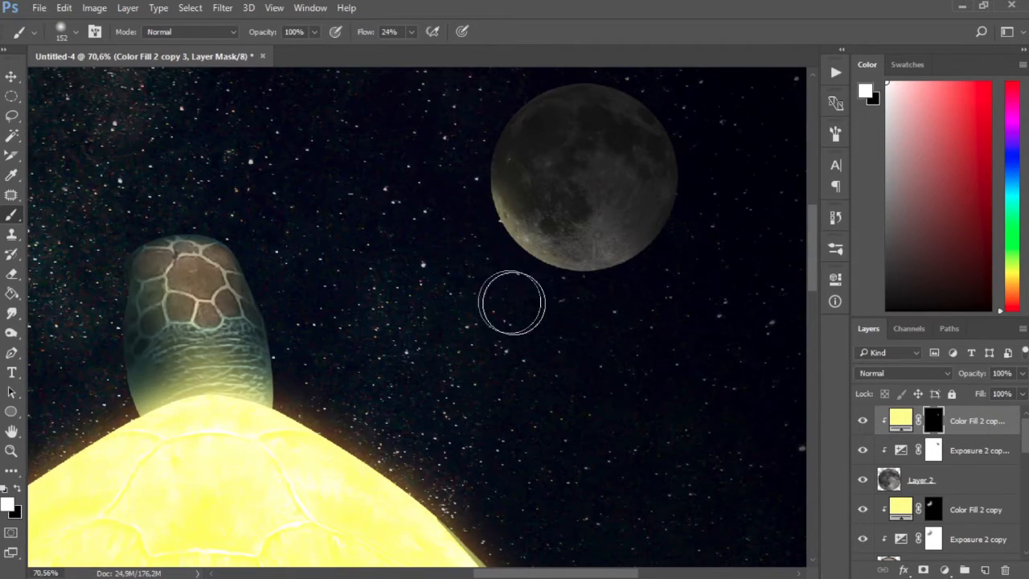
{"action": "left_click_drag", "start_coordinate": [512, 302], "coordinate": [659, 337]}
{"action": "mouse_move", "coordinate": [507, 279]}
{"action": "left_mouse_down"}
{"action": "mouse_move", "coordinate": [613, 308]}
{"action": "mouse_move", "coordinate": [714, 238]}
{"action": "left_mouse_up"}
{"action": "right_click", "coordinate": [661, 275]}
{"action": "left_click", "coordinate": [807, 312]}
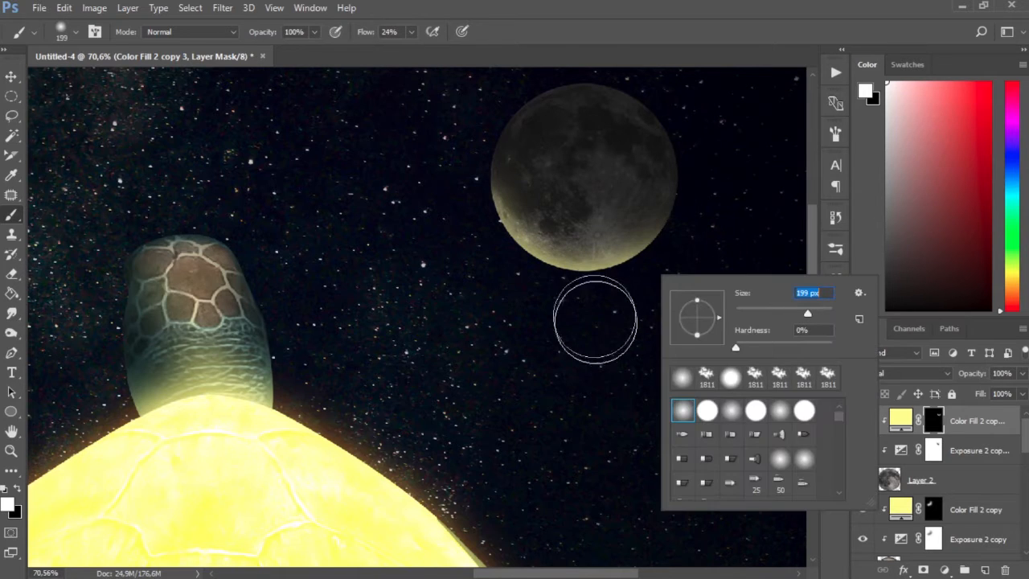
{"action": "left_click", "coordinate": [814, 313]}
{"action": "mouse_move", "coordinate": [557, 330]}
{"action": "left_mouse_down"}
{"action": "mouse_move", "coordinate": [485, 294]}
{"action": "mouse_move", "coordinate": [592, 345]}
{"action": "mouse_move", "coordinate": [642, 323]}
{"action": "left_mouse_up"}
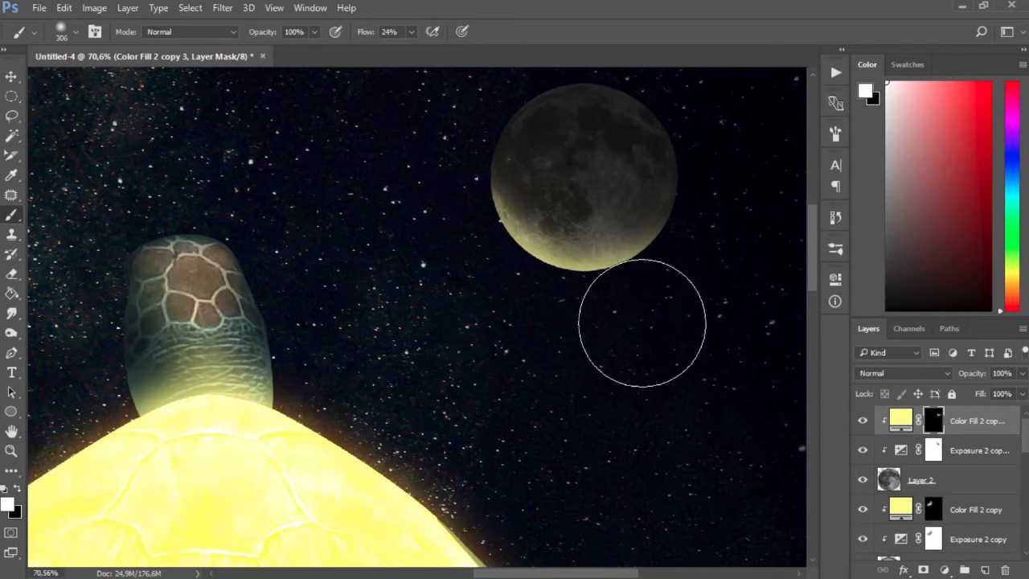
{"action": "scroll", "coordinate": [581, 193], "scroll_direction": "down", "scroll_amount": 4}
{"action": "scroll", "coordinate": [466, 195], "scroll_direction": "up", "scroll_amount": 3}
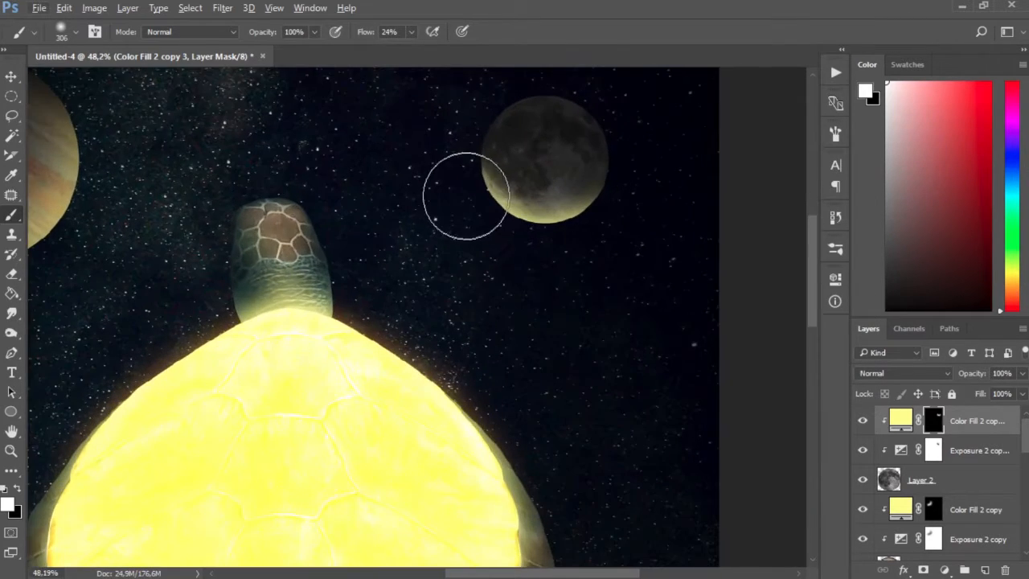
{"action": "scroll", "coordinate": [574, 167], "scroll_direction": "down", "scroll_amount": 4}
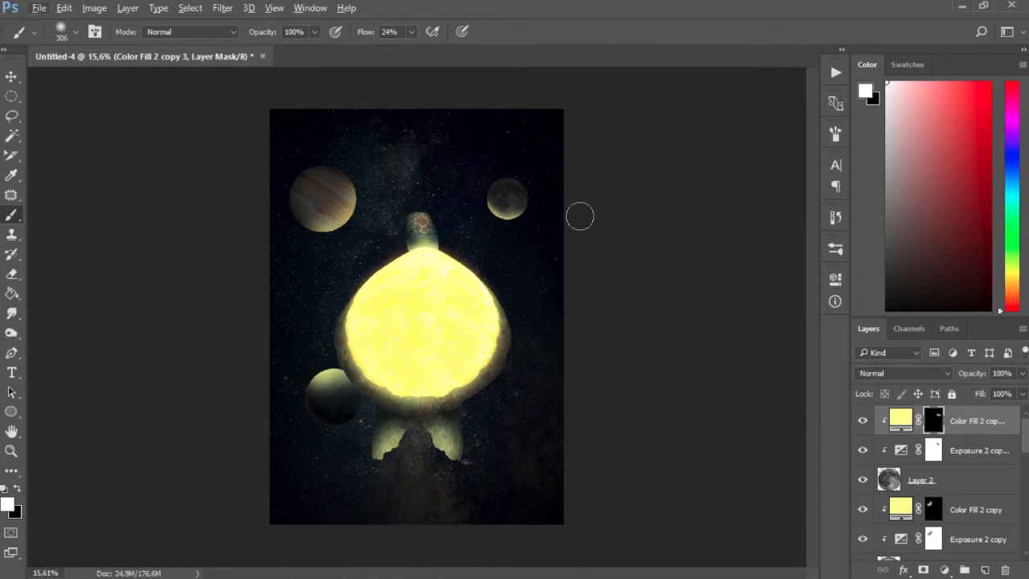
Step: Add a new empty layer directly above the Exposure 1 adjustment of the starry background
{"action": "scroll", "coordinate": [973, 482], "scroll_direction": "down", "scroll_amount": 3}
{"action": "left_click", "coordinate": [964, 487]}
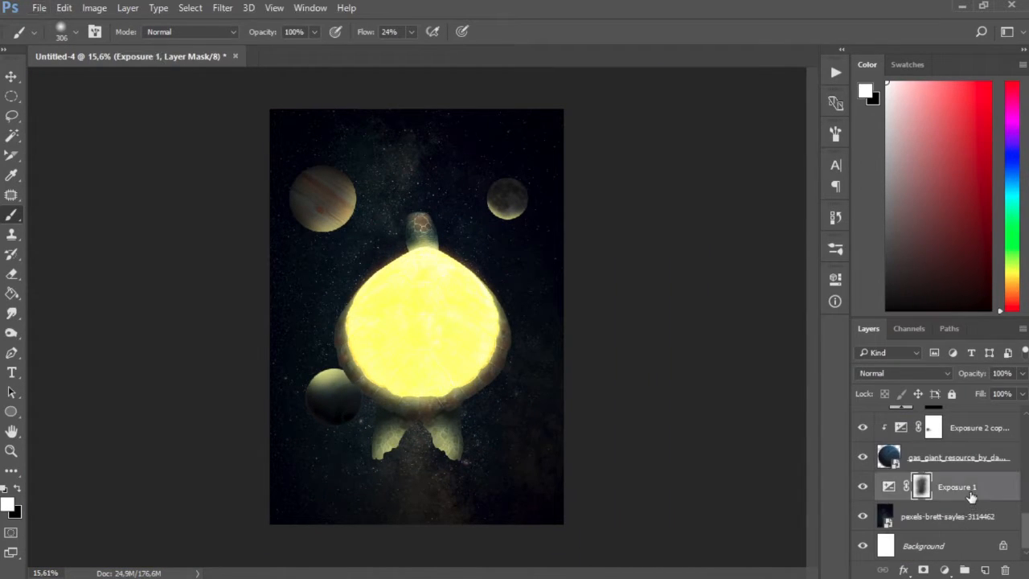
{"action": "left_click", "coordinate": [960, 516]}
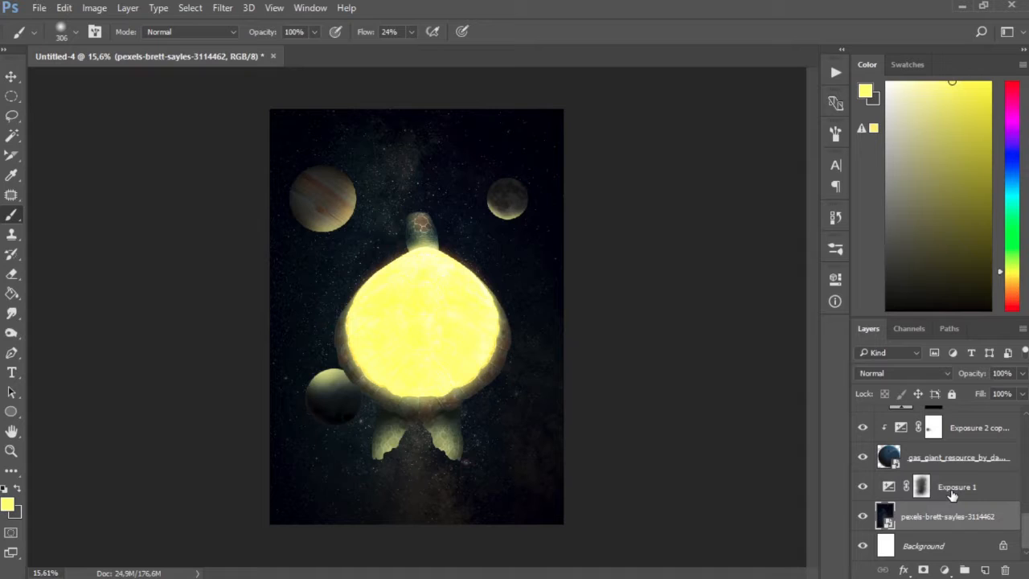
{"action": "left_click", "coordinate": [955, 488]}
{"action": "left_click", "coordinate": [1019, 375]}
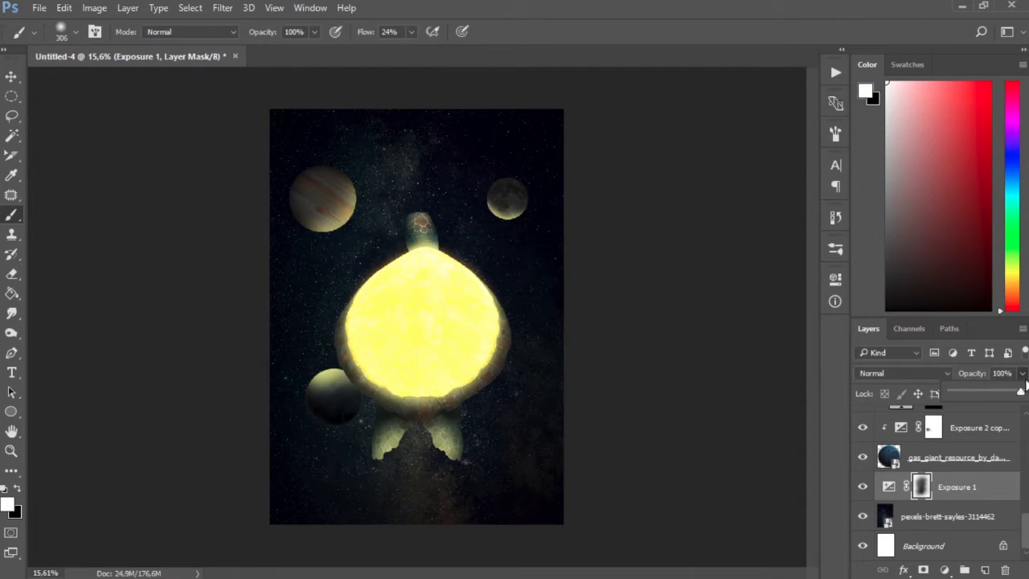
{"action": "left_click", "coordinate": [1024, 375]}
{"action": "left_click", "coordinate": [986, 570]}
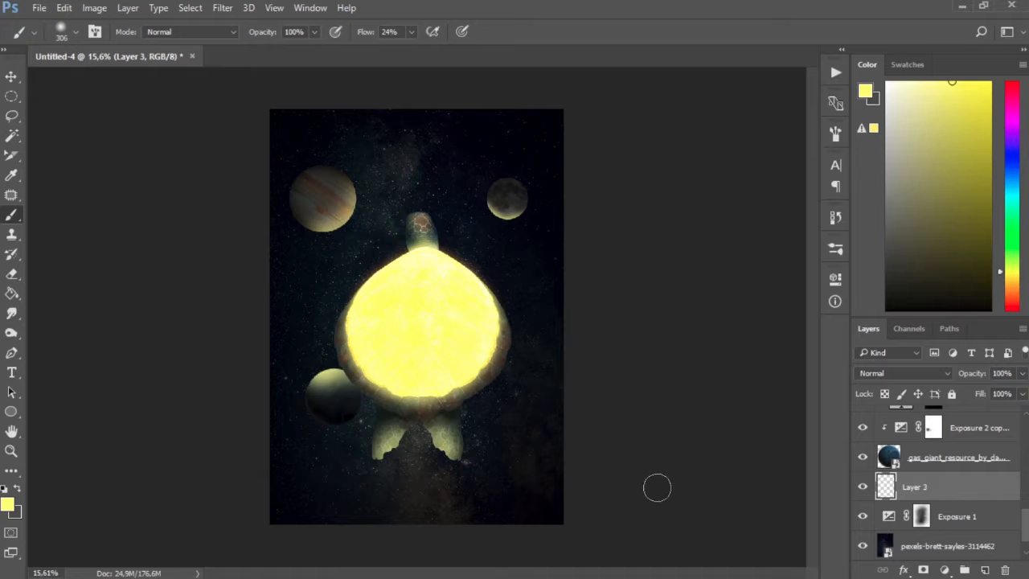
Step: Sample light yellow from the glowing shell and set the soft brush to 1457 px with 6% flow
{"action": "right_click", "coordinate": [433, 277]}
{"action": "left_click_drag", "start_coordinate": [616, 303], "coordinate": [625, 301]}
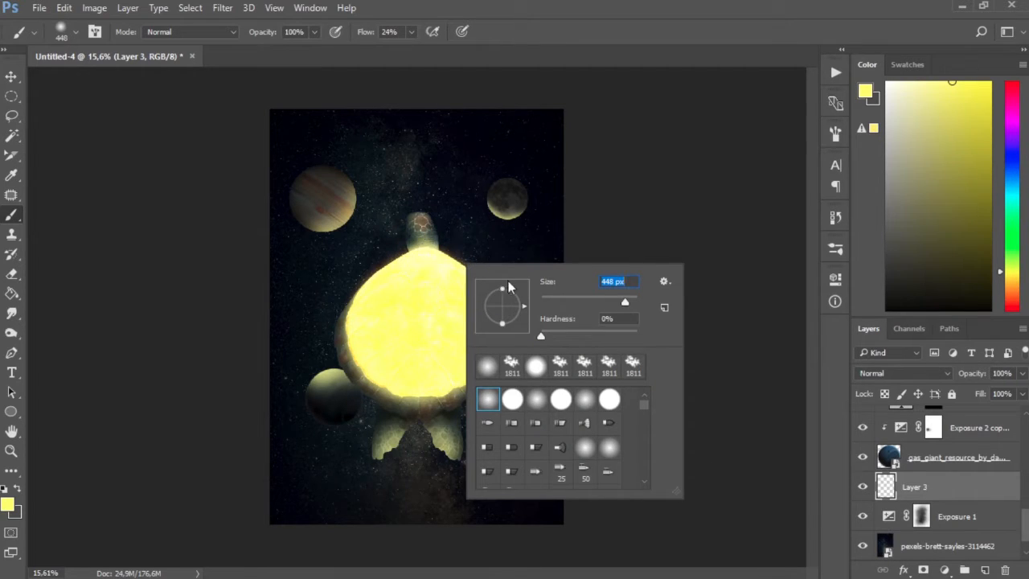
{"action": "left_click", "coordinate": [939, 374]}
{"action": "left_click", "coordinate": [445, 283]}
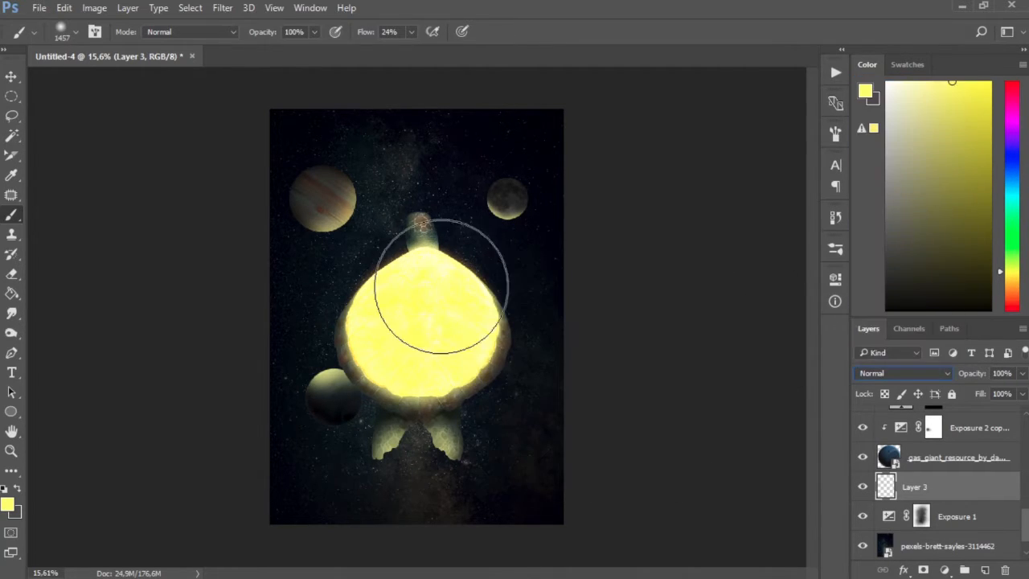
{"action": "left_click", "coordinate": [442, 284], "text": "alt"}
{"action": "left_click", "coordinate": [412, 251]}
{"action": "right_click", "coordinate": [434, 265]}
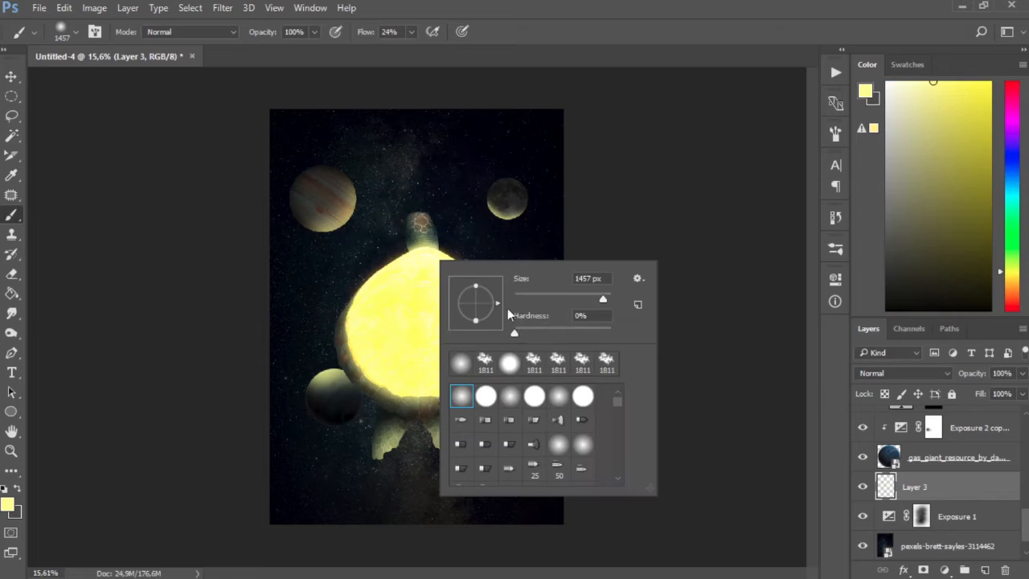
{"action": "left_click", "coordinate": [411, 31]}
{"action": "left_click_drag", "start_coordinate": [405, 46], "coordinate": [399, 50]}
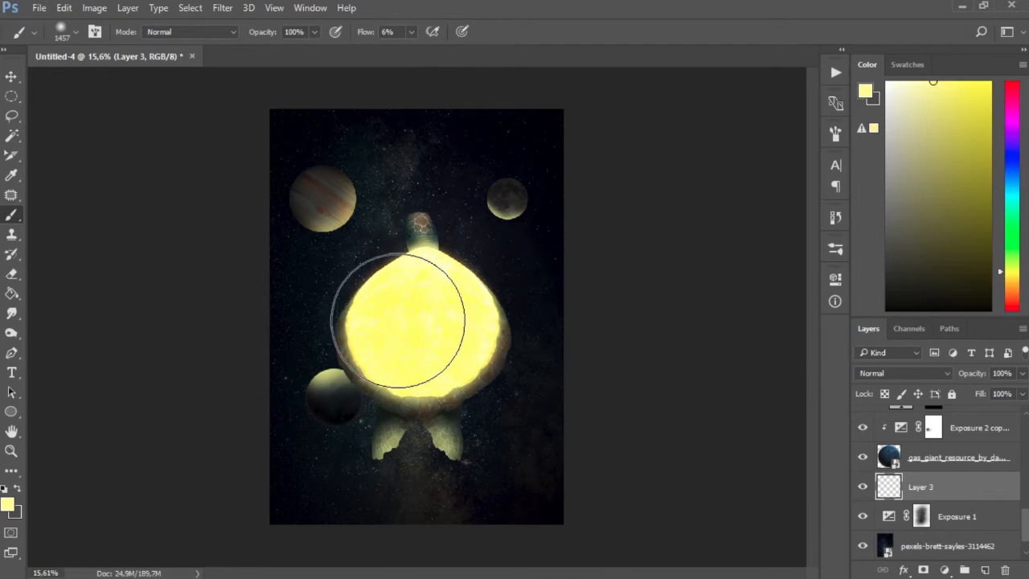
Step: Paint a faint yellow glow behind the turtle around the lower shell and flippers with a 900 px soft brush
{"action": "right_click", "coordinate": [386, 354]}
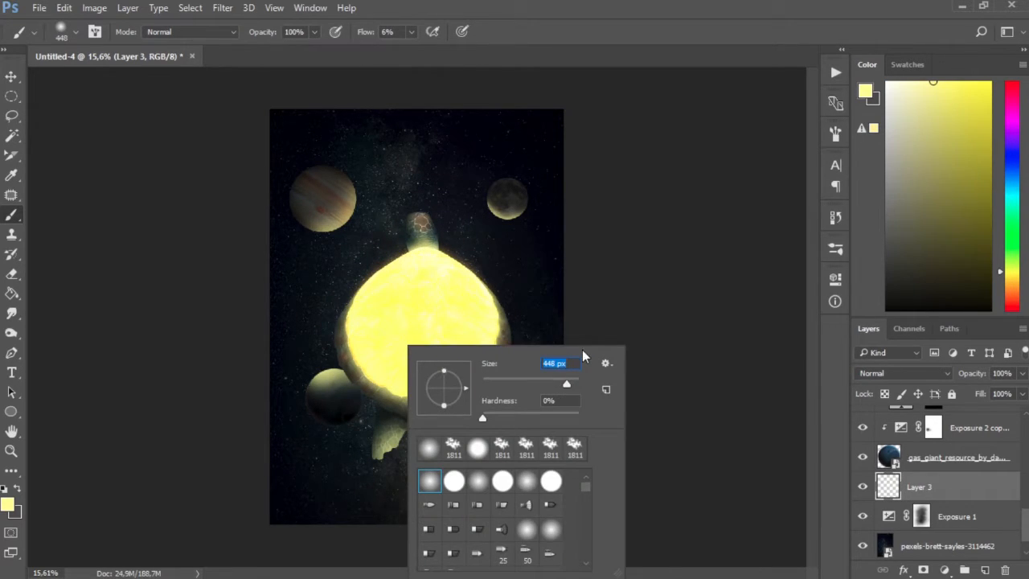
{"action": "left_click", "coordinate": [405, 432]}
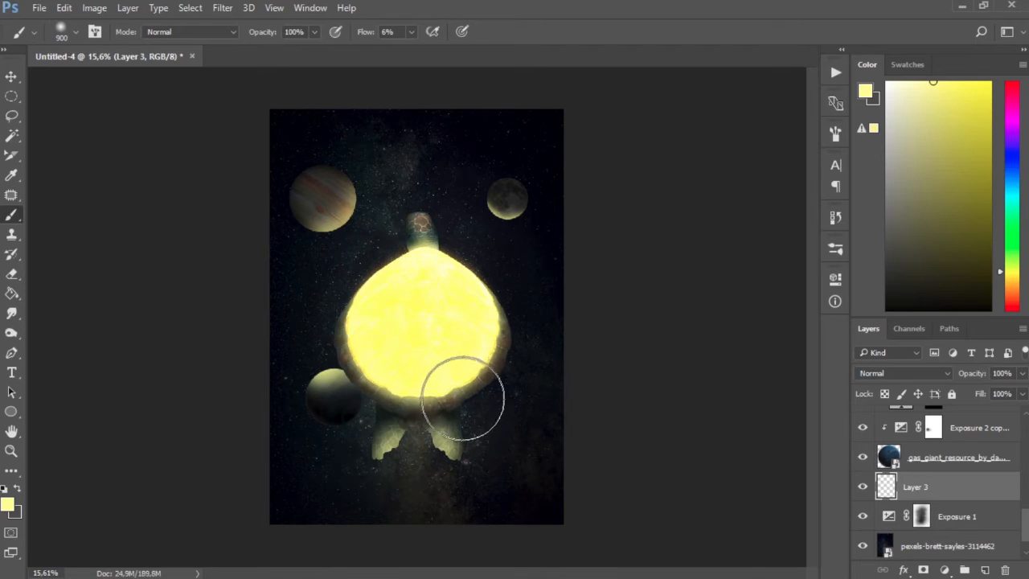
{"action": "mouse_move", "coordinate": [444, 427]}
{"action": "left_mouse_down"}
{"action": "mouse_move", "coordinate": [475, 365]}
{"action": "mouse_move", "coordinate": [476, 331]}
{"action": "mouse_move", "coordinate": [418, 249]}
{"action": "mouse_move", "coordinate": [371, 322]}
{"action": "mouse_move", "coordinate": [397, 369]}
{"action": "mouse_move", "coordinate": [380, 338]}
{"action": "mouse_move", "coordinate": [425, 197]}
{"action": "mouse_move", "coordinate": [471, 367]}
{"action": "mouse_move", "coordinate": [413, 442]}
{"action": "left_mouse_up"}
{"action": "scroll", "coordinate": [506, 243], "scroll_direction": "down", "scroll_amount": 2}
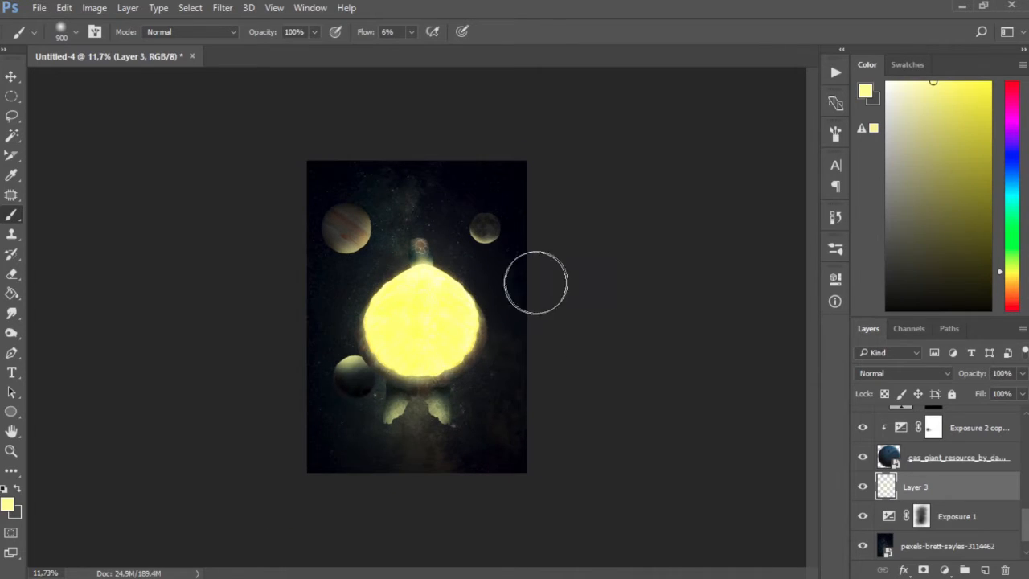
{"action": "scroll", "coordinate": [459, 273], "scroll_direction": "up", "scroll_amount": 2}
{"action": "scroll", "coordinate": [461, 274], "scroll_direction": "up", "scroll_amount": 1}
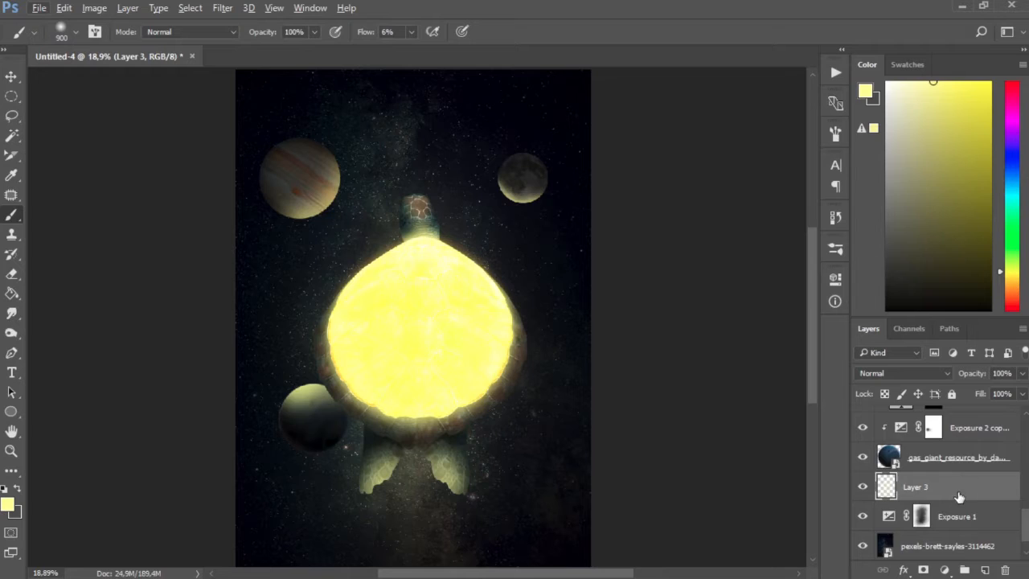
Step: Add a new empty layer at the very top of the layer stack
{"action": "scroll", "coordinate": [957, 482], "scroll_direction": "up", "scroll_amount": 3}
{"action": "left_click", "coordinate": [961, 422]}
{"action": "left_click", "coordinate": [985, 569]}
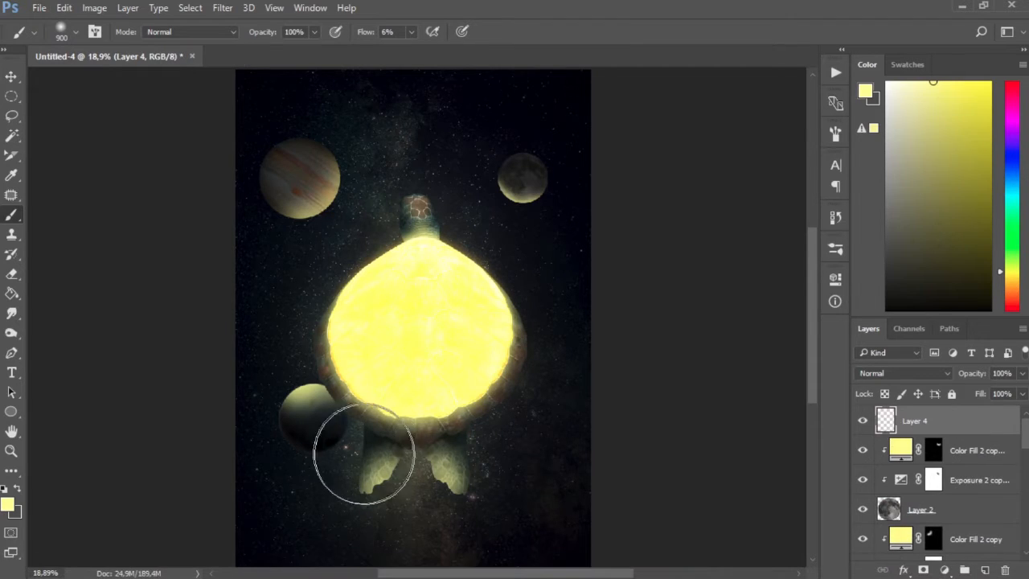
Step: Choose the 27 px spatter brush tip, enlarge it to 354 px at 100% flow, and set the new layer's blend mode to Linear Dodge (Add)
{"action": "right_click", "coordinate": [408, 289]}
{"action": "scroll", "coordinate": [544, 462], "scroll_direction": "down", "scroll_amount": 5}
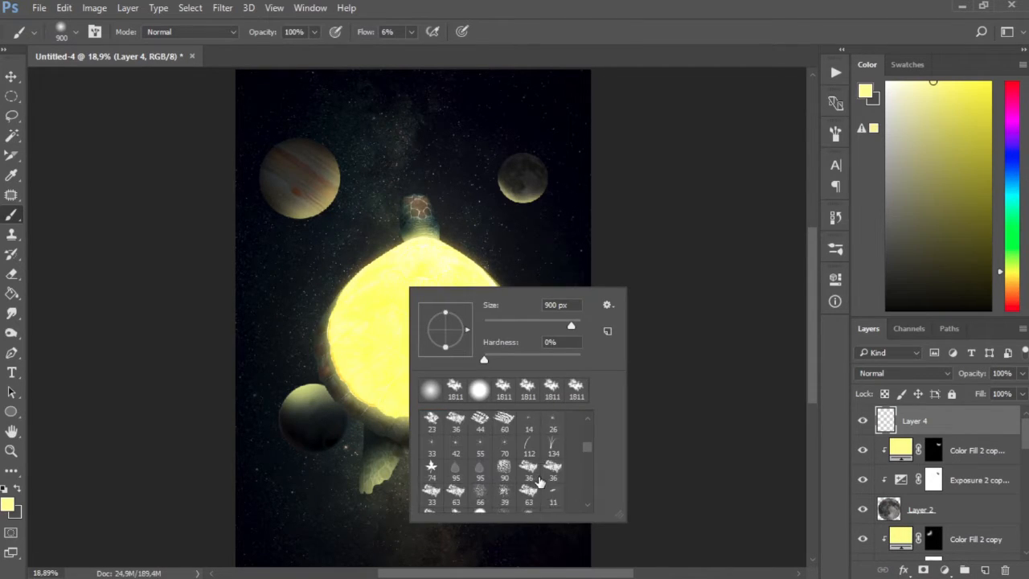
{"action": "left_click", "coordinate": [553, 496]}
{"action": "right_click", "coordinate": [409, 263]}
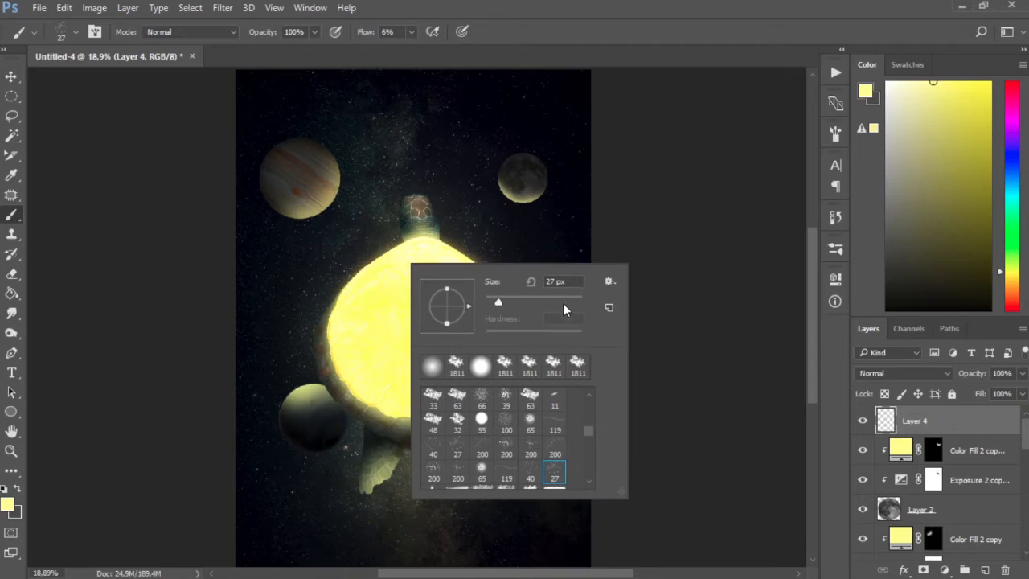
{"action": "key", "text": "Return"}
{"action": "left_click", "coordinate": [410, 32]}
{"action": "left_click_drag", "start_coordinate": [403, 50], "coordinate": [490, 56]}
{"action": "left_click", "coordinate": [924, 374]}
{"action": "left_click", "coordinate": [892, 187]}
{"action": "left_click", "coordinate": [341, 259]}
{"action": "scroll", "coordinate": [379, 249], "scroll_direction": "up", "scroll_amount": 3}
{"action": "scroll", "coordinate": [383, 253], "scroll_direction": "up", "scroll_amount": 2}
{"action": "key", "text": "ctrl+z"}
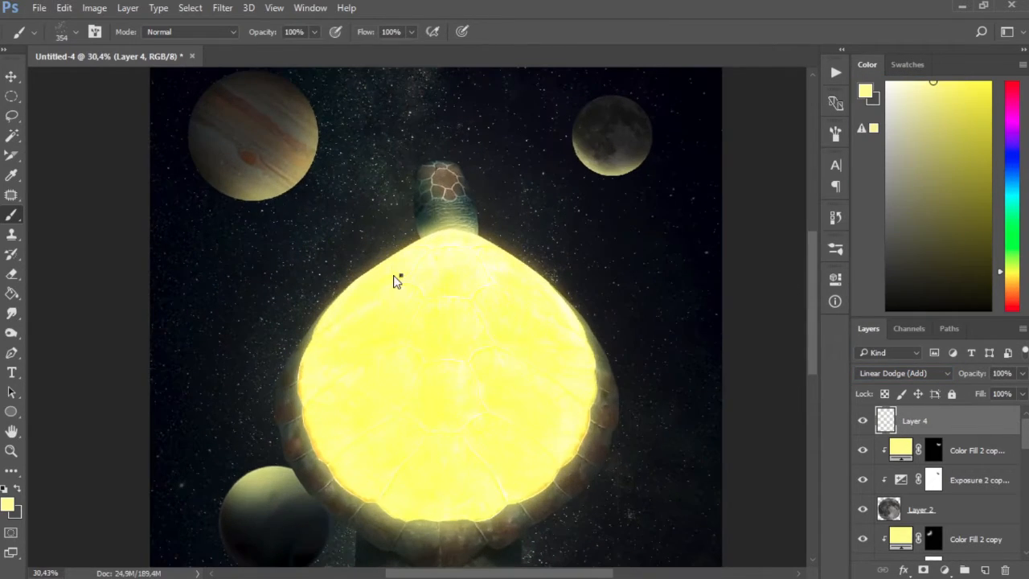
{"action": "right_click", "coordinate": [392, 274]}
{"action": "left_click", "coordinate": [374, 273]}
{"action": "key", "text": "ctrl+z"}
Step: Paint small yellow particles along the shell's upper-left edge with a scattered-dots brush tip set to 432 px
{"action": "right_click", "coordinate": [543, 240]}
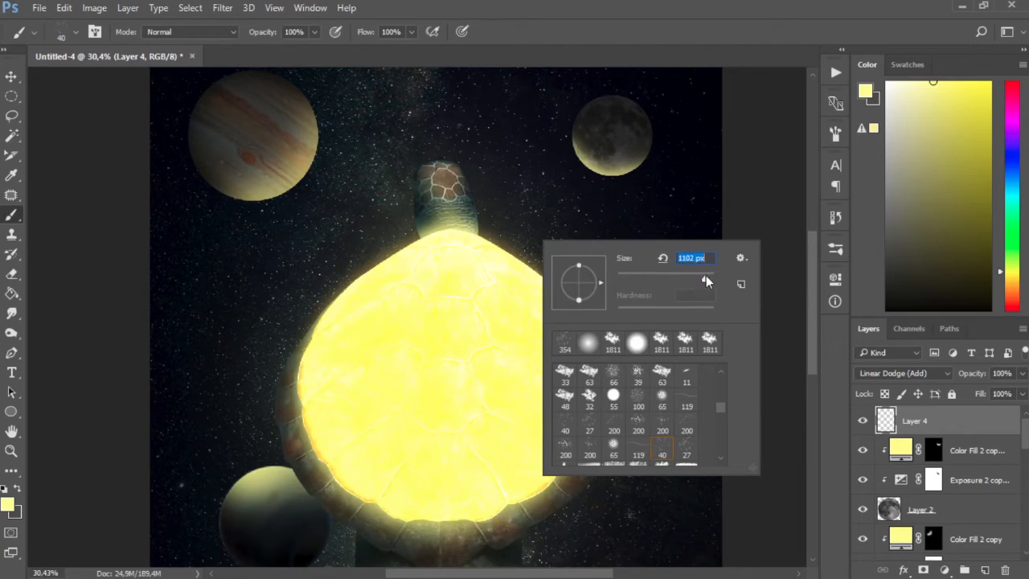
{"action": "key", "text": "Return"}
{"action": "right_click", "coordinate": [439, 306]}
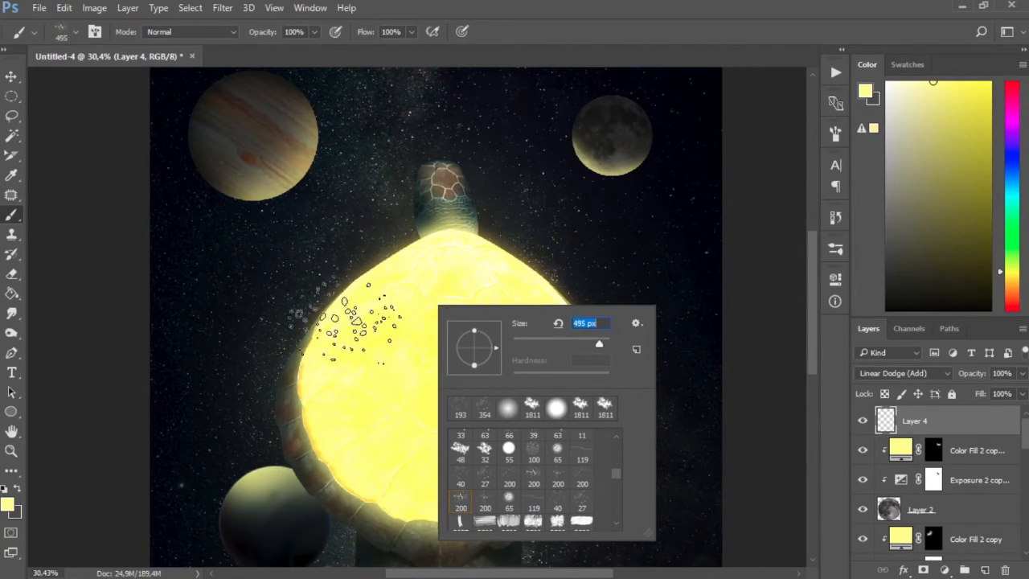
{"action": "key", "text": "Return"}
{"action": "right_click", "coordinate": [385, 271]}
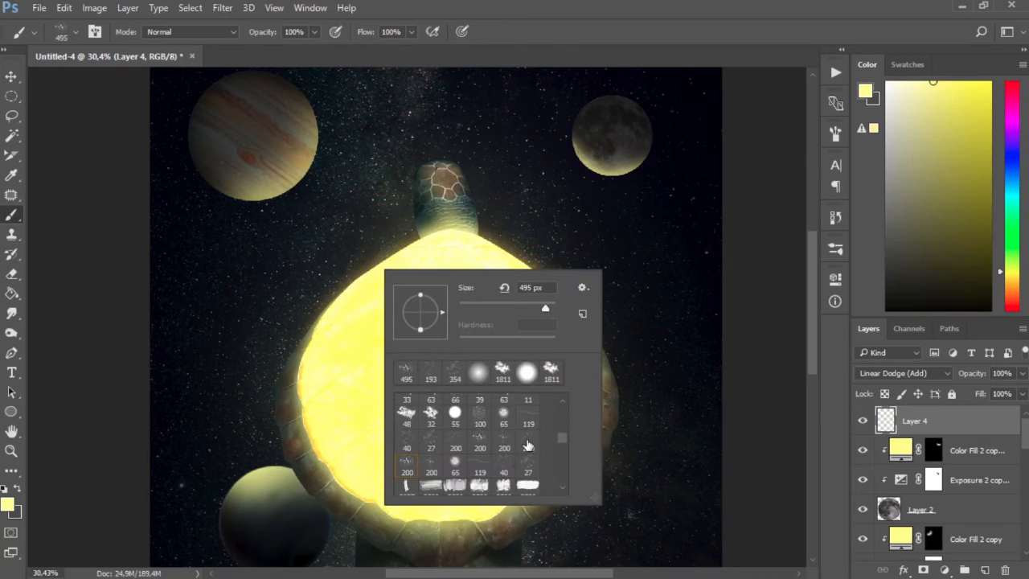
{"action": "key", "text": "Return"}
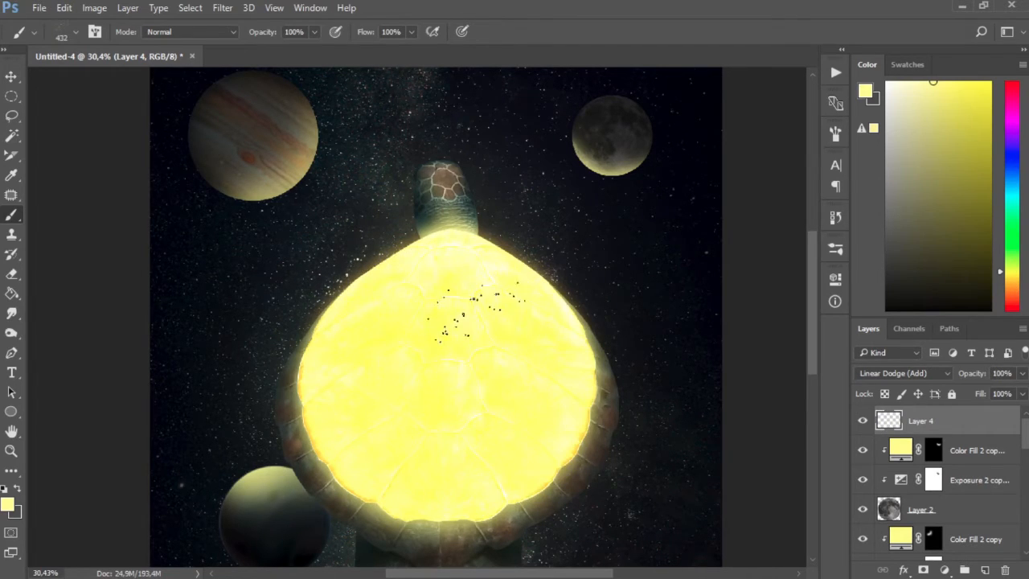
Step: Paint yellow particles around the shell's left, right and lower edges, rotating the 432 px scatter brush tip to follow each curve
{"action": "right_click", "coordinate": [507, 305]}
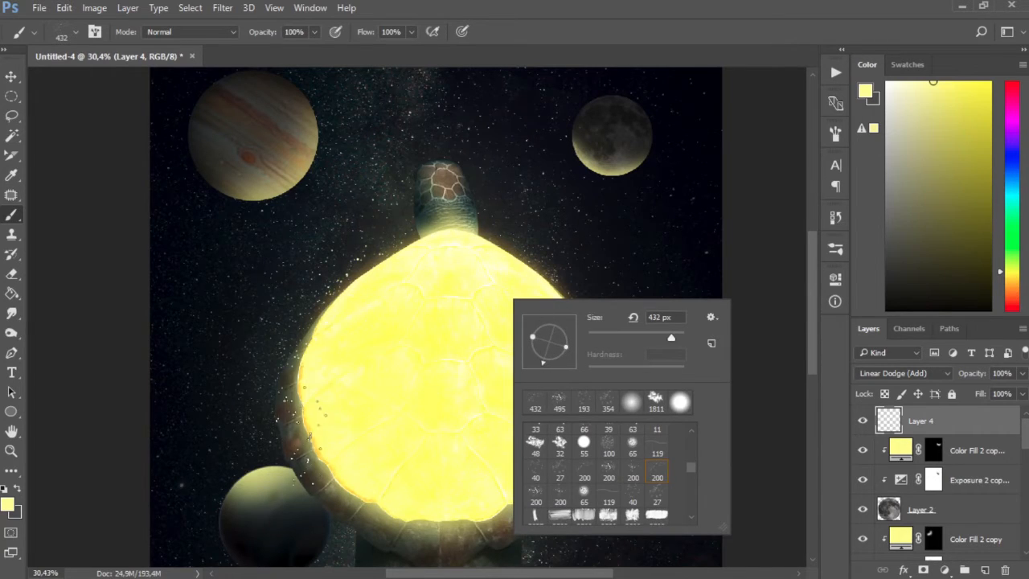
{"action": "key", "text": "Return"}
{"action": "right_click", "coordinate": [516, 371]}
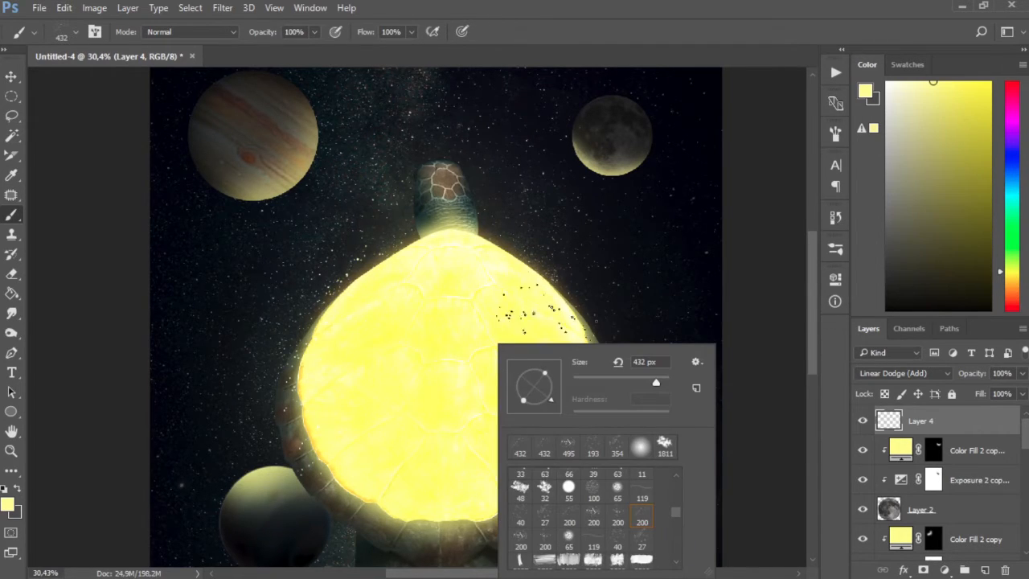
{"action": "key", "text": "Return"}
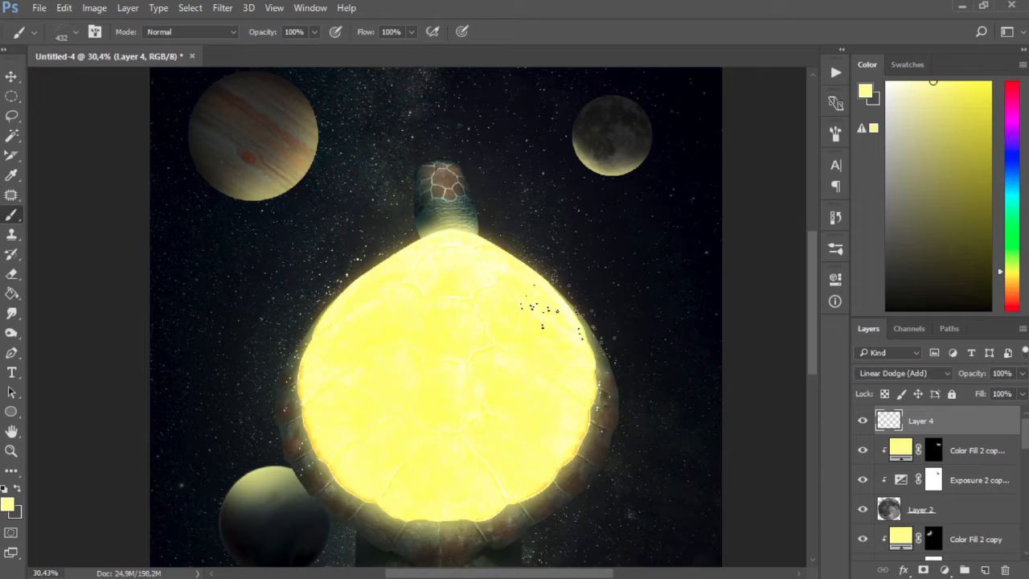
{"action": "right_click", "coordinate": [424, 354]}
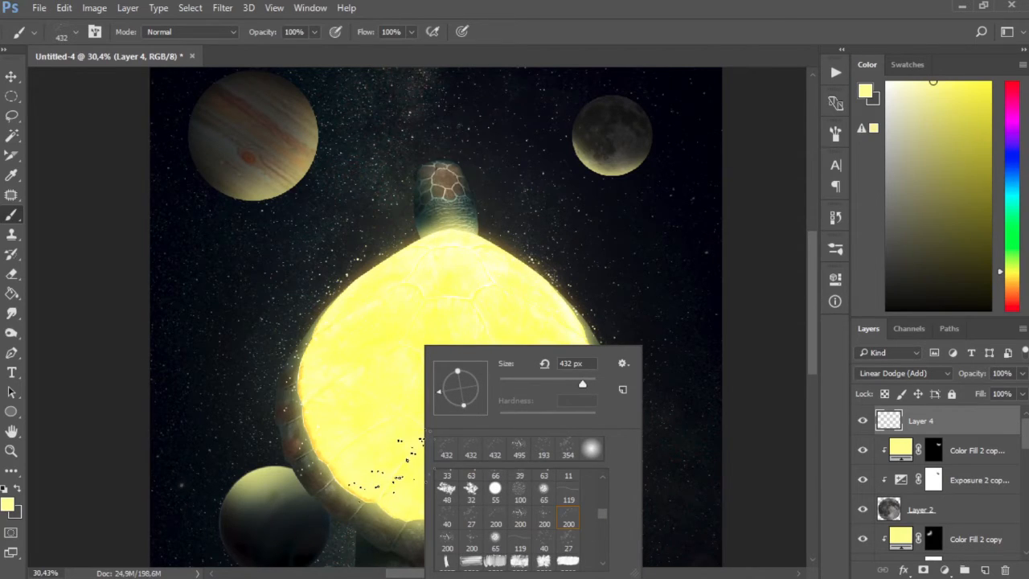
{"action": "key", "text": "Return"}
{"action": "right_click", "coordinate": [458, 432]}
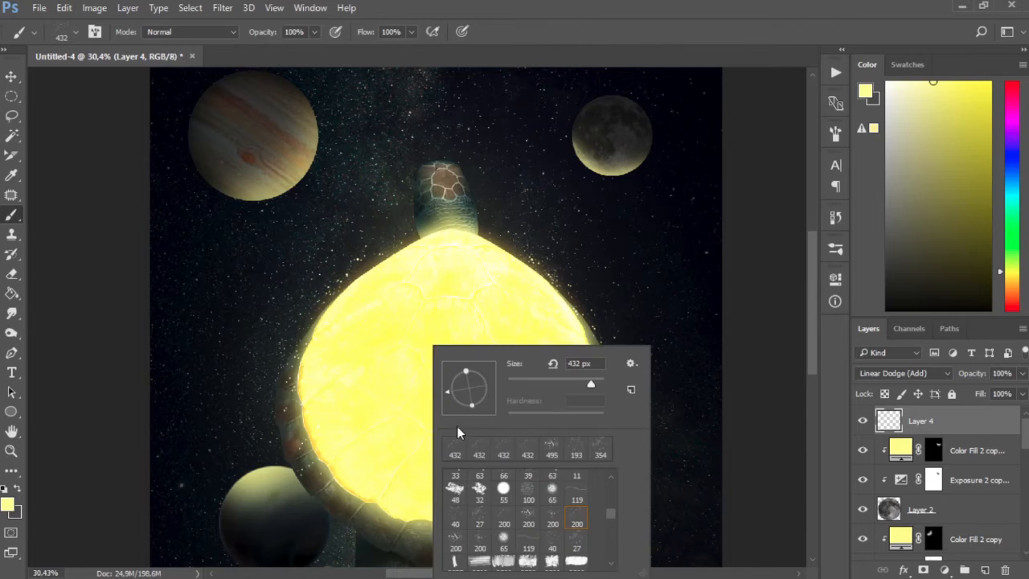
{"action": "key", "text": "Return"}
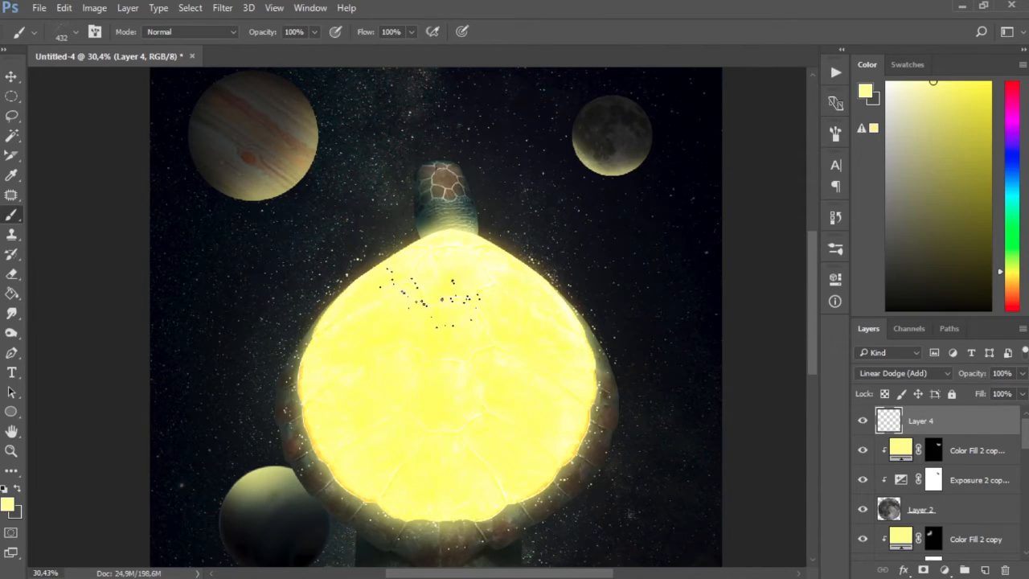
Step: Paint larger yellow specks beside the turtle's neck and upper shell edge with another 200 px scatter tip enlarged to 417 px
{"action": "right_click", "coordinate": [425, 302]}
{"action": "key", "text": "Return"}
{"action": "right_click", "coordinate": [407, 294]}
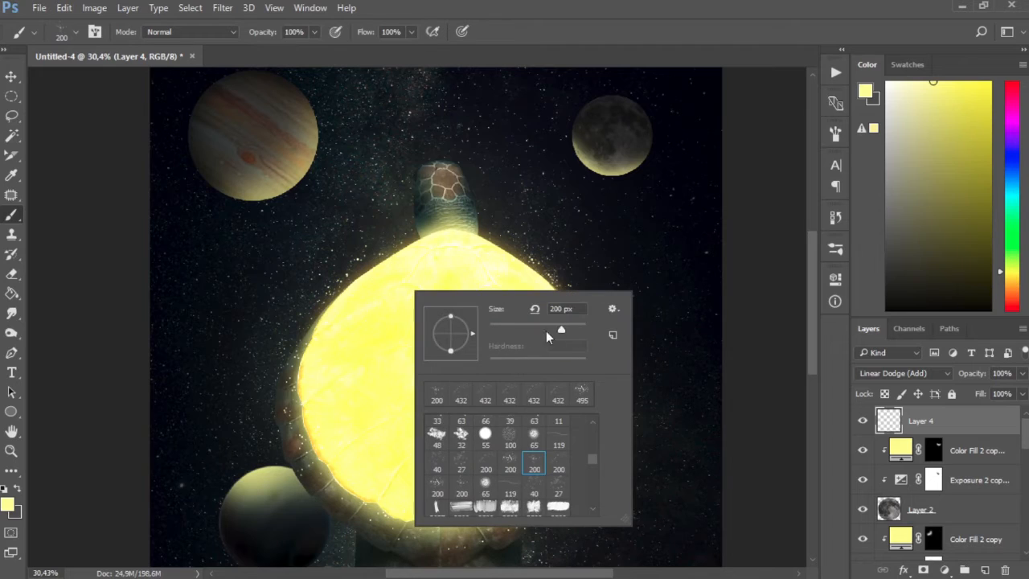
{"action": "key", "text": "Return"}
{"action": "right_click", "coordinate": [394, 233]}
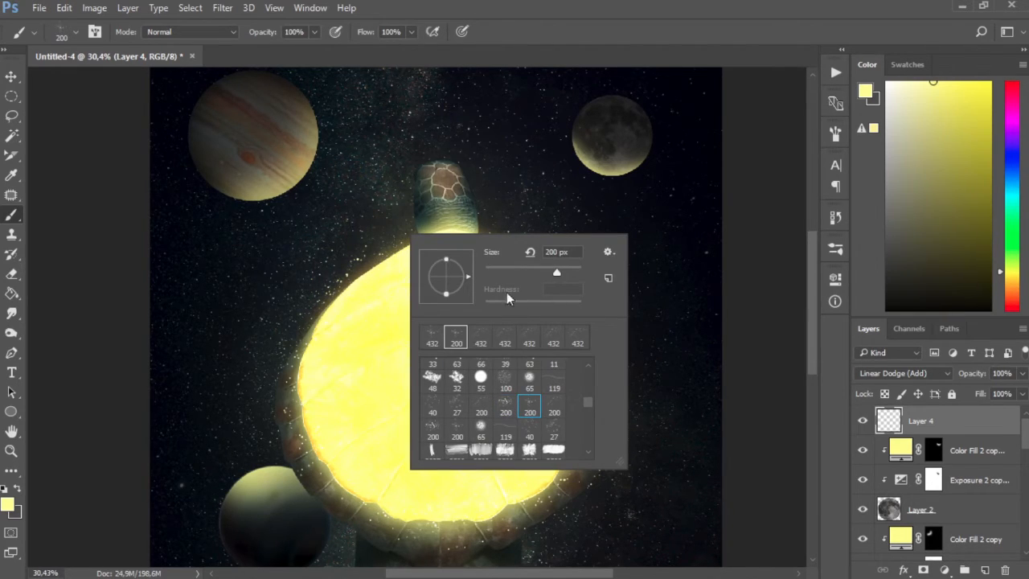
{"action": "double_click", "coordinate": [452, 430]}
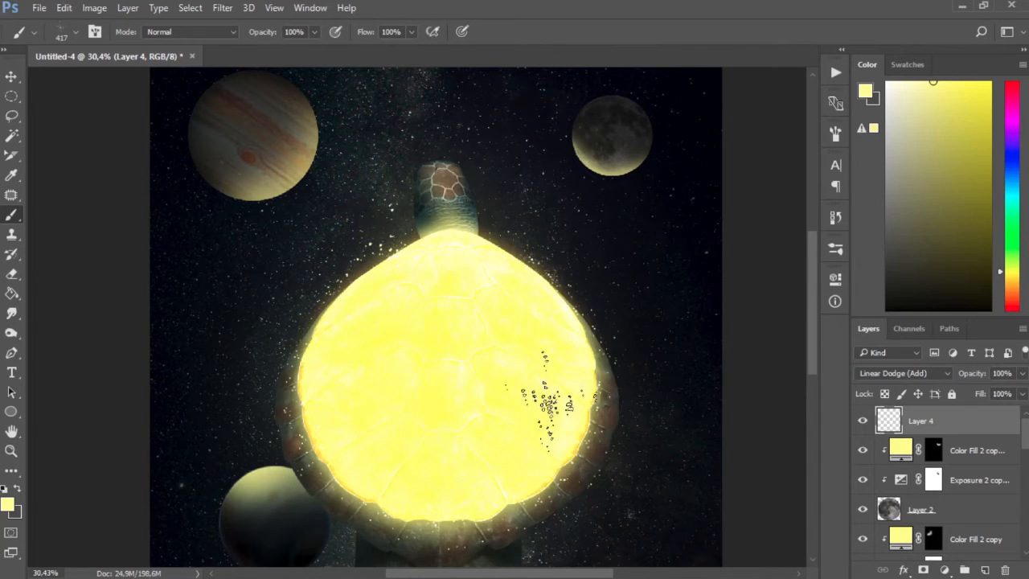
Step: Switch to a 480 px scatter brush tip and add more yellow particles around the shell
{"action": "right_click", "coordinate": [483, 284]}
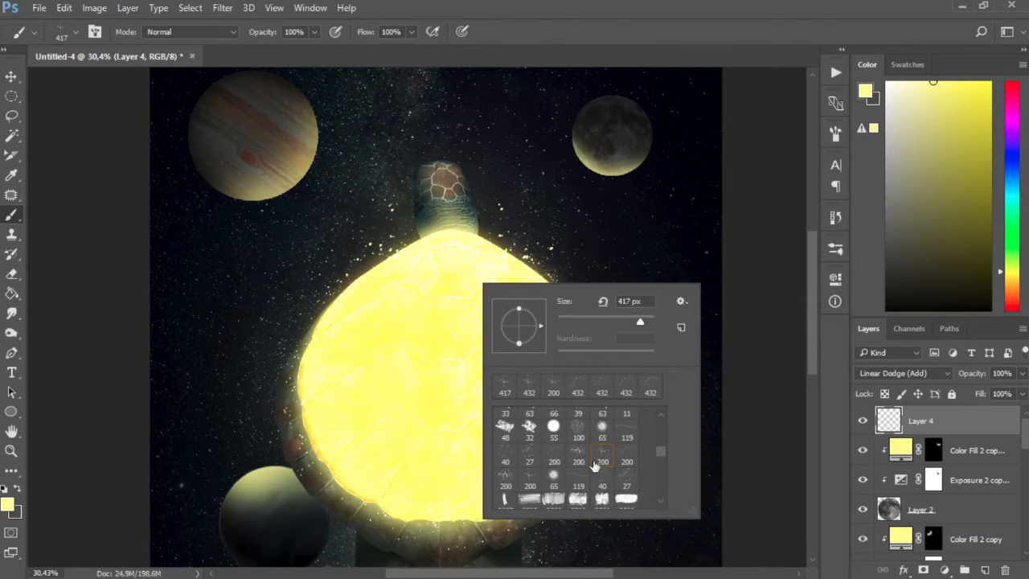
{"action": "left_click", "coordinate": [425, 344]}
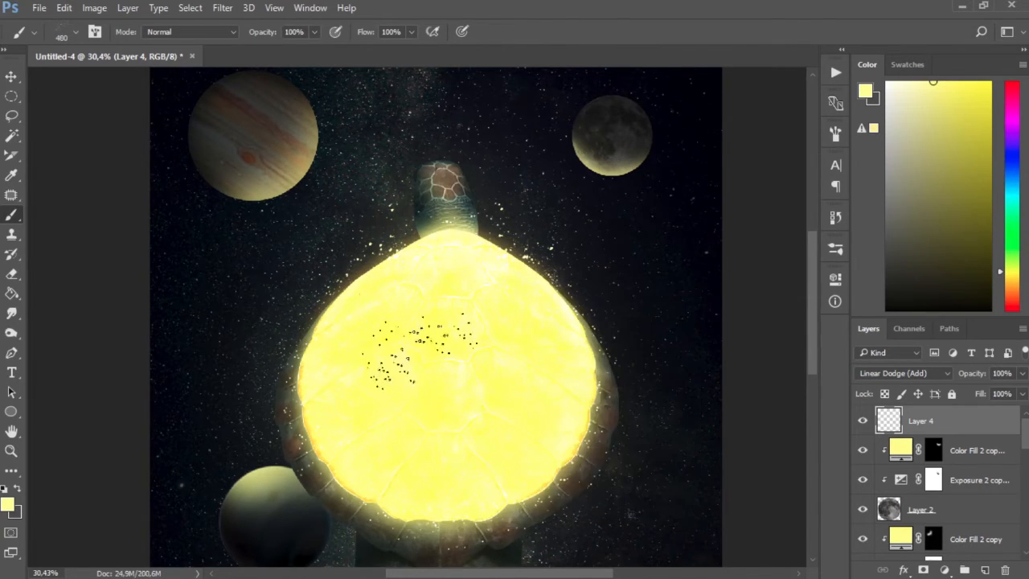
{"action": "scroll", "coordinate": [340, 241], "scroll_direction": "down", "scroll_amount": 7}
{"action": "scroll", "coordinate": [344, 239], "scroll_direction": "down", "scroll_amount": 2}
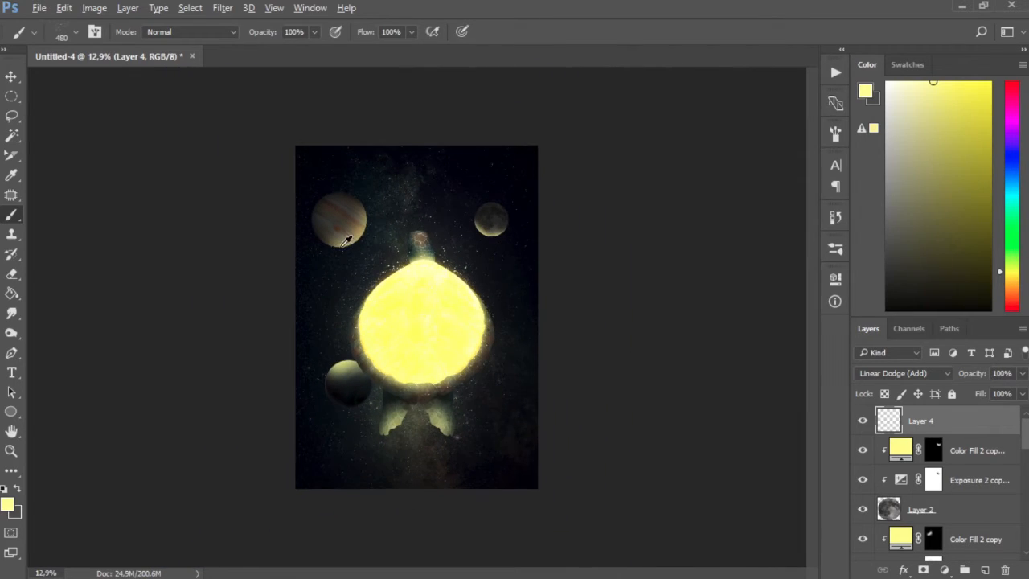
{"action": "scroll", "coordinate": [418, 241], "scroll_direction": "up", "scroll_amount": 3}
Step: Add a new empty layer directly above Layer 3 and set the foreground color to light blue
{"action": "scroll", "coordinate": [962, 495], "scroll_direction": "down", "scroll_amount": 5}
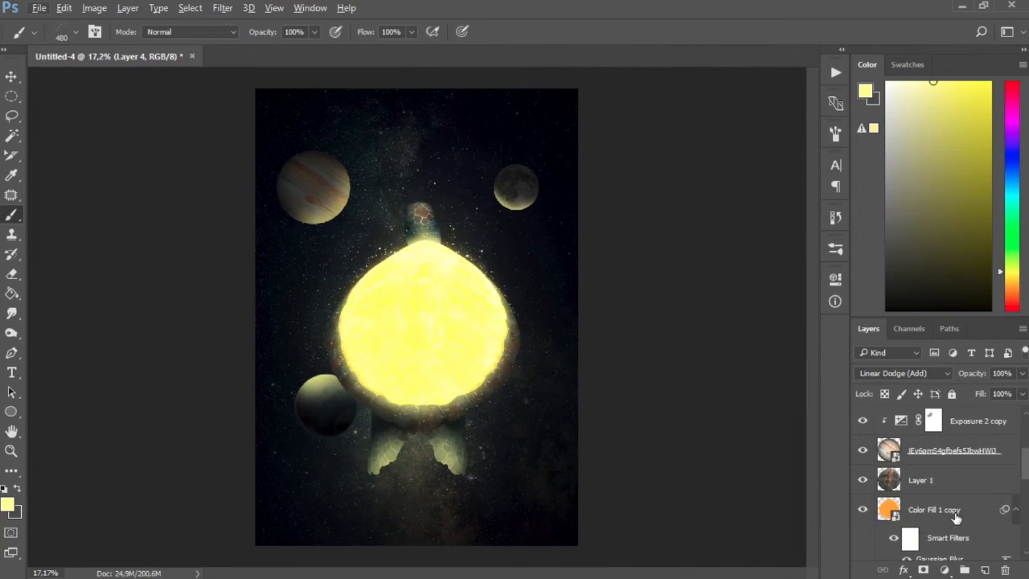
{"action": "left_click", "coordinate": [956, 486]}
{"action": "left_click", "coordinate": [916, 457]}
{"action": "left_click", "coordinate": [985, 569]}
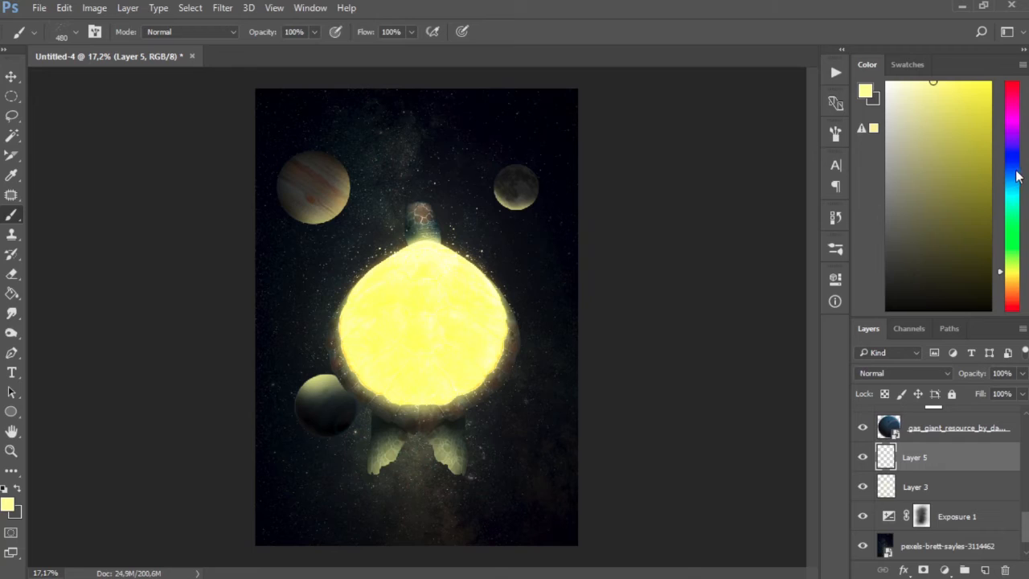
{"action": "left_click", "coordinate": [1011, 173]}
{"action": "left_click", "coordinate": [932, 84]}
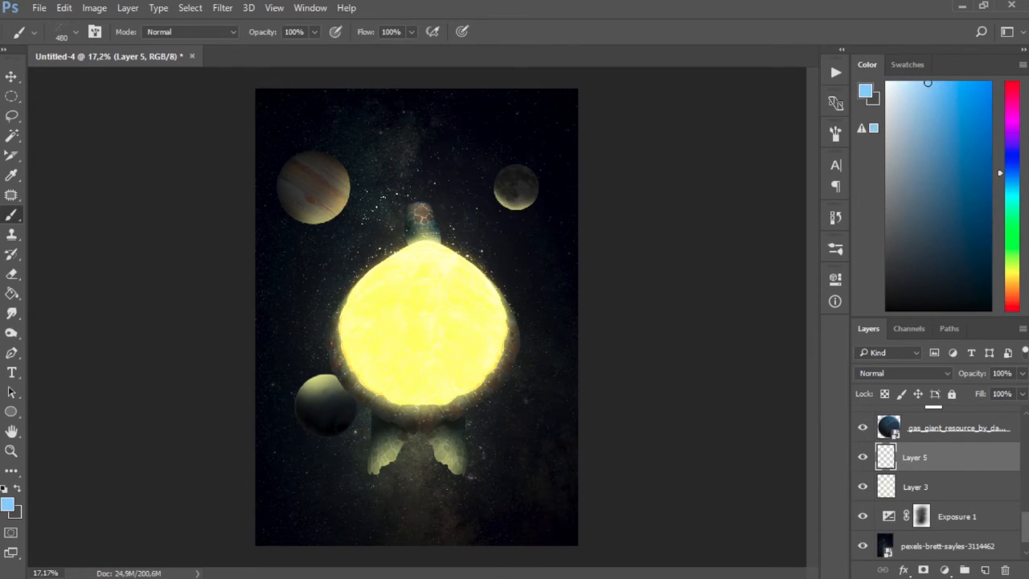
Step: Switch to a 480 px soft round brush with 0% hardness and set its flow to 5%
{"action": "right_click", "coordinate": [403, 177]}
{"action": "left_click_drag", "start_coordinate": [579, 344], "coordinate": [584, 303]}
{"action": "left_click", "coordinate": [425, 312]}
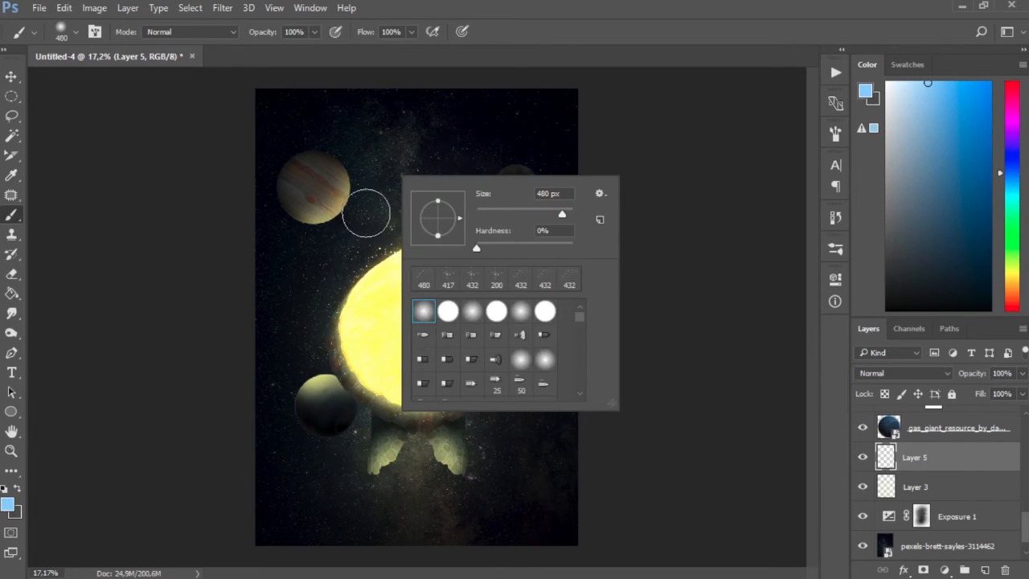
{"action": "left_click", "coordinate": [367, 201]}
{"action": "key", "text": "ctrl+z"}
{"action": "left_click", "coordinate": [410, 32]}
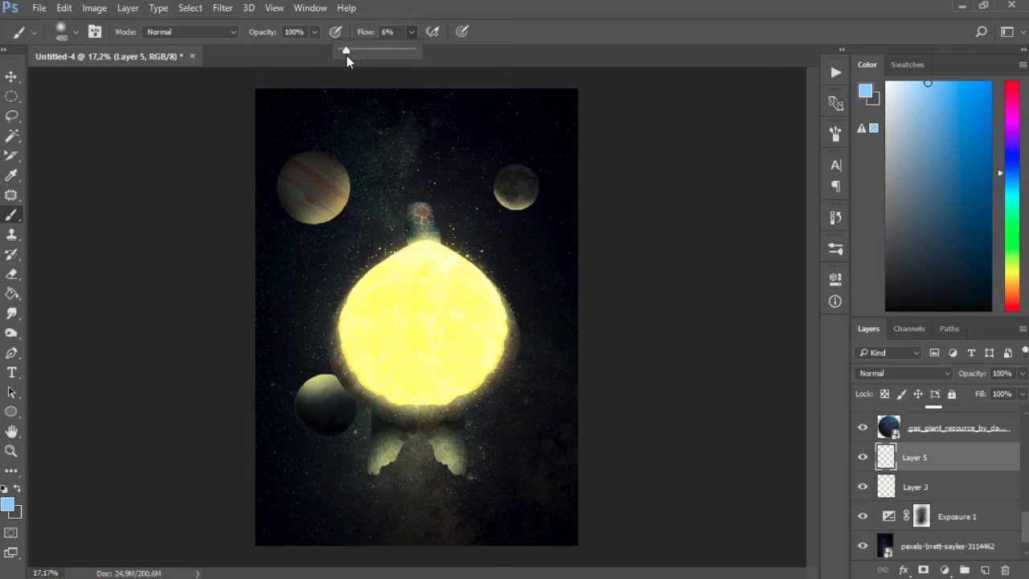
{"action": "left_click_drag", "start_coordinate": [347, 61], "coordinate": [343, 60]}
Step: Resize the soft brush to 464 px and paint a faint light blue glow on Layer 5 around the turtle's head, shell and flippers
{"action": "right_click", "coordinate": [409, 202]}
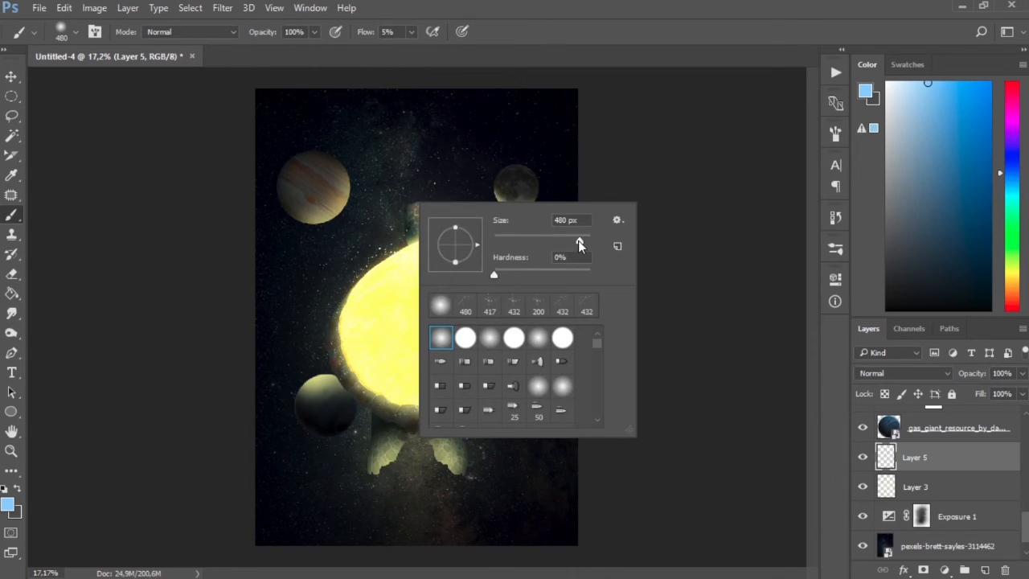
{"action": "mouse_move", "coordinate": [405, 223]}
{"action": "left_mouse_down"}
{"action": "mouse_move", "coordinate": [338, 332]}
{"action": "mouse_move", "coordinate": [353, 376]}
{"action": "mouse_move", "coordinate": [393, 429]}
{"action": "mouse_move", "coordinate": [377, 479]}
{"action": "left_mouse_up"}
{"action": "mouse_move", "coordinate": [457, 467]}
{"action": "left_mouse_down"}
{"action": "mouse_move", "coordinate": [388, 458]}
{"action": "mouse_move", "coordinate": [474, 430]}
{"action": "mouse_move", "coordinate": [506, 364]}
{"action": "mouse_move", "coordinate": [503, 318]}
{"action": "left_mouse_up"}
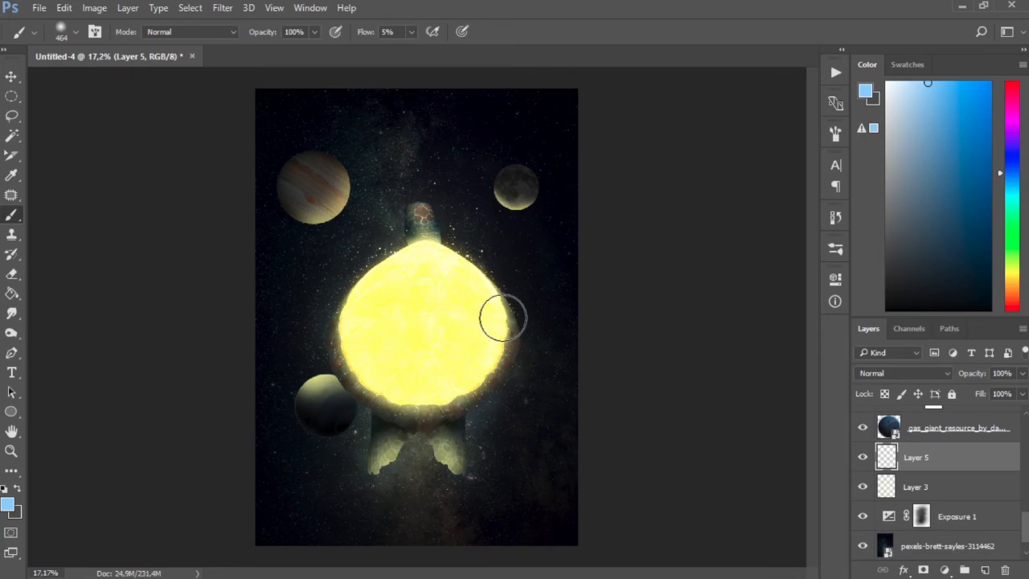
{"action": "mouse_move", "coordinate": [464, 272]}
{"action": "left_mouse_down"}
{"action": "mouse_move", "coordinate": [432, 243]}
{"action": "mouse_move", "coordinate": [431, 216]}
{"action": "left_mouse_up"}
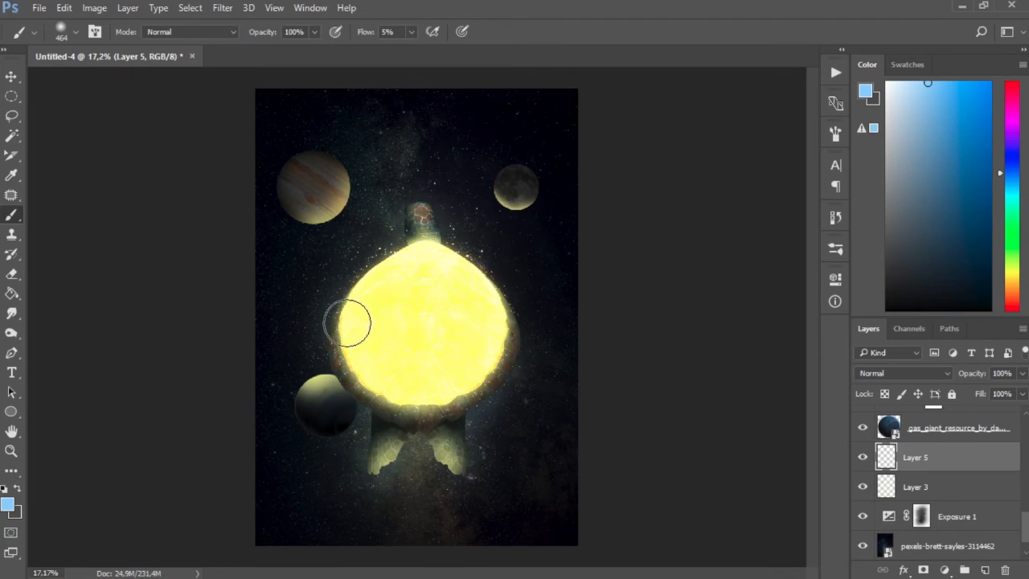
{"action": "left_click", "coordinate": [521, 442], "text": "alt"}
{"action": "scroll", "coordinate": [517, 410], "scroll_direction": "down", "scroll_amount": 3}
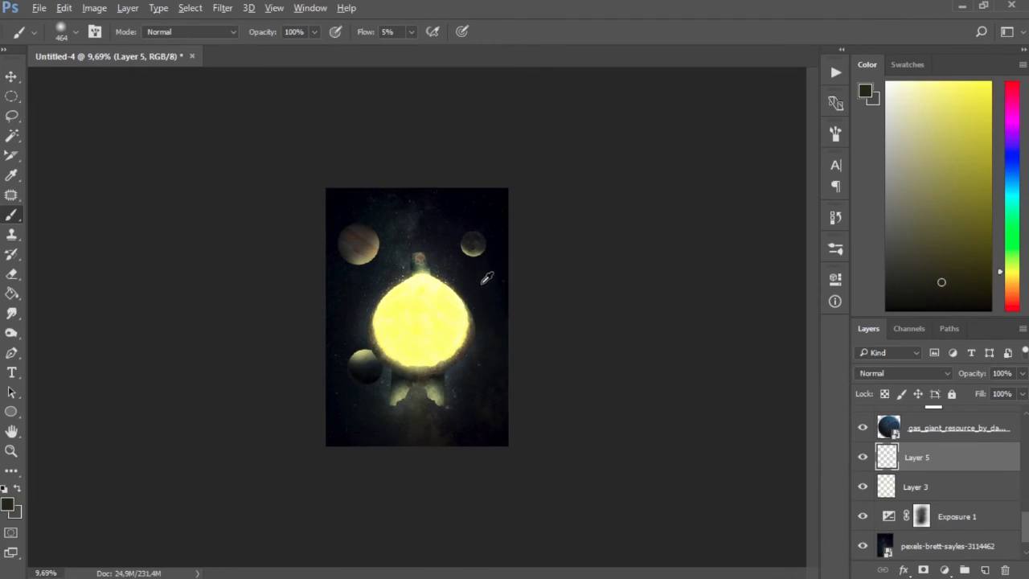
{"action": "scroll", "coordinate": [478, 309], "scroll_direction": "up", "scroll_amount": 3}
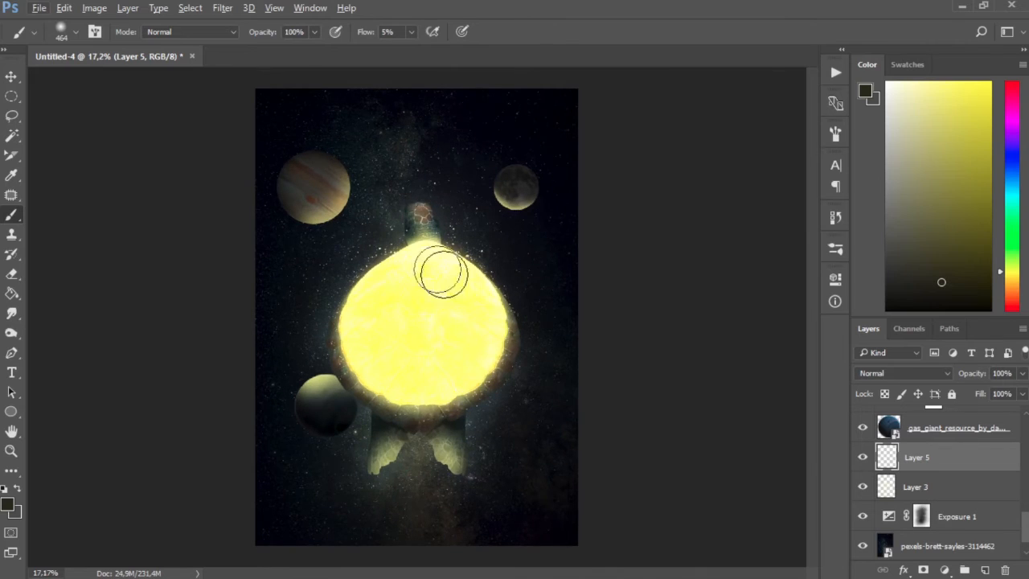
Step: Stamp all visible layers into a new layer above Layer 4 and open the Camera Raw filter on it
{"action": "scroll", "coordinate": [964, 450], "scroll_direction": "up", "scroll_amount": 10}
{"action": "left_click", "coordinate": [969, 428]}
{"action": "key", "text": "ctrl+shift+alt+e"}
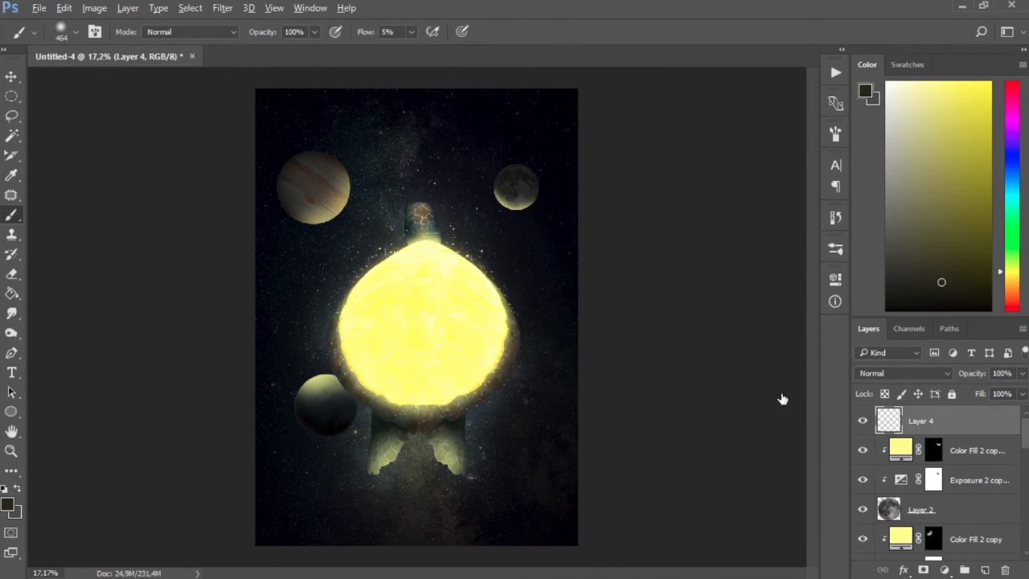
{"action": "left_click", "coordinate": [225, 8]}
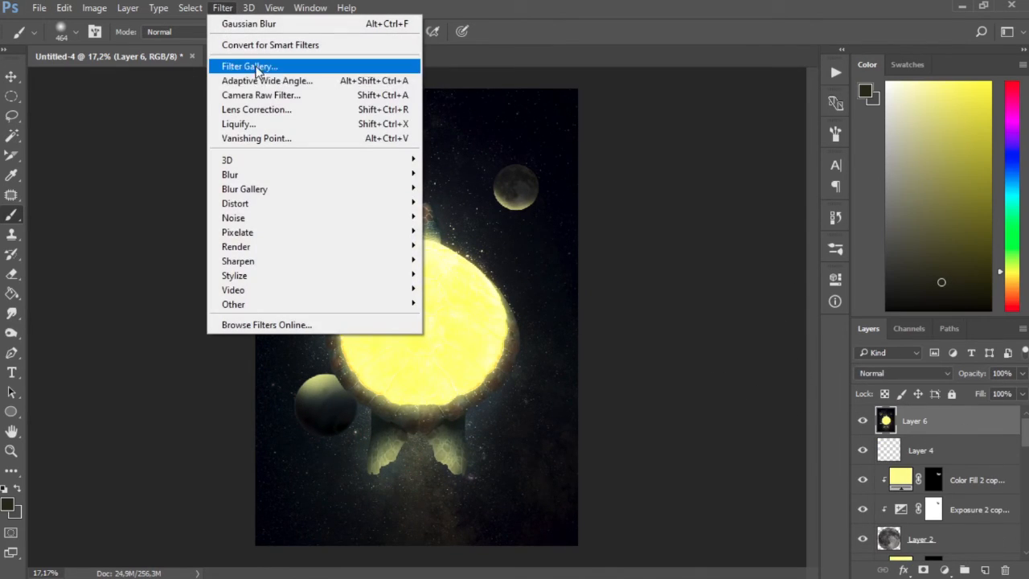
{"action": "left_click", "coordinate": [283, 96]}
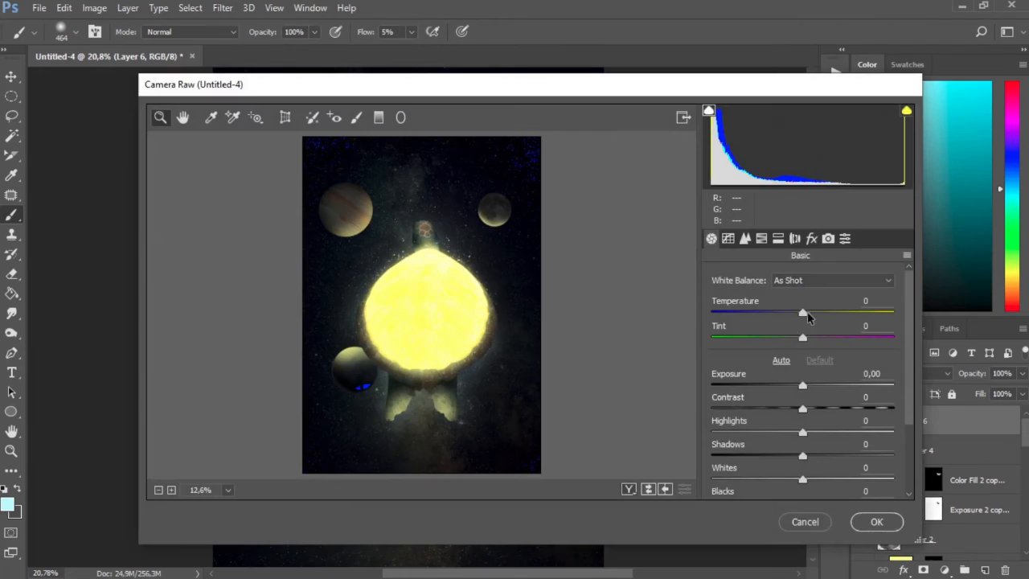
Step: Set the Camera Raw temperature to -13 and fine-tune the tint, exposure and other basic tone settings
{"action": "left_click_drag", "start_coordinate": [796, 319], "coordinate": [792, 313]}
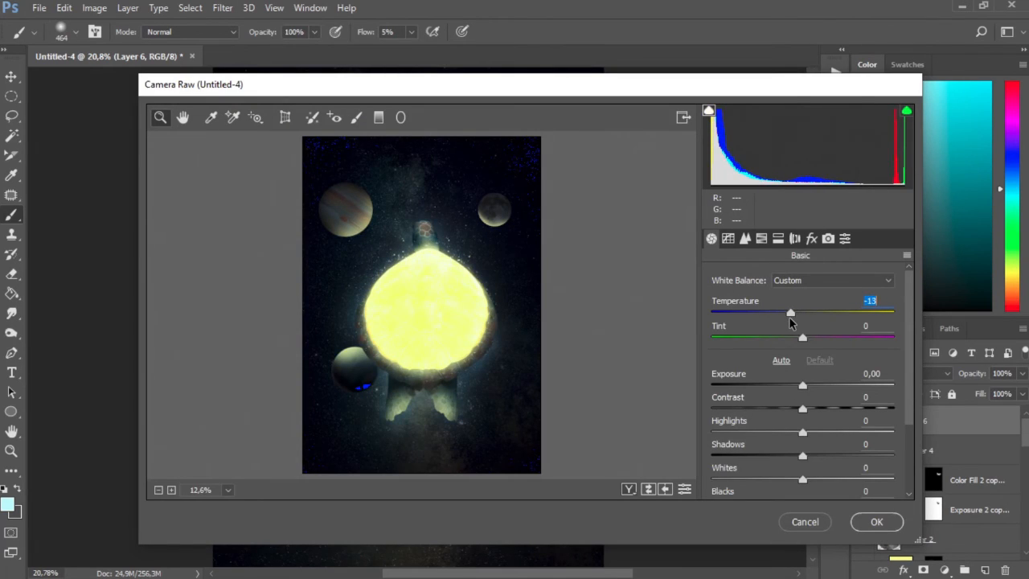
{"action": "left_click_drag", "start_coordinate": [802, 386], "coordinate": [800, 387]}
{"action": "left_click_drag", "start_coordinate": [803, 343], "coordinate": [803, 345]}
{"action": "left_click_drag", "start_coordinate": [802, 386], "coordinate": [822, 377]}
{"action": "scroll", "coordinate": [754, 351], "scroll_direction": "down", "scroll_amount": 3}
{"action": "left_click_drag", "start_coordinate": [802, 400], "coordinate": [873, 400]}
Step: Adjust the HSL hues of the individual color ranges, working from the reds and oranges through the yellows to the aquas
{"action": "left_click", "coordinate": [761, 238]}
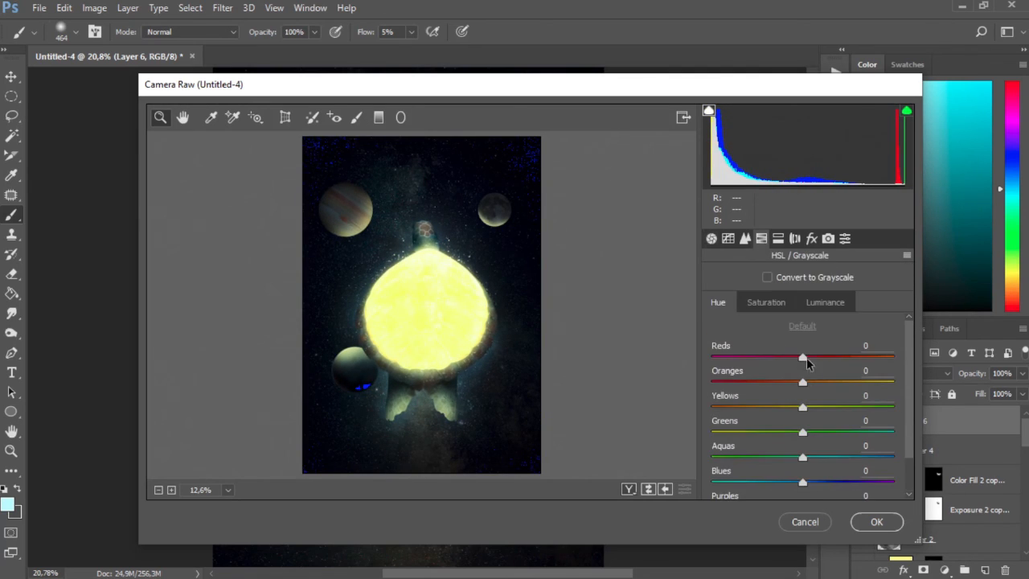
{"action": "left_click_drag", "start_coordinate": [802, 356], "coordinate": [803, 384]}
{"action": "left_click_drag", "start_coordinate": [802, 406], "coordinate": [807, 456]}
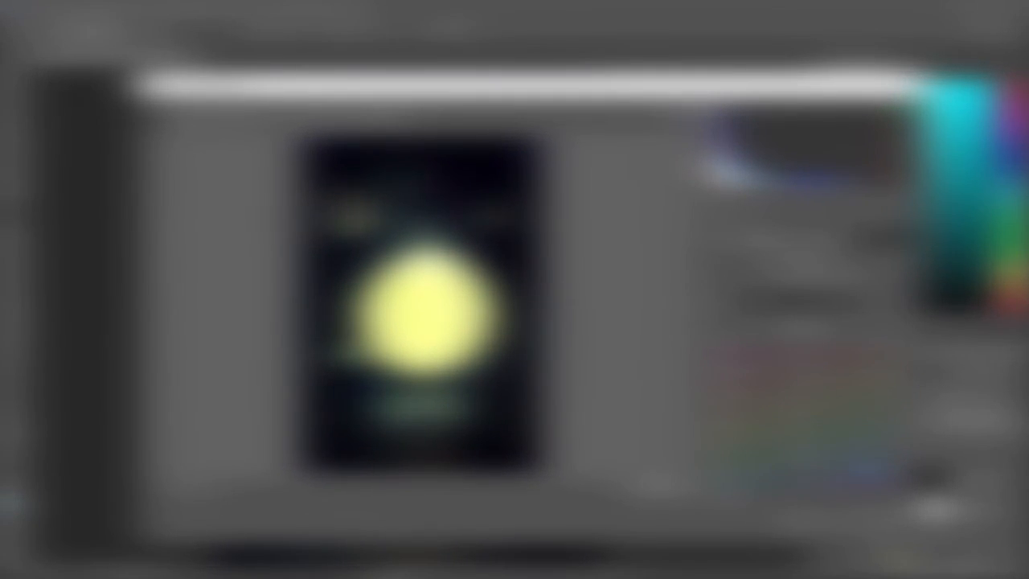